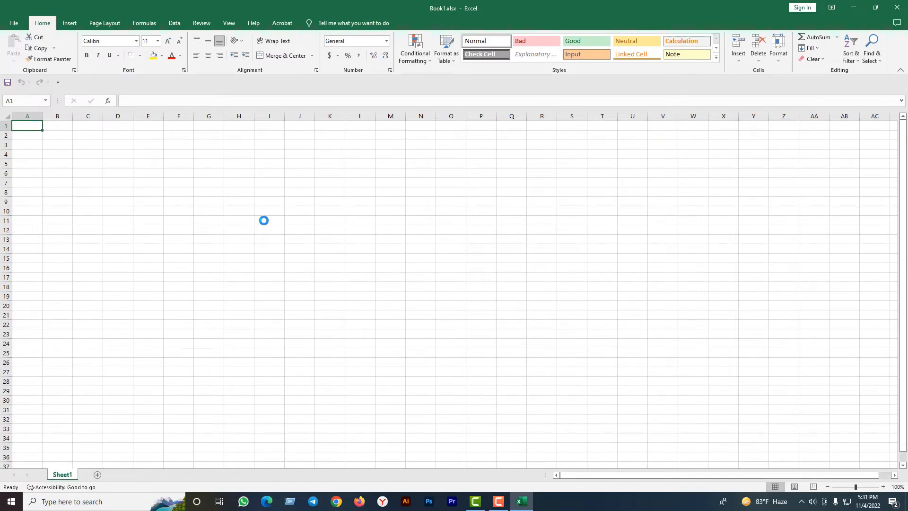
Step: Close Book1.xlsx and create a new Microsoft Excel Worksheet file on the desktop
key("alt+F4")
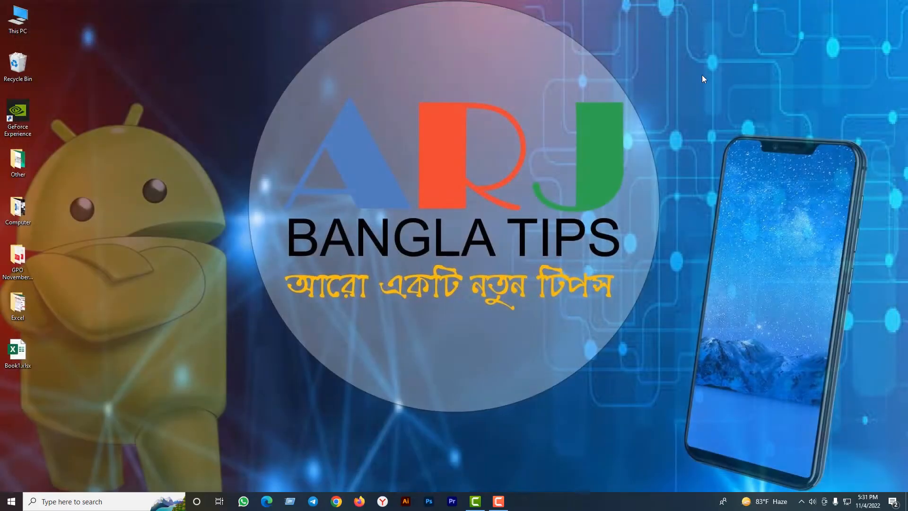
right_click(176, 161)
left_click(316, 93)
right_click(148, 156)
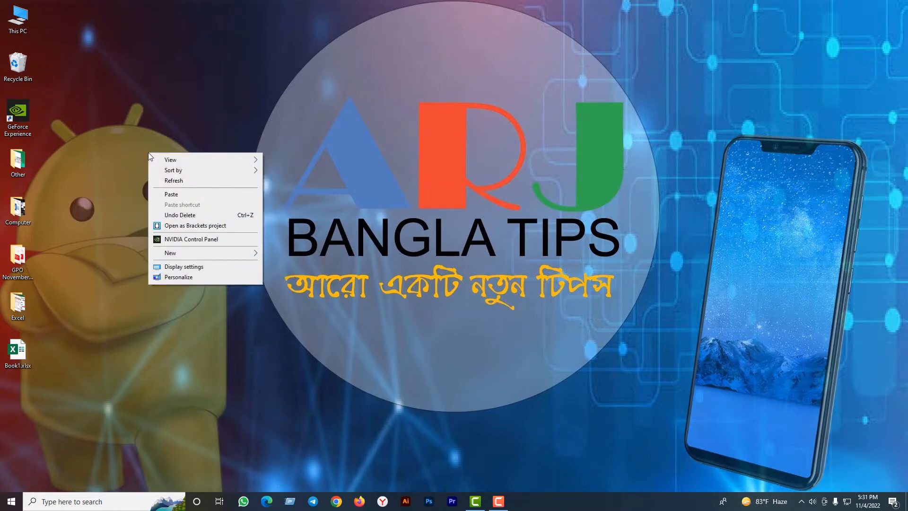
mouse_move(234, 254)
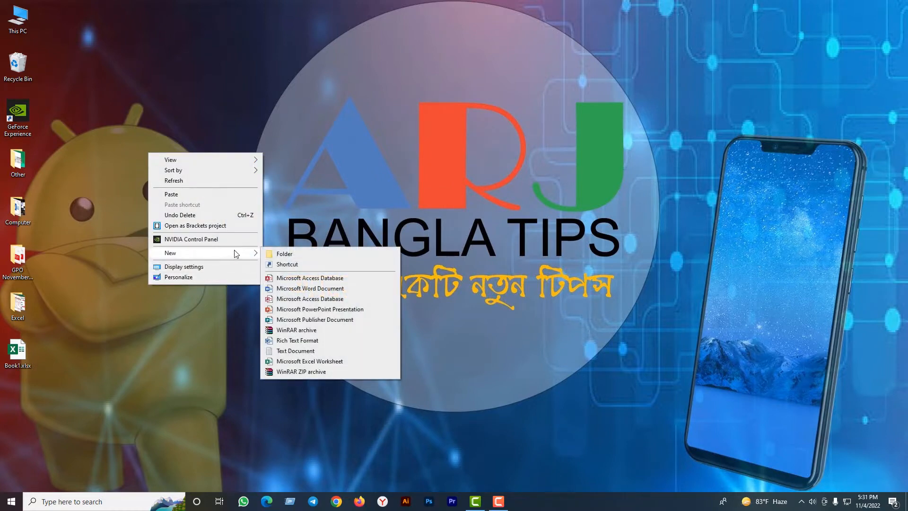
left_click(317, 363)
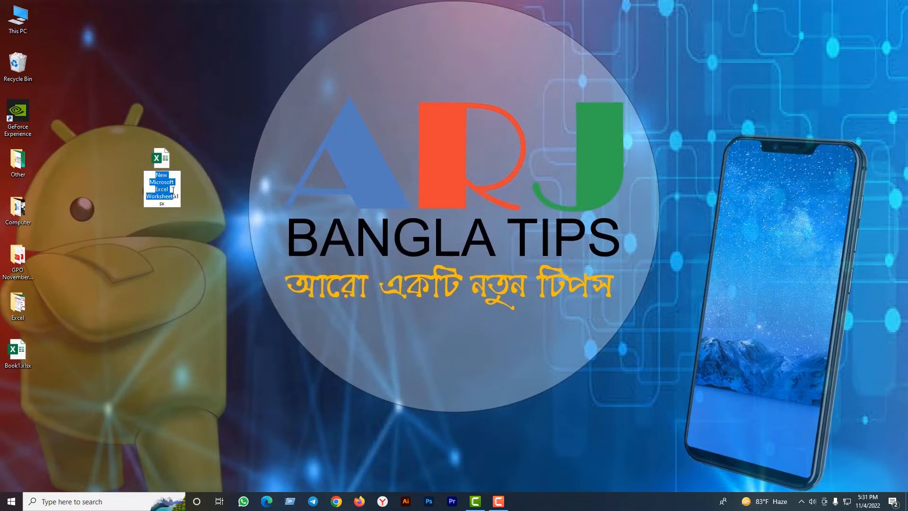
Step: Rename the new desktop file as Microsoft Excel Worksheet.xlsx and open it in Excel
left_click(172, 177)
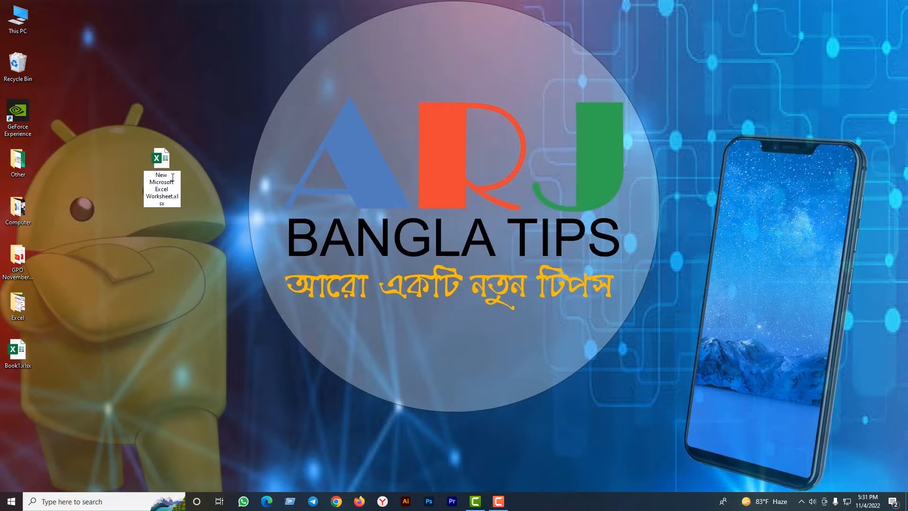
key("BackSpace")
key("BackSpace")
key("BackSpace")
key("BackSpace")
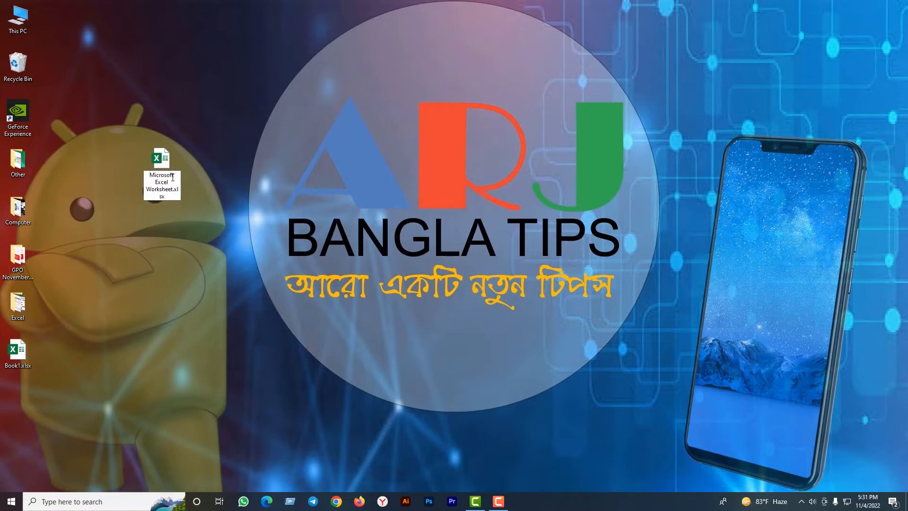
key("Return")
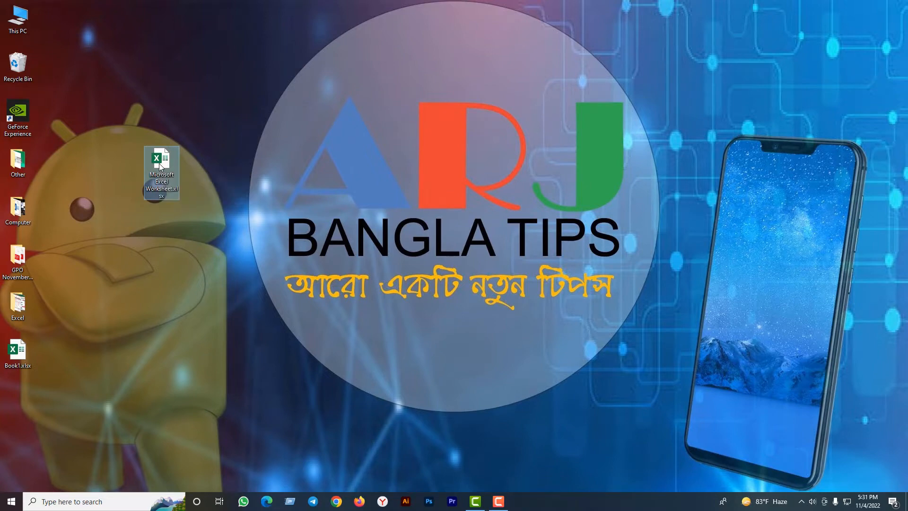
right_click(160, 164)
left_click(213, 170)
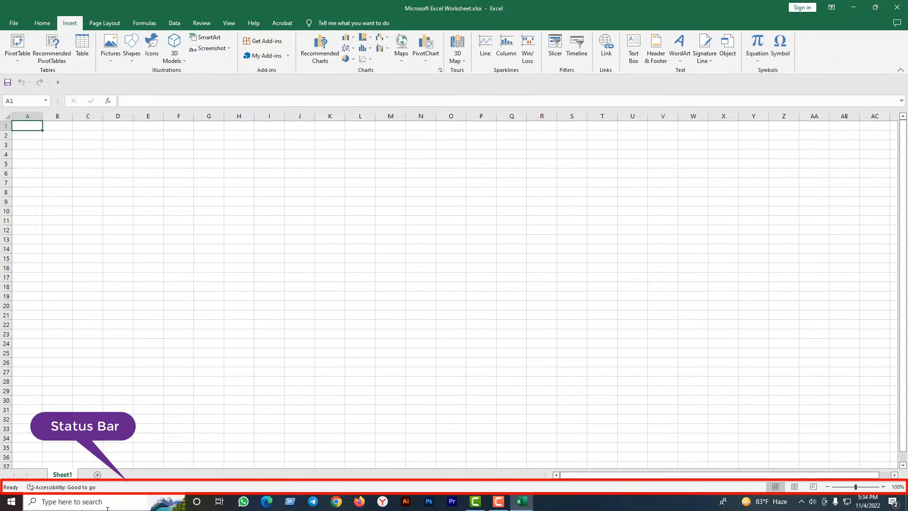
Step: Select individual cells across Sheet1, including I8, I13, F12, F9, D9 and E9, to examine the worksheet's cells
double_click(122, 192)
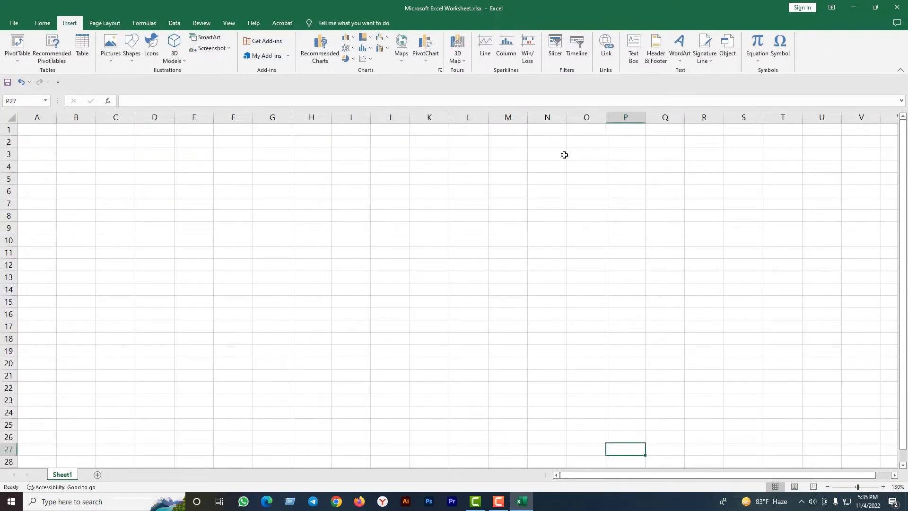
left_click(349, 211)
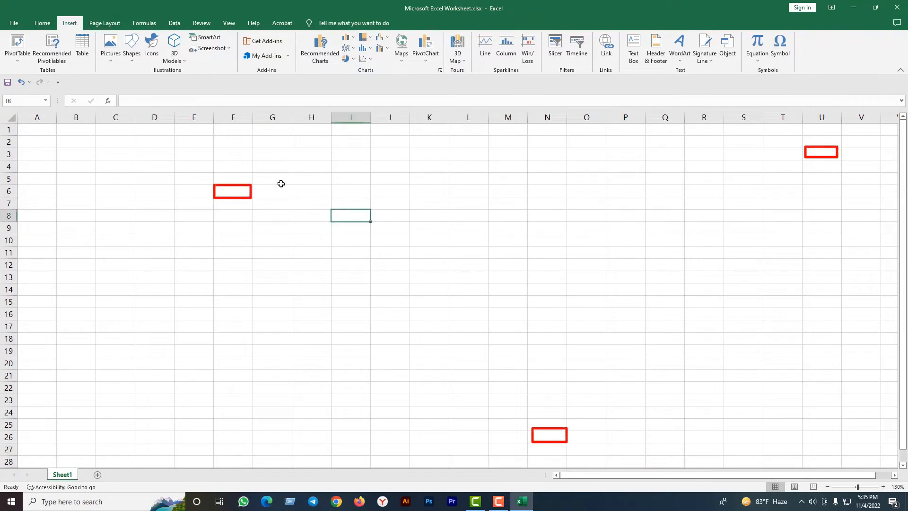
left_click(123, 207)
left_click(433, 354)
left_click(664, 268)
left_click(351, 277)
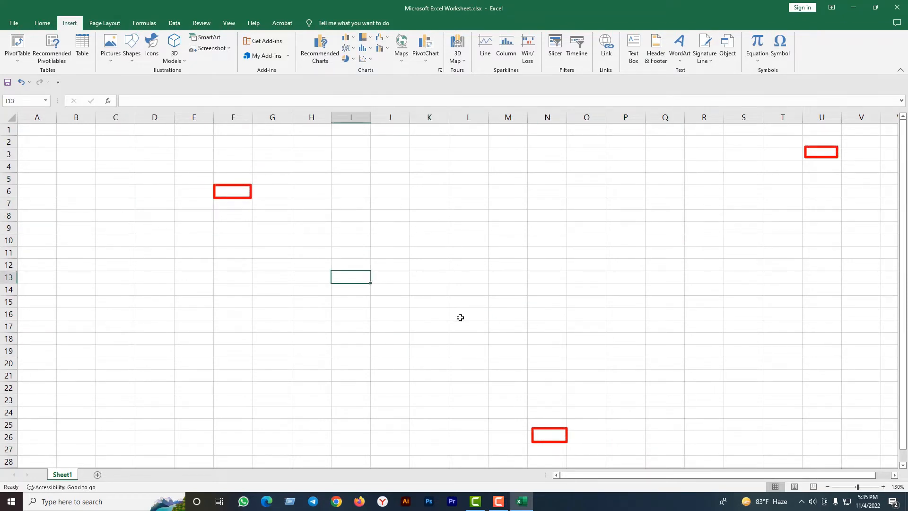
left_click(241, 263)
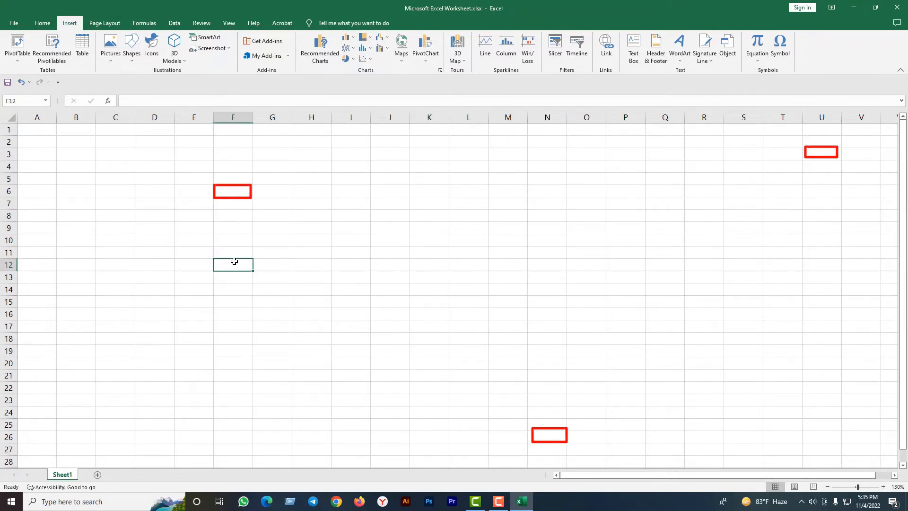
left_click(231, 227)
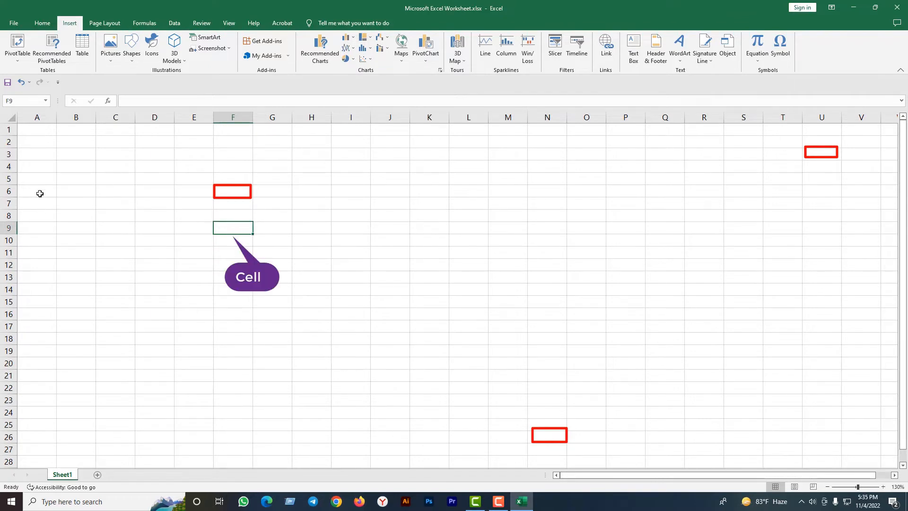
left_click(165, 226)
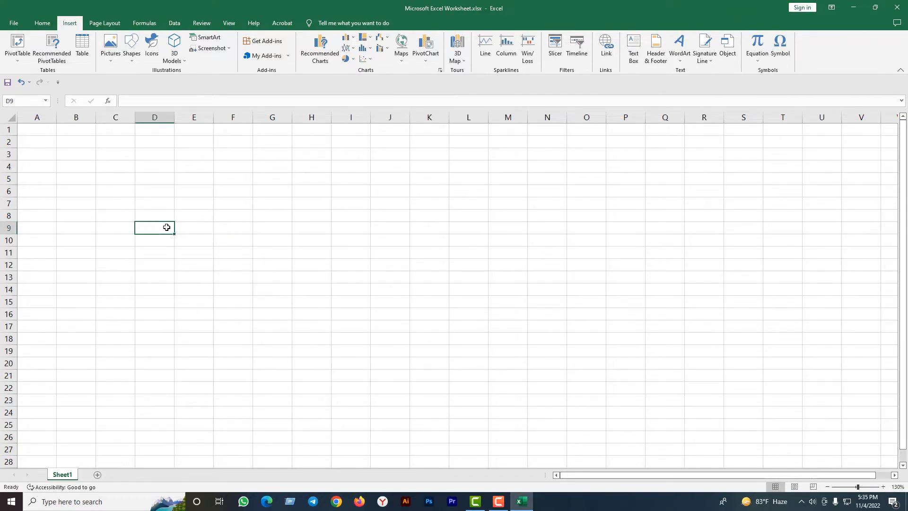
left_click(210, 227)
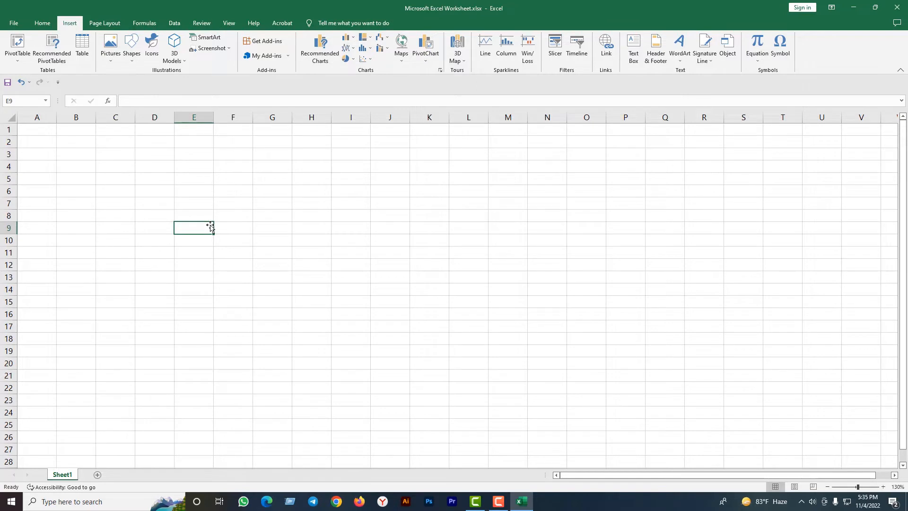
Step: Select row 8, column A, rows 2 and 1, and cell J14 to examine the sheet's rows, columns and headings
left_click(8, 215)
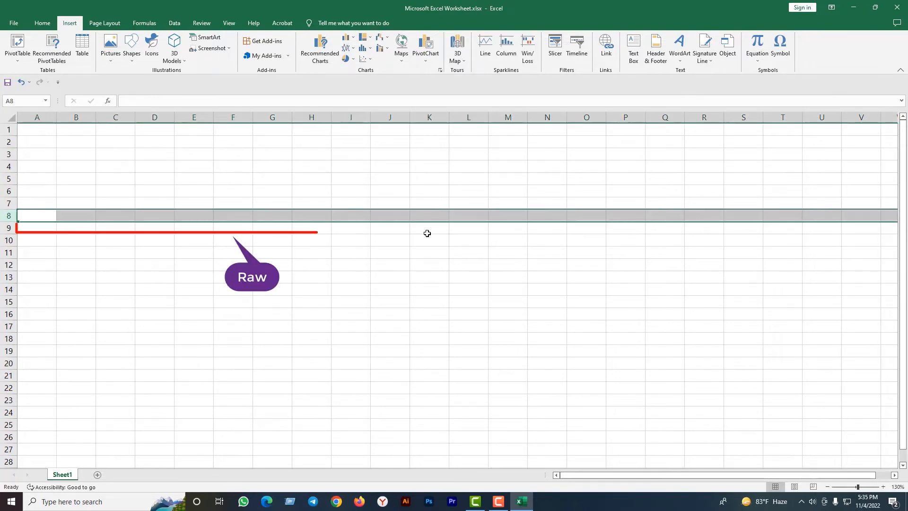
left_click(37, 117)
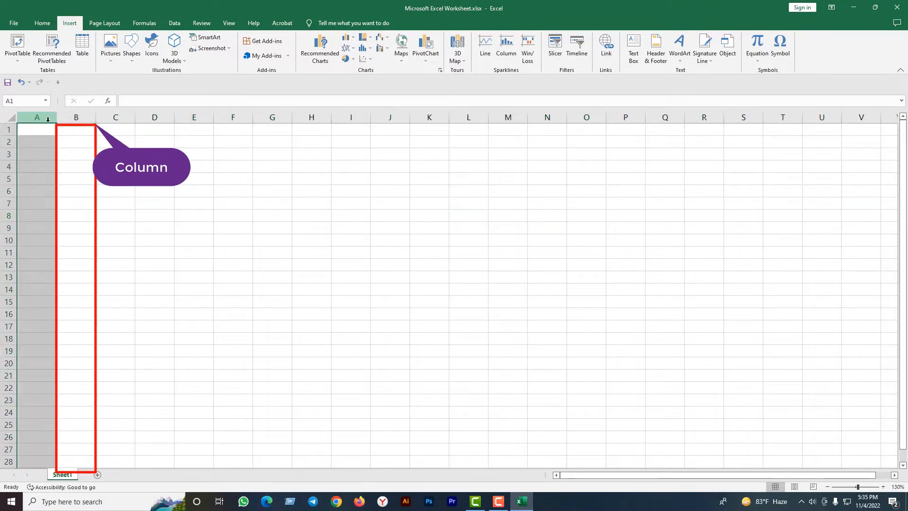
left_click(115, 129)
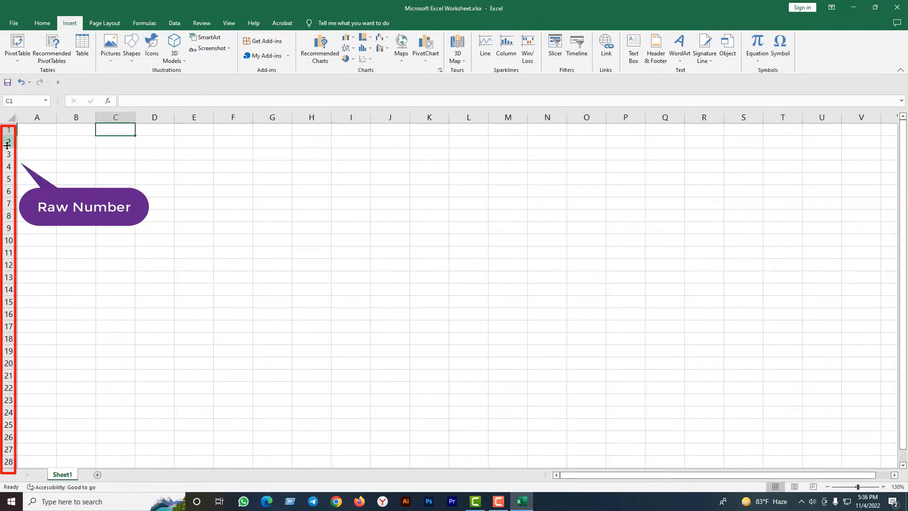
left_click(7, 141)
left_click(7, 130)
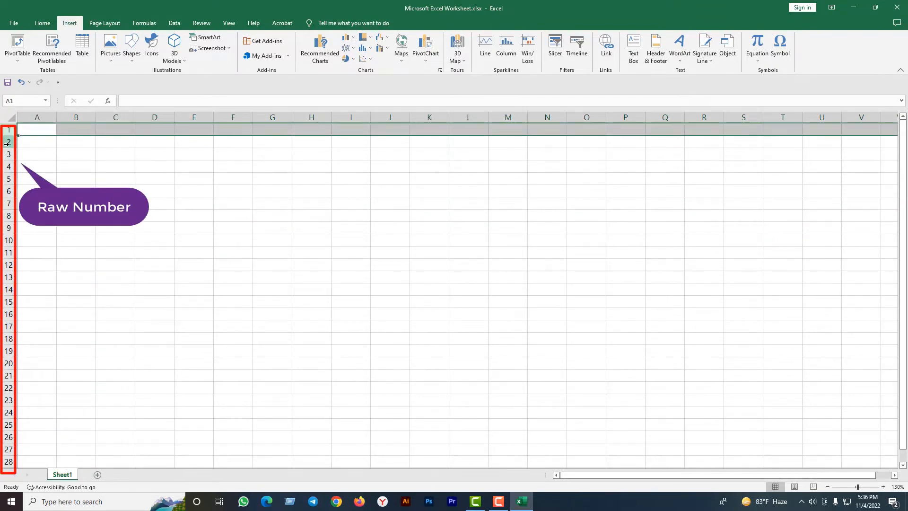
left_click(37, 117)
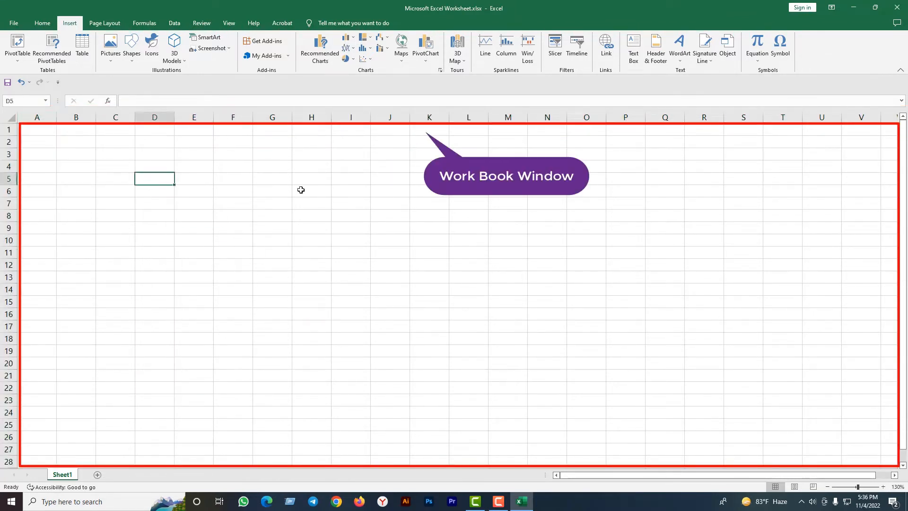
left_click(383, 286)
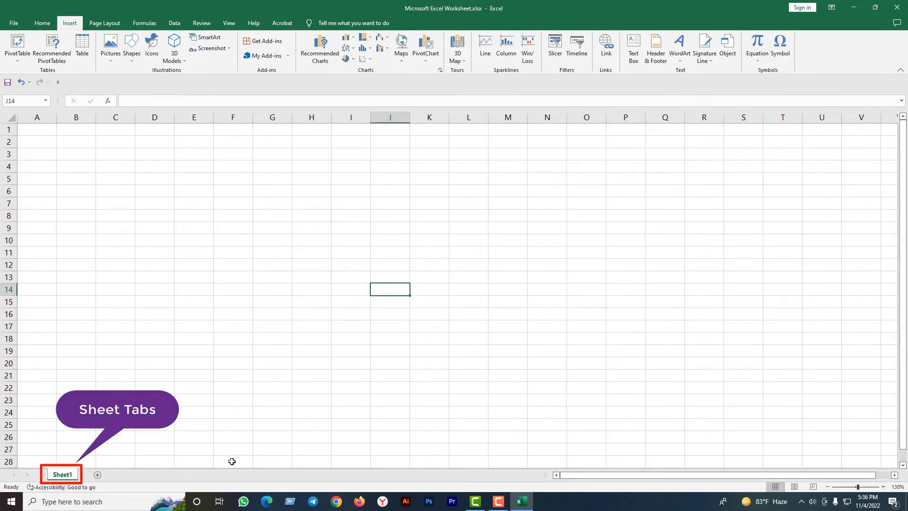
Step: Add a new worksheet after Sheet1 in the workbook
left_click(98, 475)
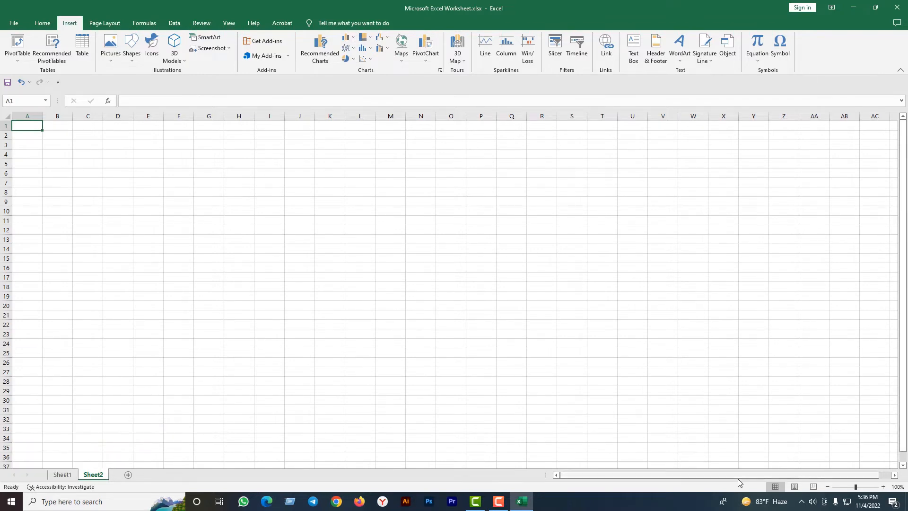
left_click_drag(744, 483, 718, 480)
scroll(904, 279, "down", 1)
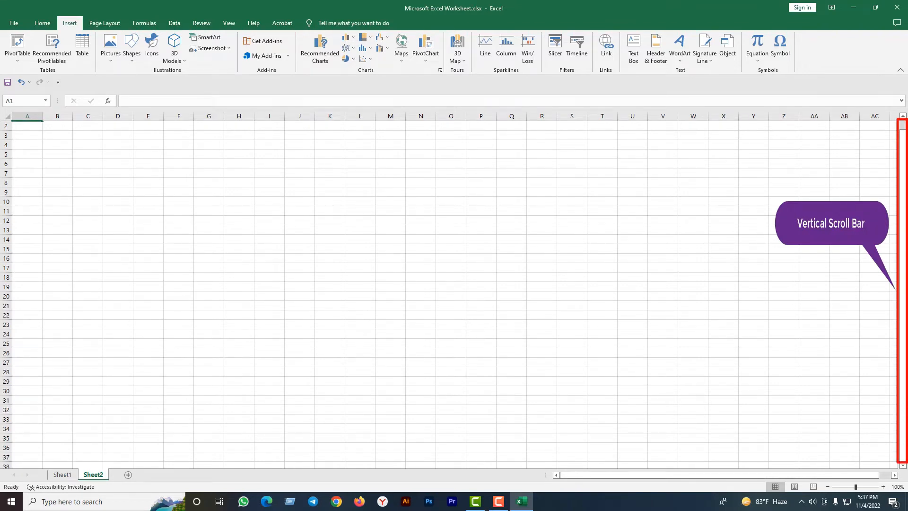
left_click_drag(697, 476, 697, 477)
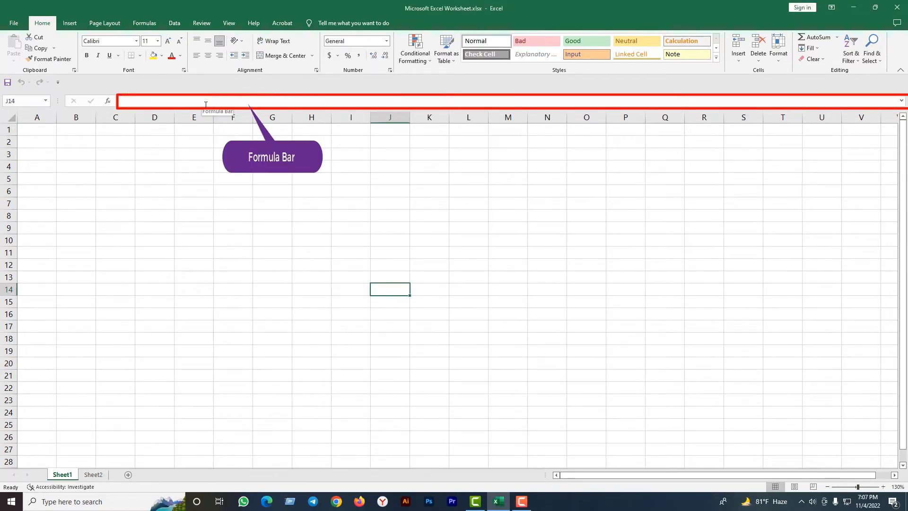
Step: Enter the values 1, 2 and 3 in cells D1 to D3 of Sheet1
left_click(154, 131)
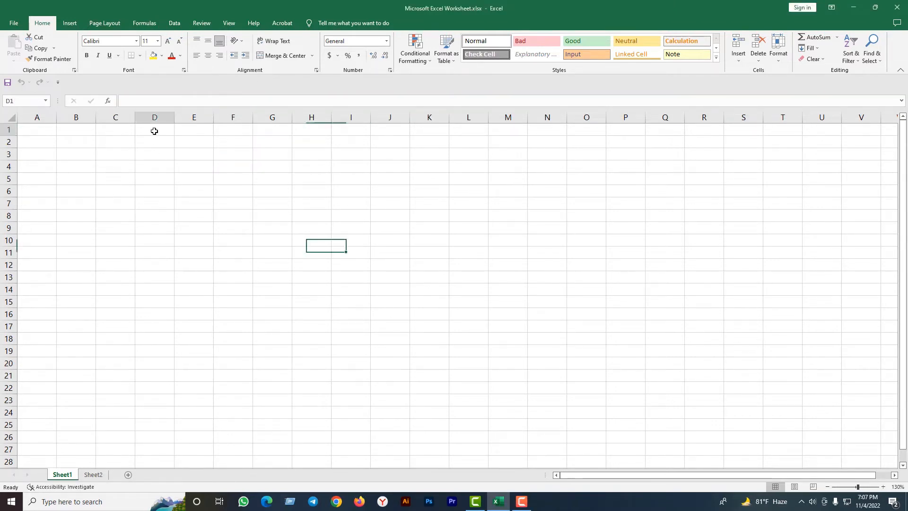
type("1")
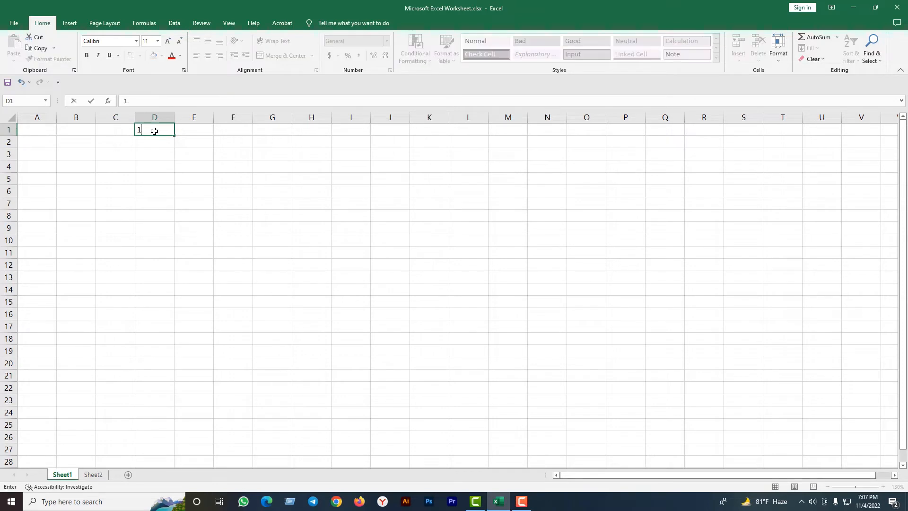
key("Return")
type("2")
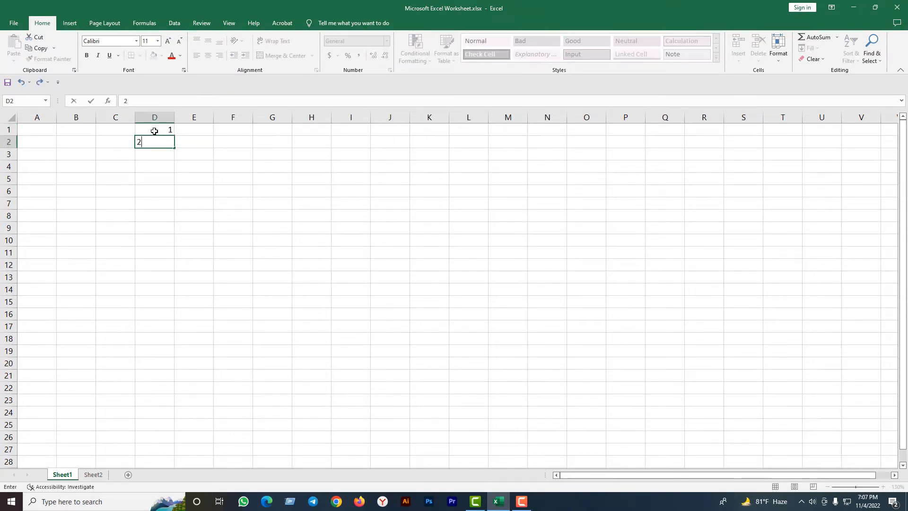
key("Return")
type("3")
key("Return")
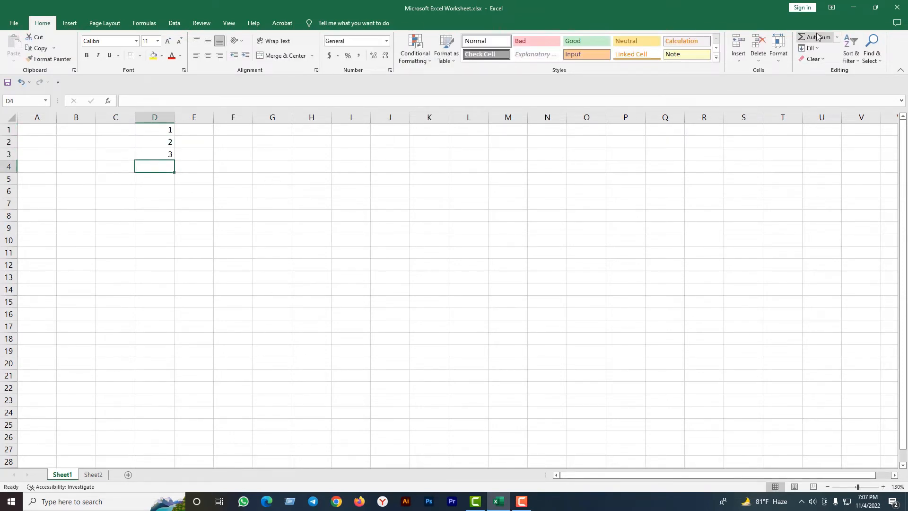
Step: Total D1:D3 in cell D4 with AutoSum and select D4 to inspect its formula
key("alt+equal")
key("Return")
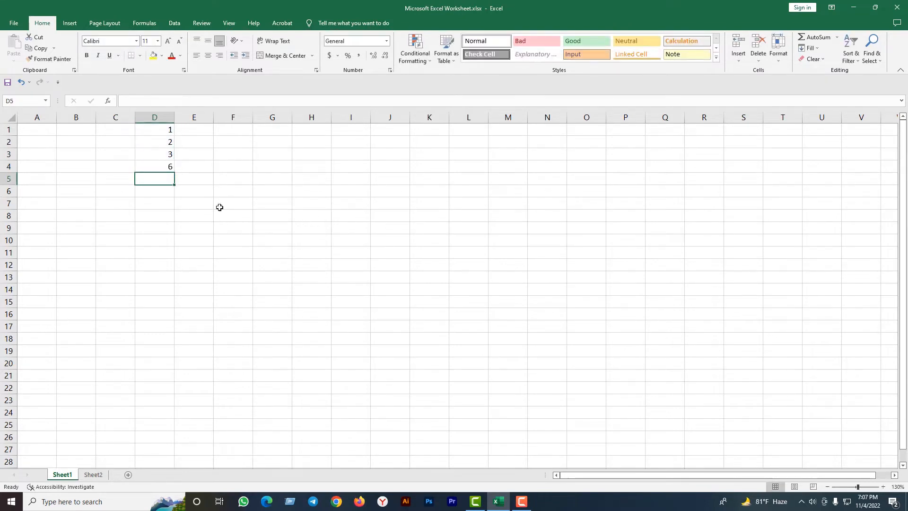
left_click(159, 166)
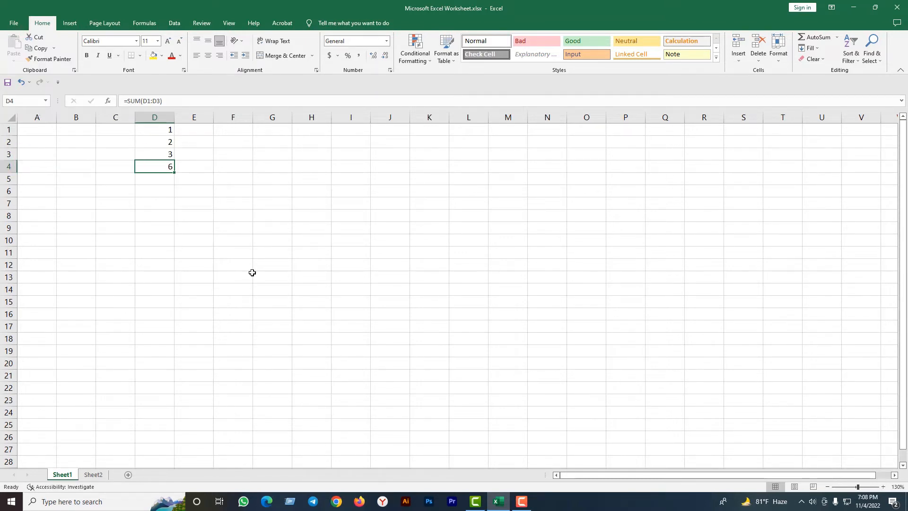
Step: Select cells G10, G7, G4 and E7 in turn to examine how each cell reference is displayed
left_click(260, 241)
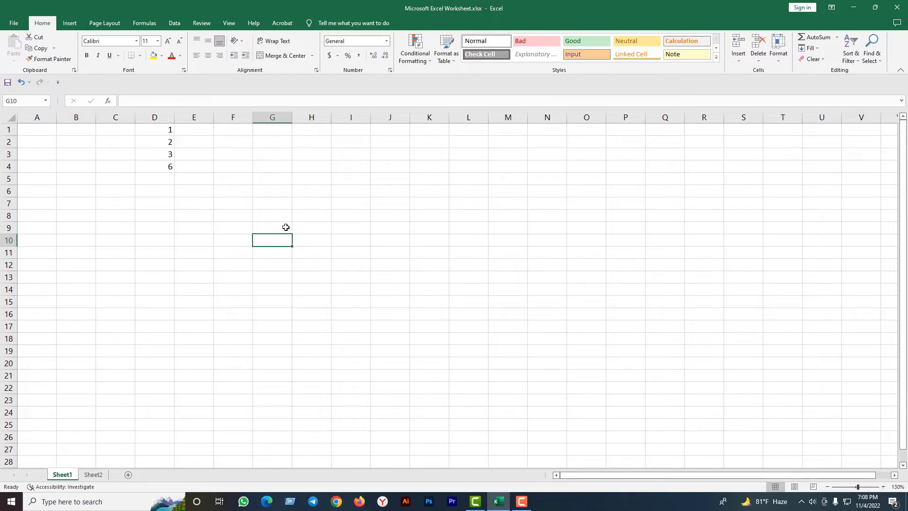
left_click(24, 101)
left_click(286, 207)
left_click(285, 168)
left_click(191, 205)
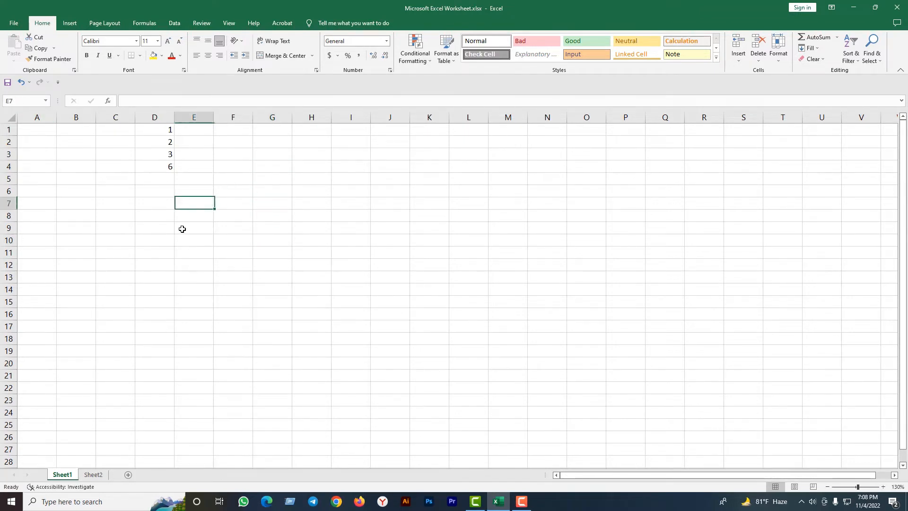
Step: Jump from cell C12 to cell L12 by entering its cell reference, and select cell F2
left_click(110, 265)
left_click(21, 103)
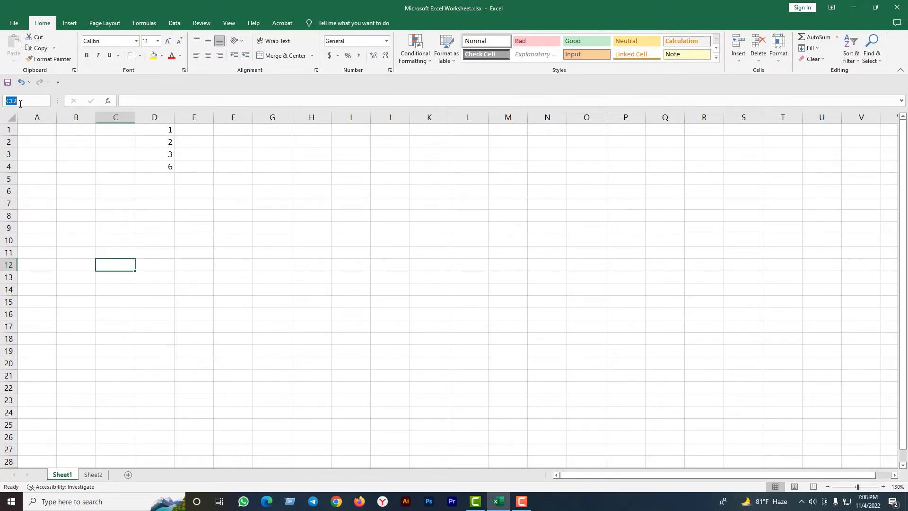
type("L12")
key("Return")
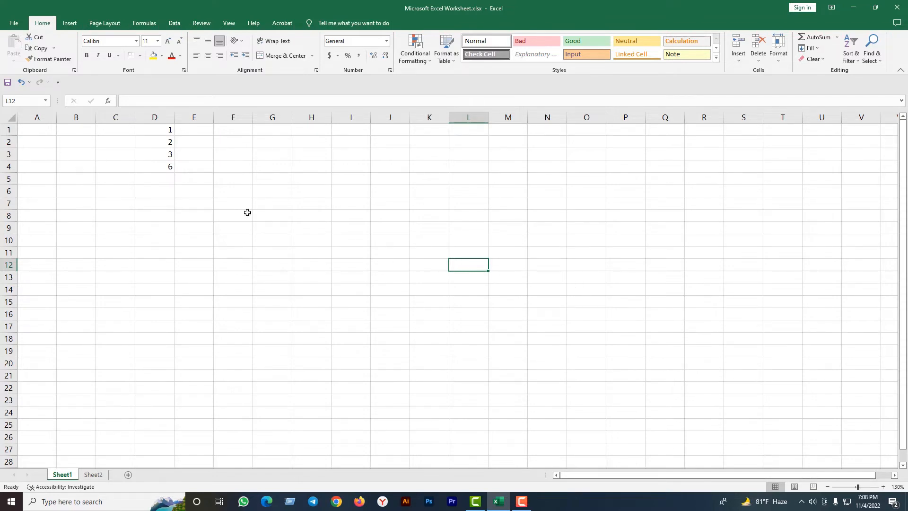
left_click(244, 142)
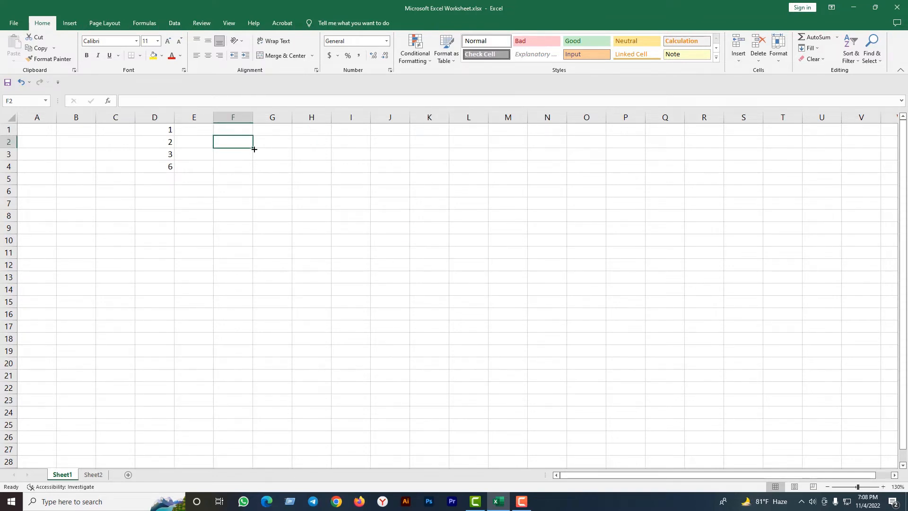
Step: Enter the values 1 and 2 in cells A1 and A2 of Sheet1
left_click_drag(253, 148, 493, 391)
double_click(37, 125)
type("1")
type("2")
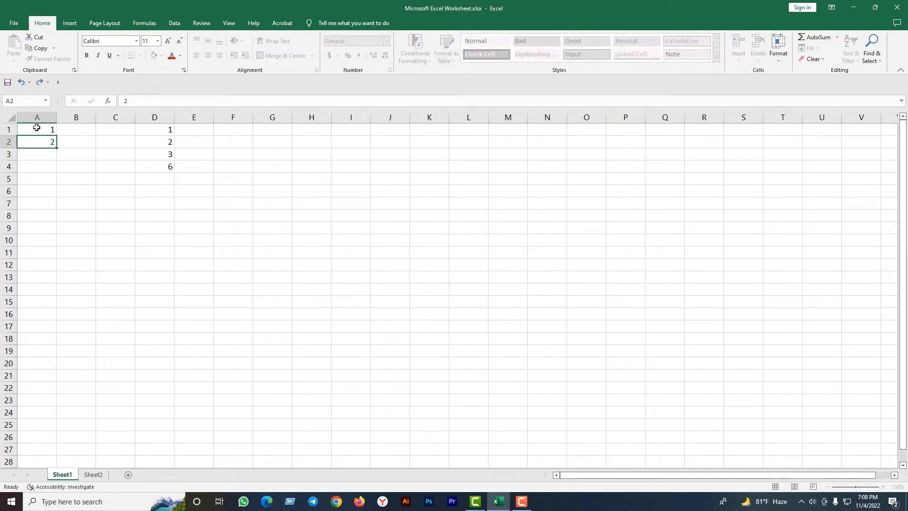
key("Return")
type("3")
left_click(85, 204)
left_click(40, 159)
key("ctrl+z")
Step: Extend the number series in A1:A2 down to cell A20 with AutoFill
left_click(38, 131)
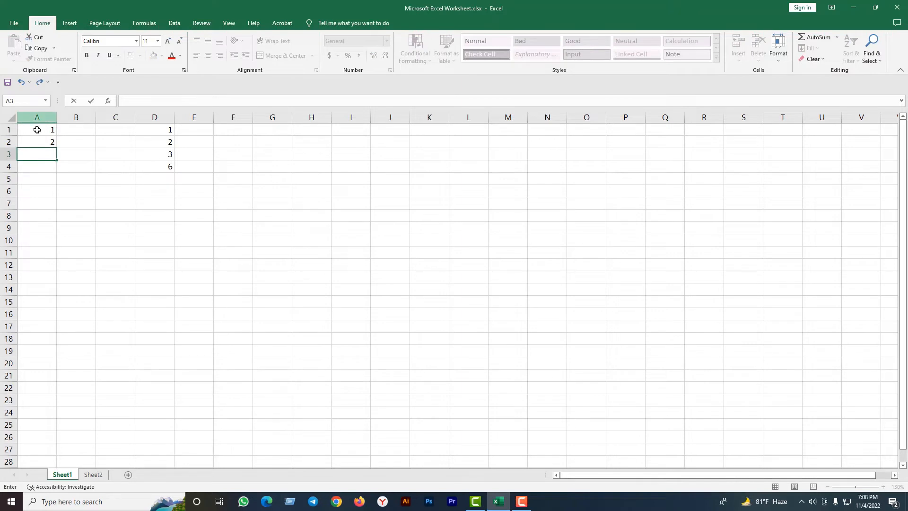
left_click_drag(37, 132, 58, 371)
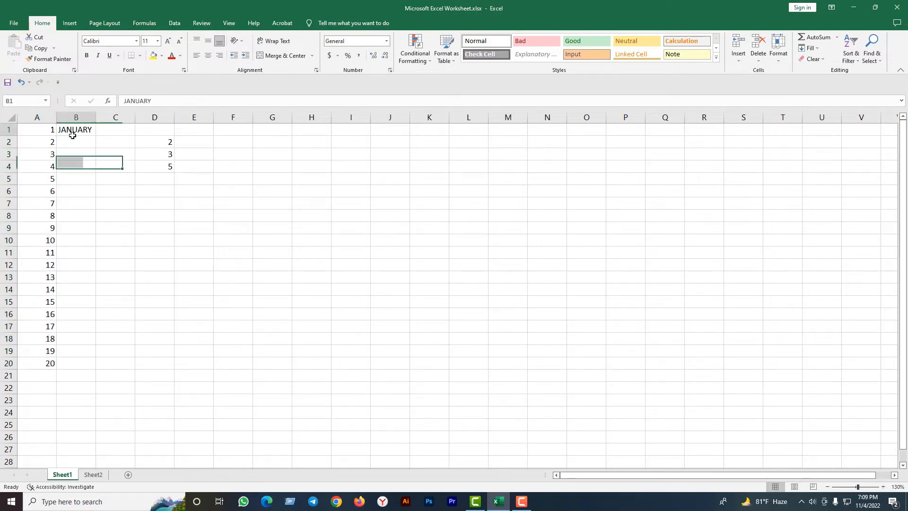
Step: Fill the month names down from JANUARY in B1 to B12 with AutoFill
left_click(72, 131)
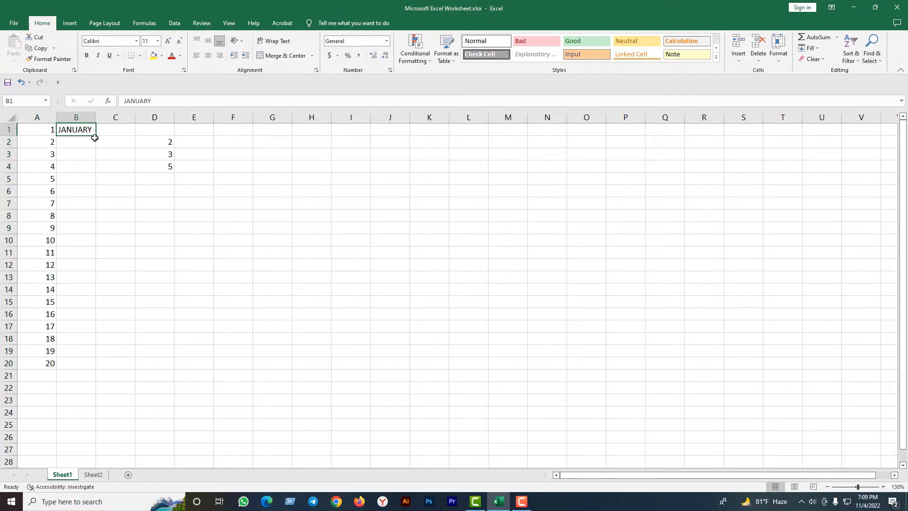
left_click_drag(94, 134, 94, 265)
left_click(179, 258)
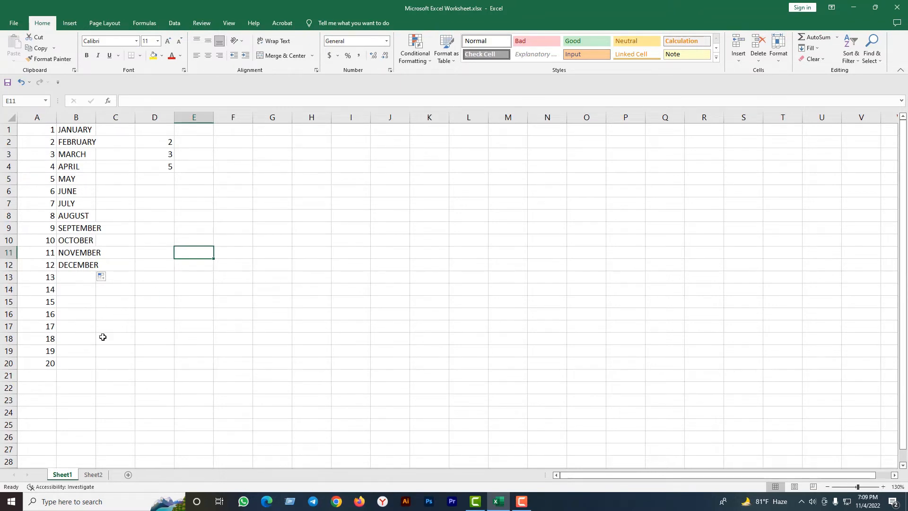
left_click_drag(42, 128, 165, 231)
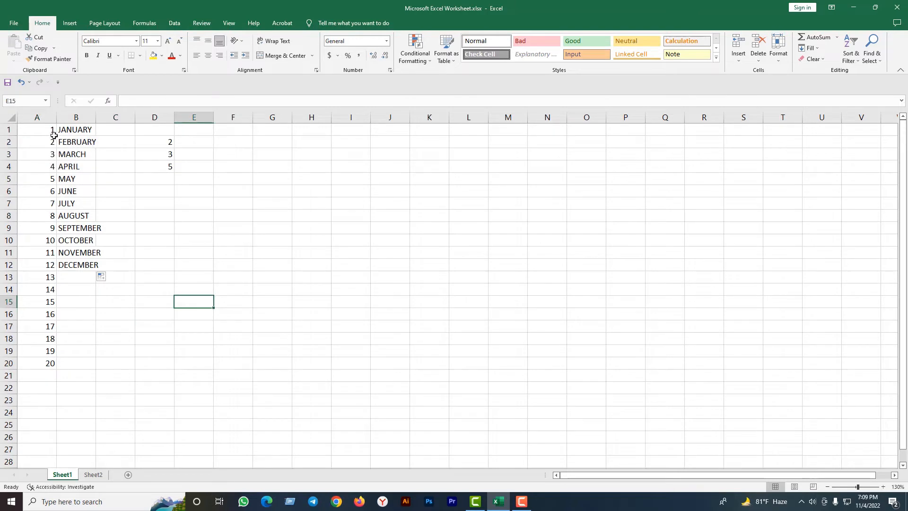
left_click_drag(45, 128, 166, 363)
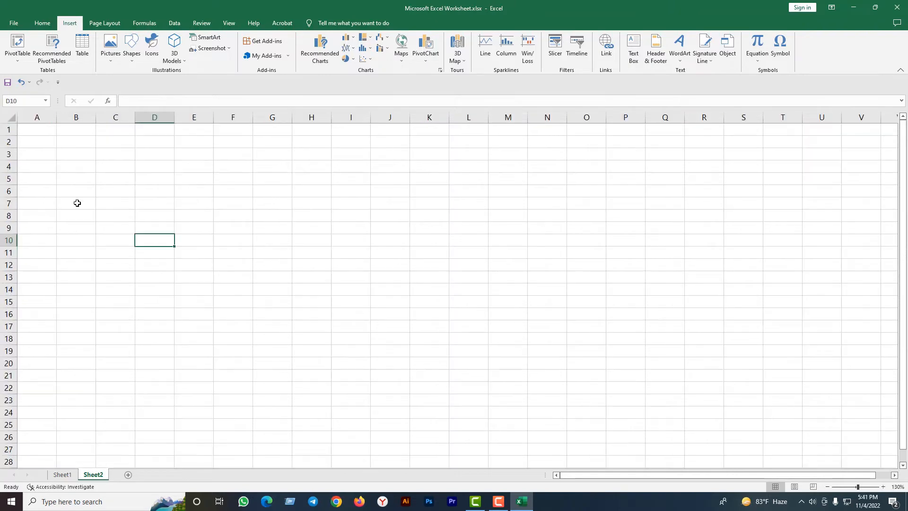
Step: List the operators =, + and - in cells D2 to D4 of Sheet2
scroll(100, 180, "up", 3)
scroll(100, 180, "up", 6)
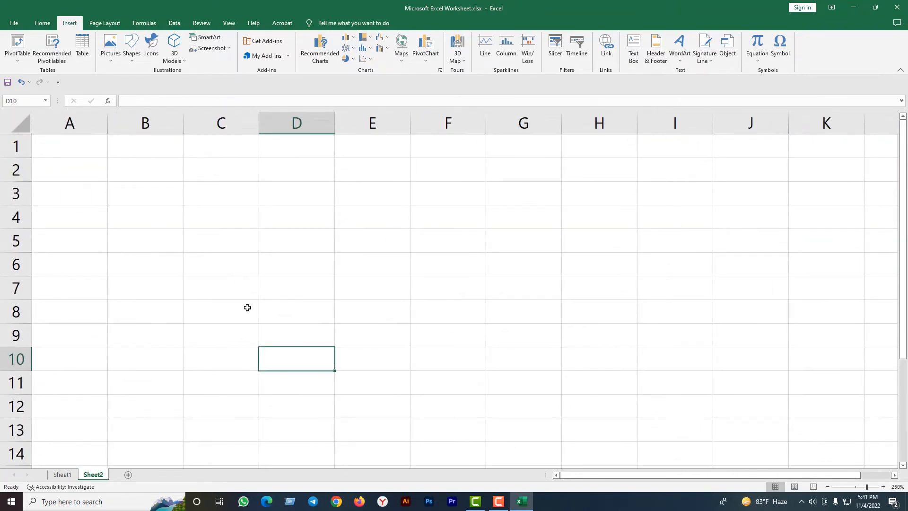
scroll(247, 308, "up", 1)
left_click(299, 172)
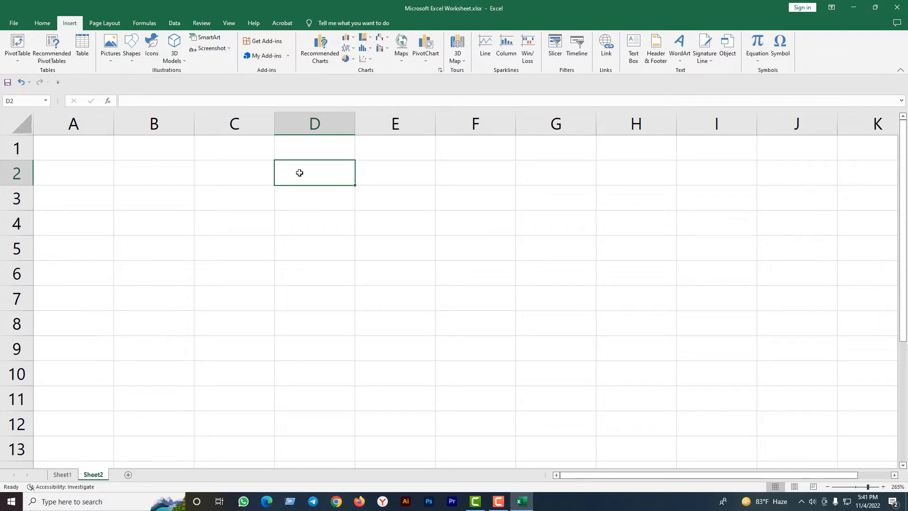
type("=")
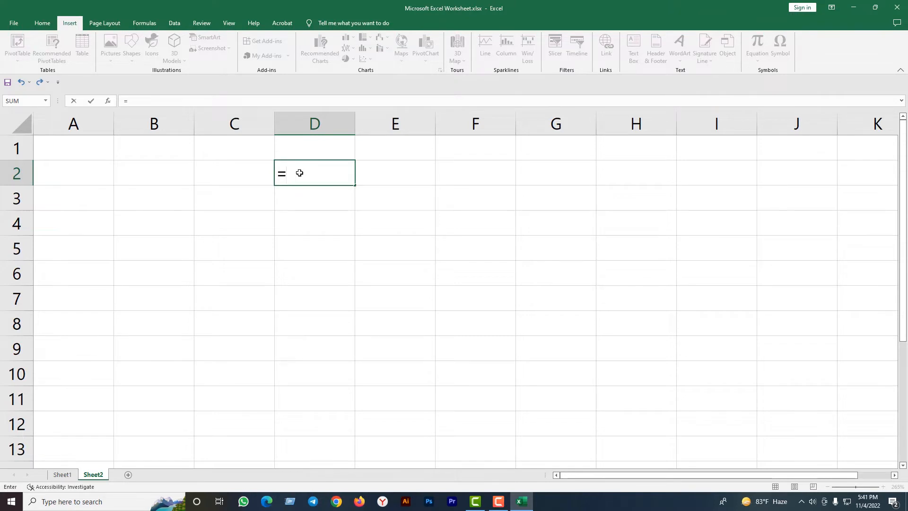
key("Return")
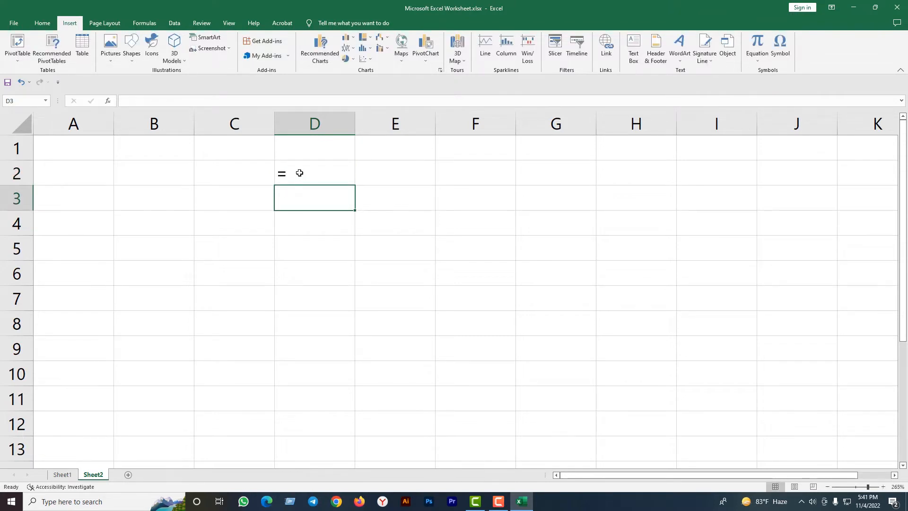
type("+")
key("Return")
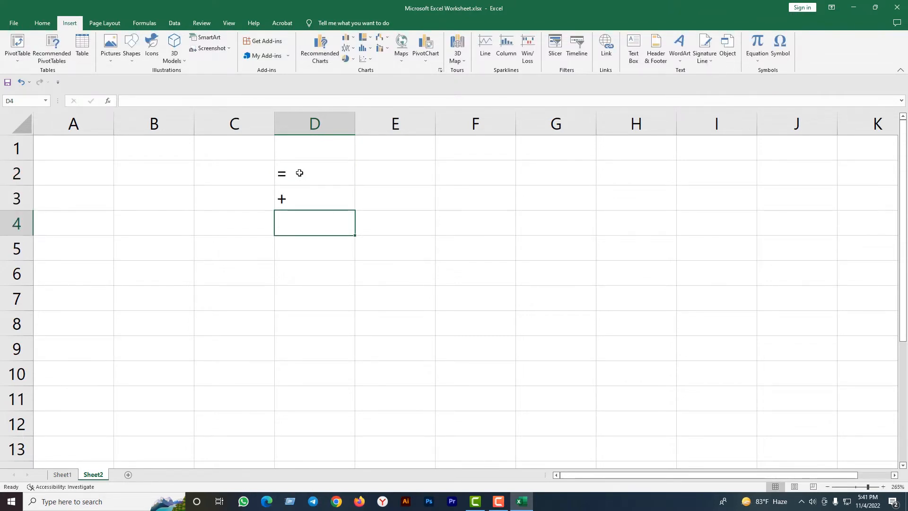
type("-")
key("Return")
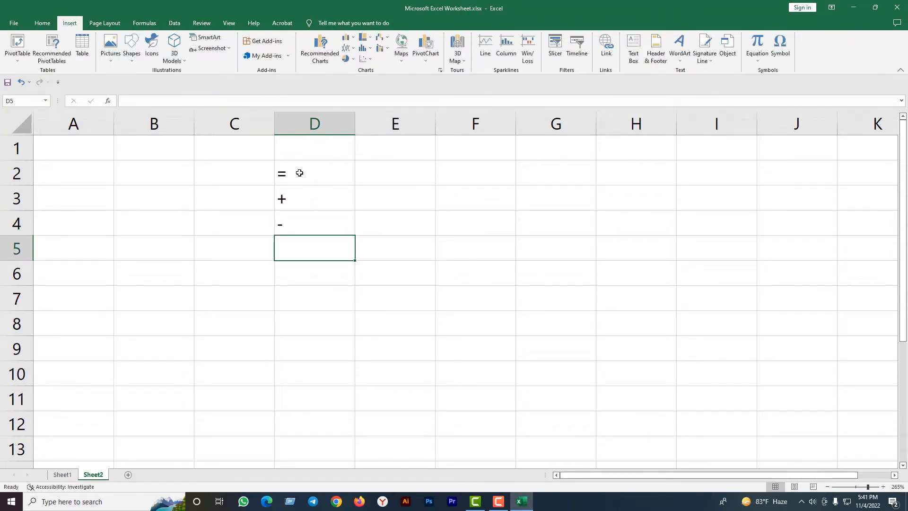
Step: Continue the operator list with *, /, % and ^ in cells D5 to D8
type("*")
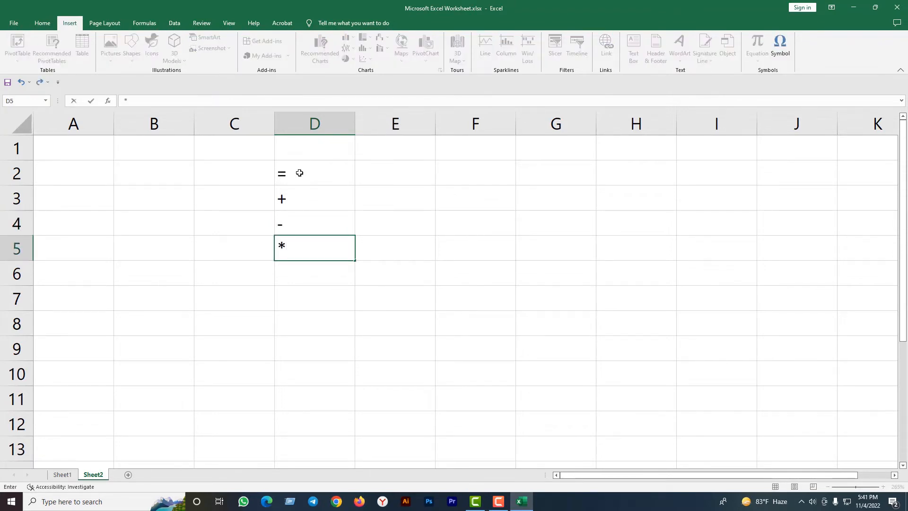
key("Return")
type("/")
key("Return")
double_click(310, 271)
key("Return")
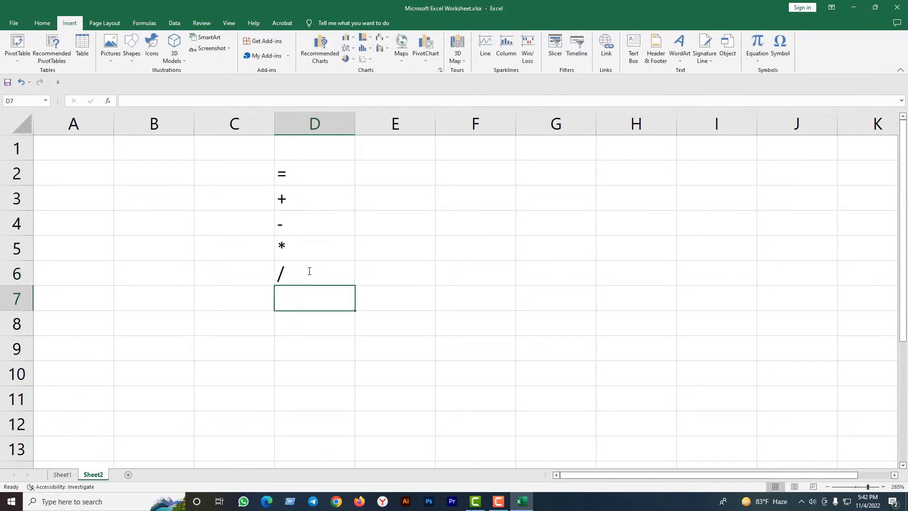
type("%")
key("Return")
type("^")
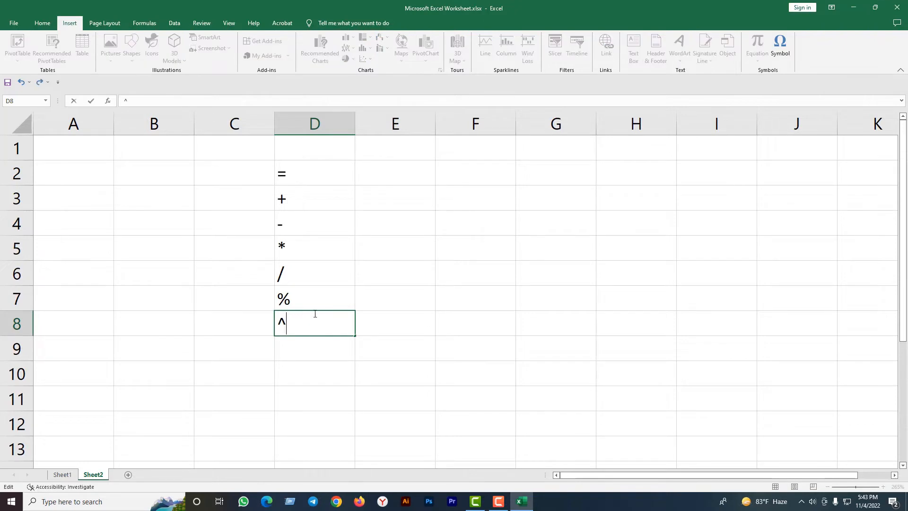
key("Return")
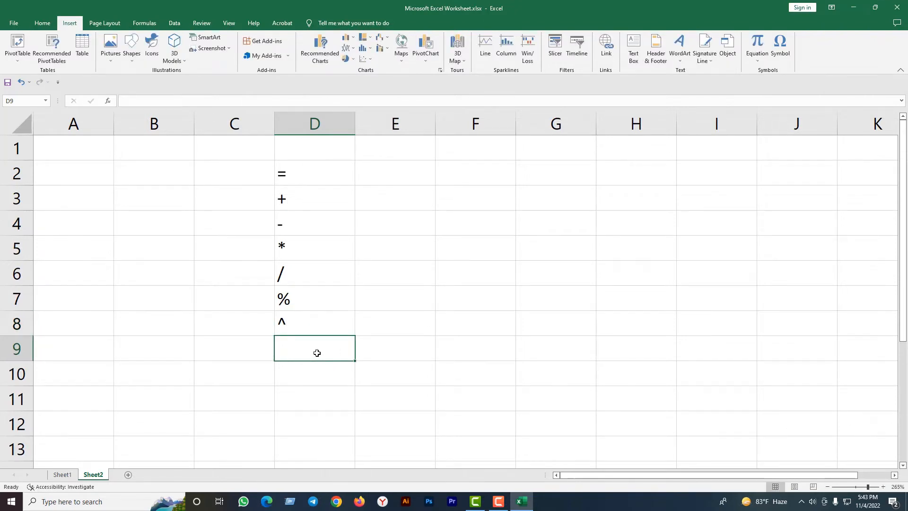
Step: Add the comparison operators >, < and <> in cells D9 to D11
type(">")
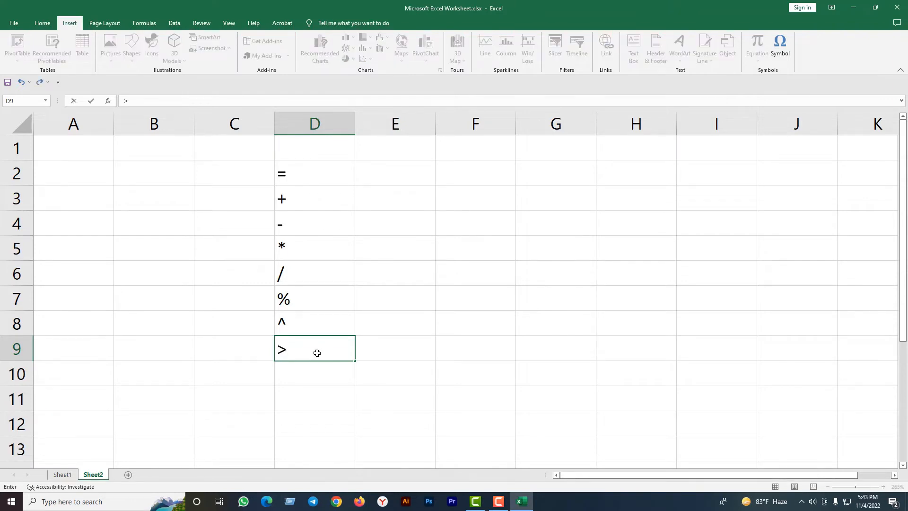
key("Return")
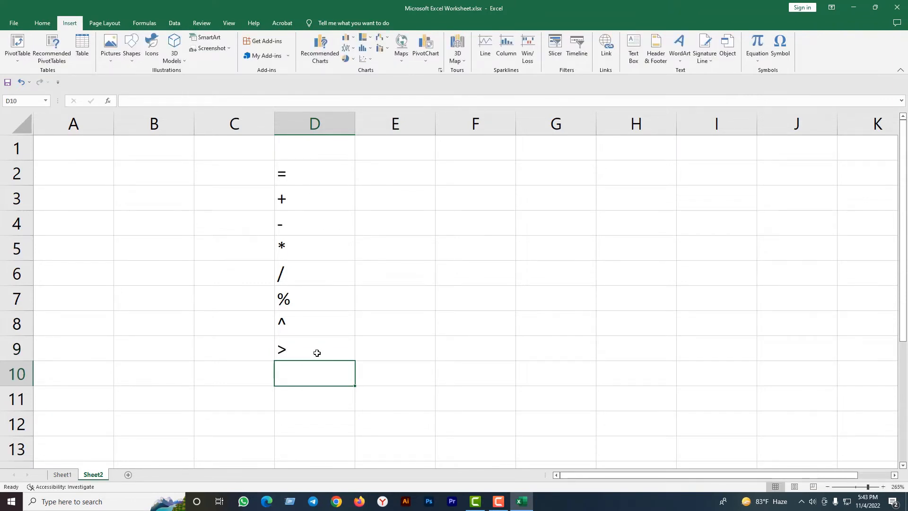
type("<")
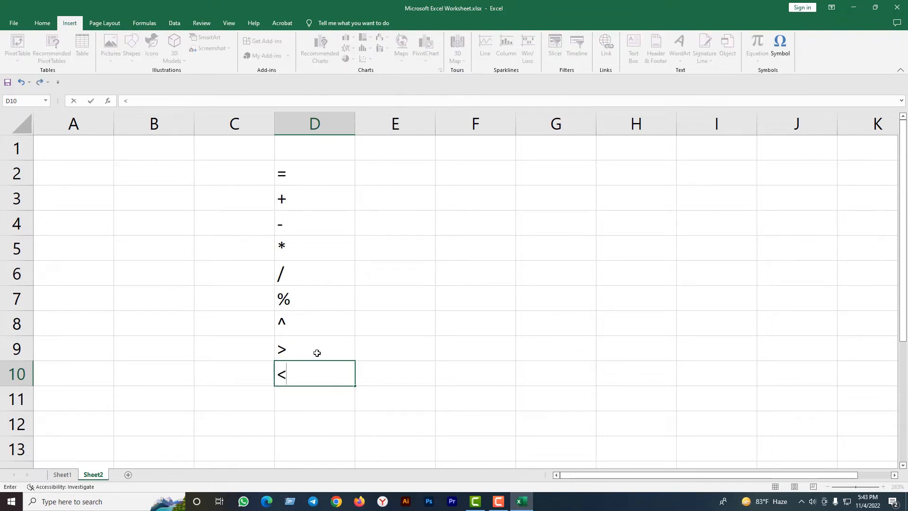
key("Return")
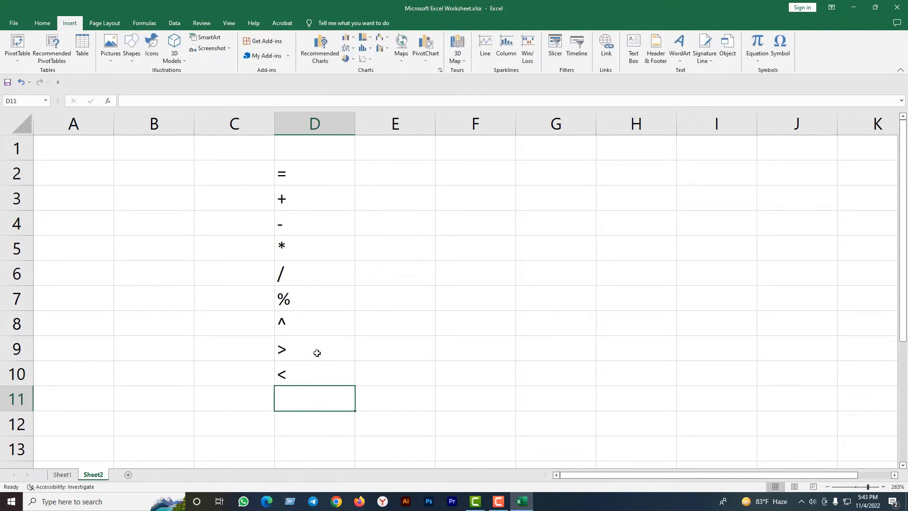
type("<>")
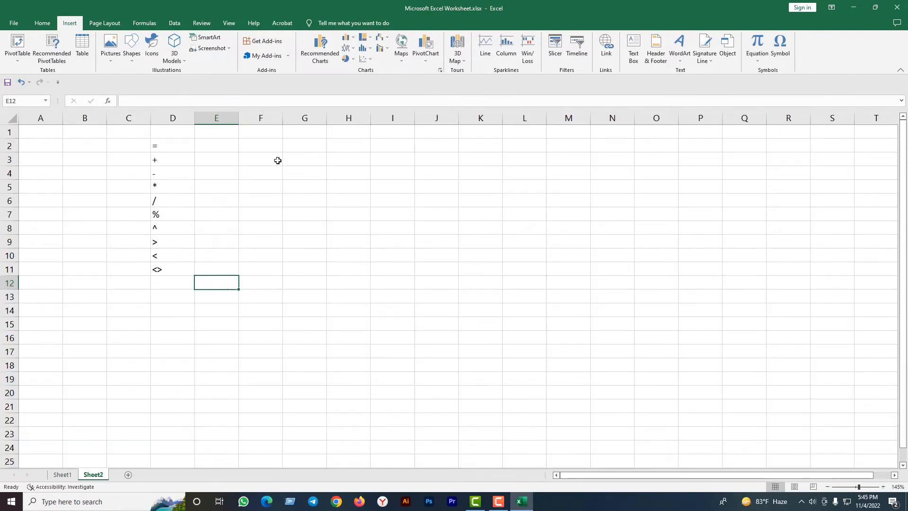
Step: Enter the values 10, 20 and 30 in cells F1 to F3 of Sheet2
left_click(262, 146)
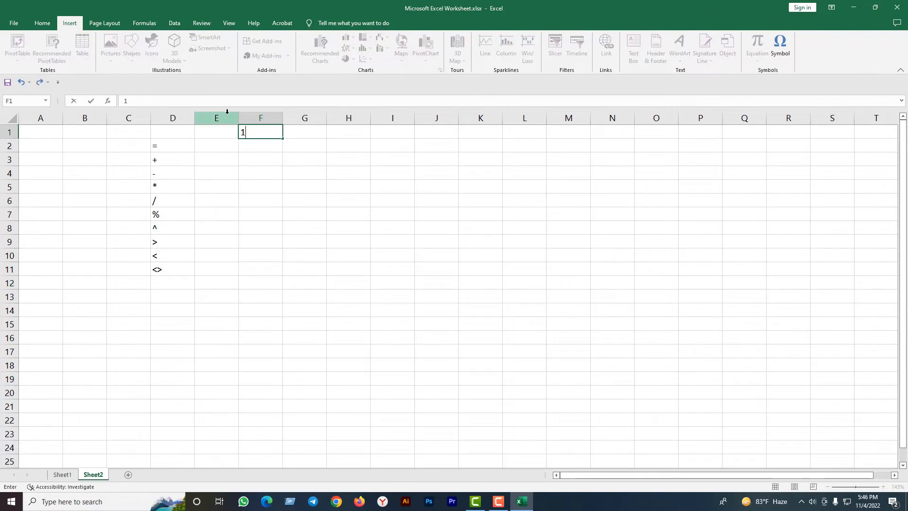
type("0")
key("Return")
type("20")
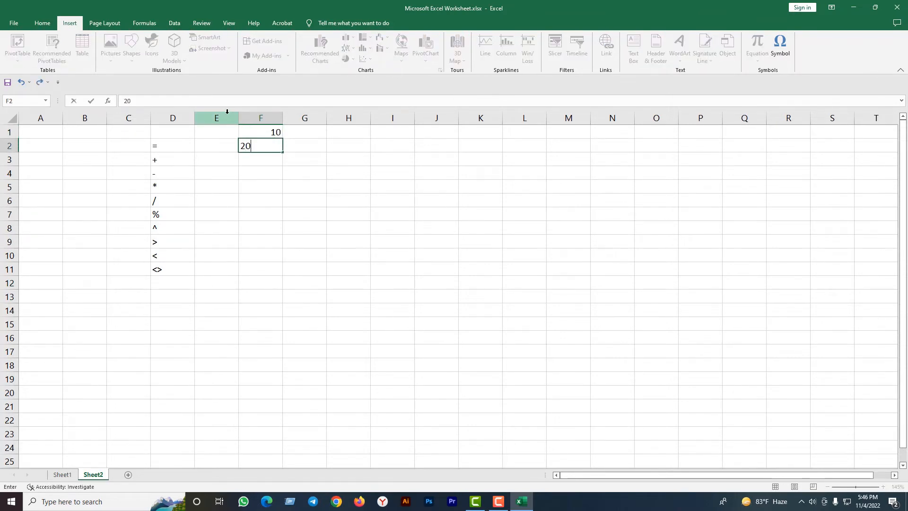
key("Return")
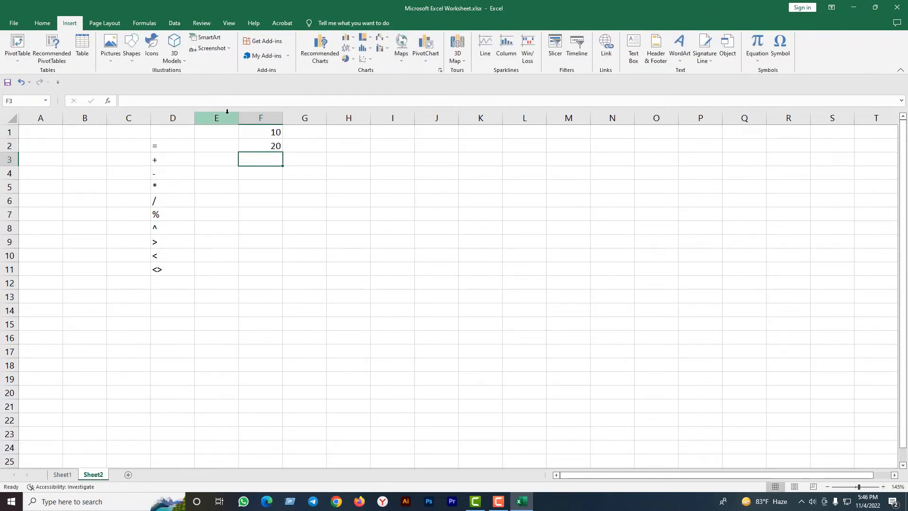
type("30")
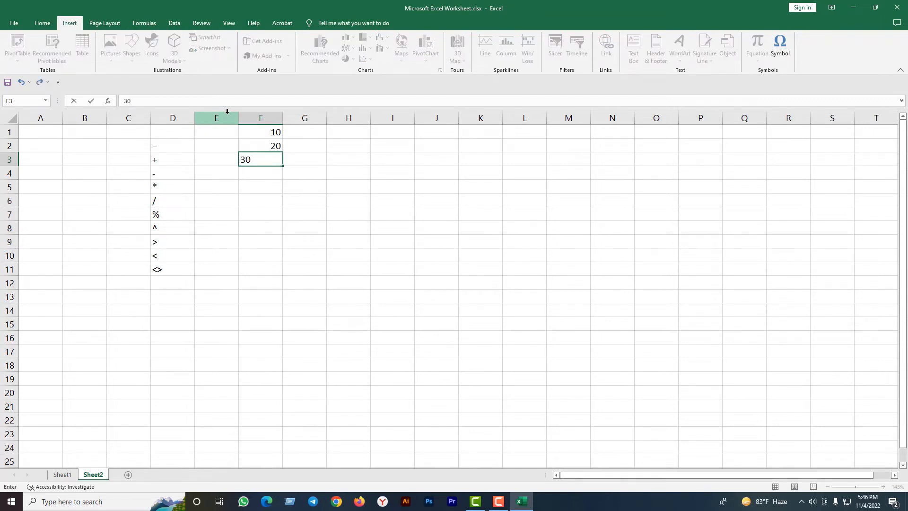
left_click(397, 198)
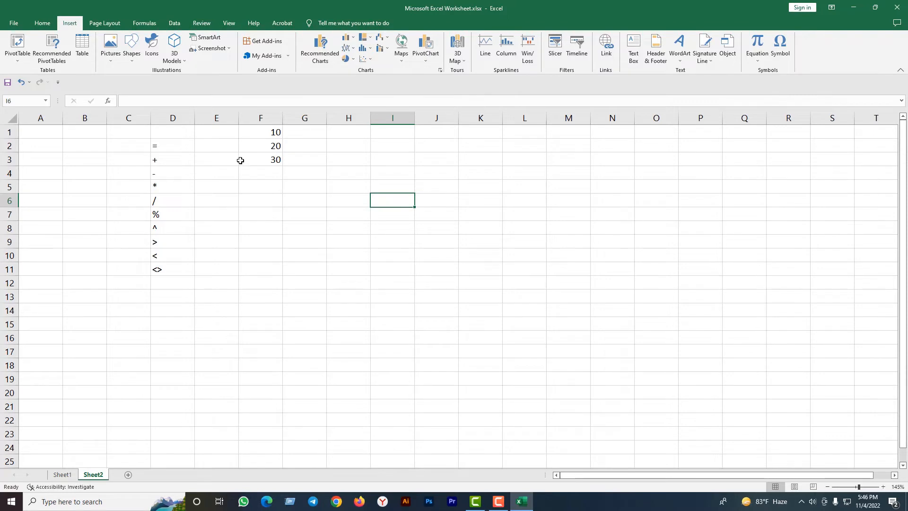
Step: Add the three numbers in cell F4 with the formula =F1+F2+F3
left_click(255, 173)
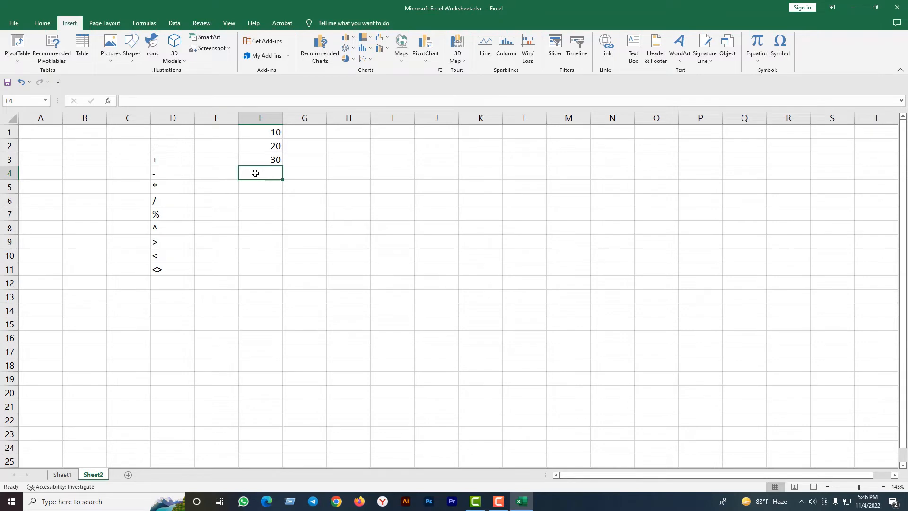
type("=")
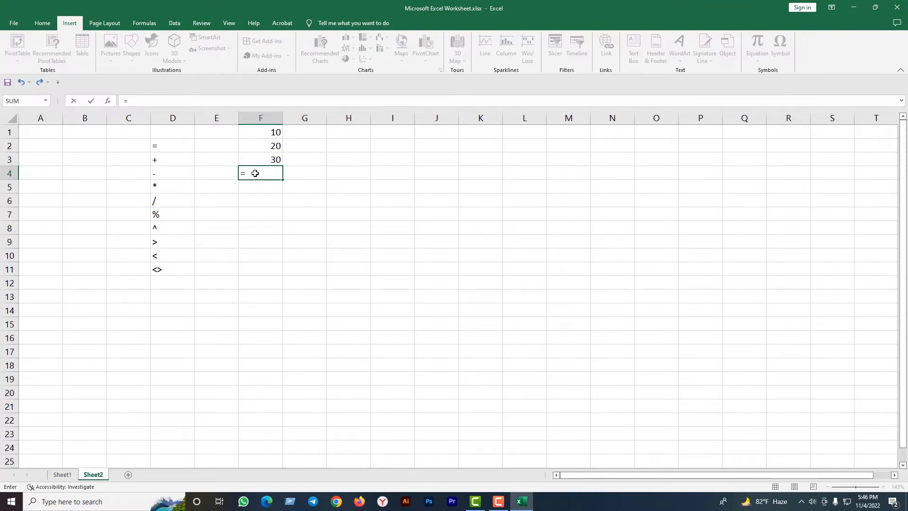
left_click(264, 132)
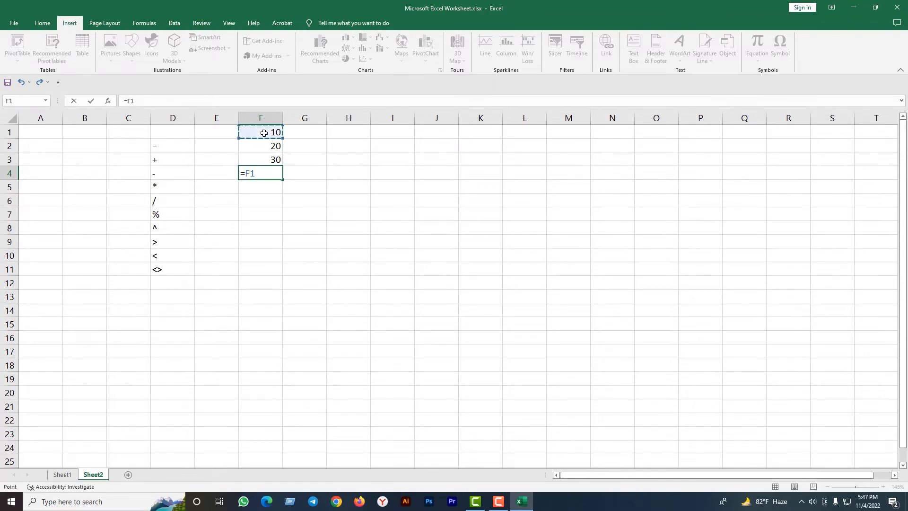
type("+")
left_click(267, 148)
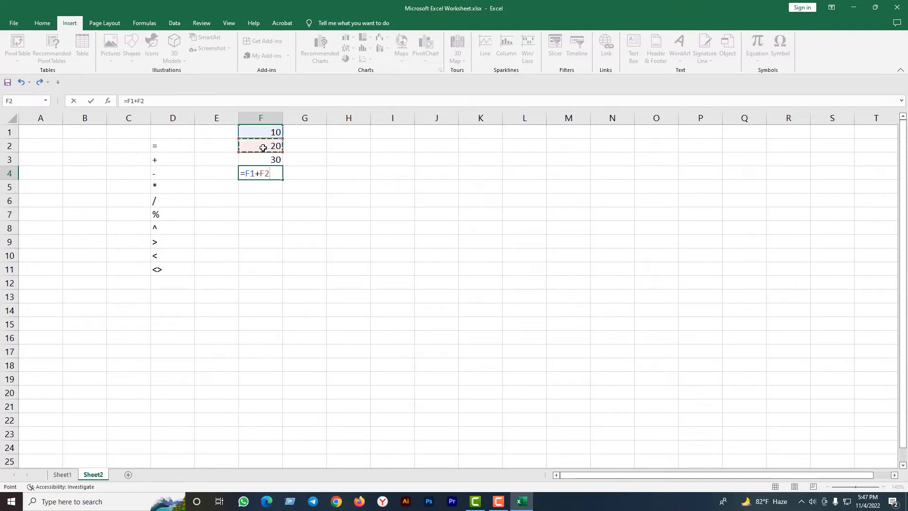
type("+")
left_click(266, 163)
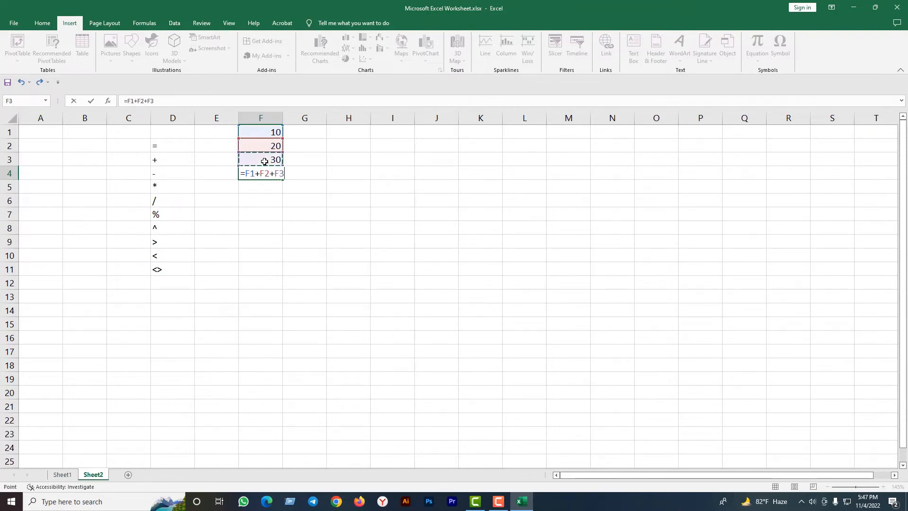
key("Return")
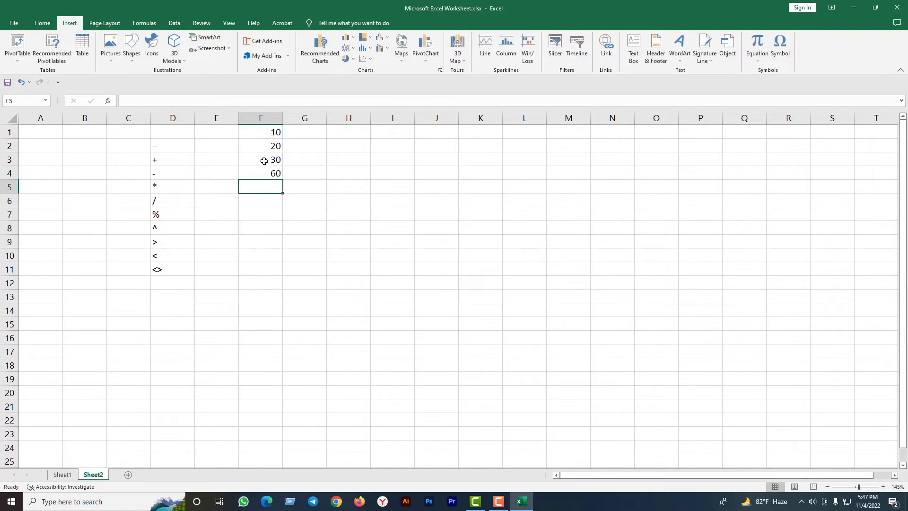
Step: Select F4 to inspect its formula, and move up through the added cells to F1
left_click(264, 174)
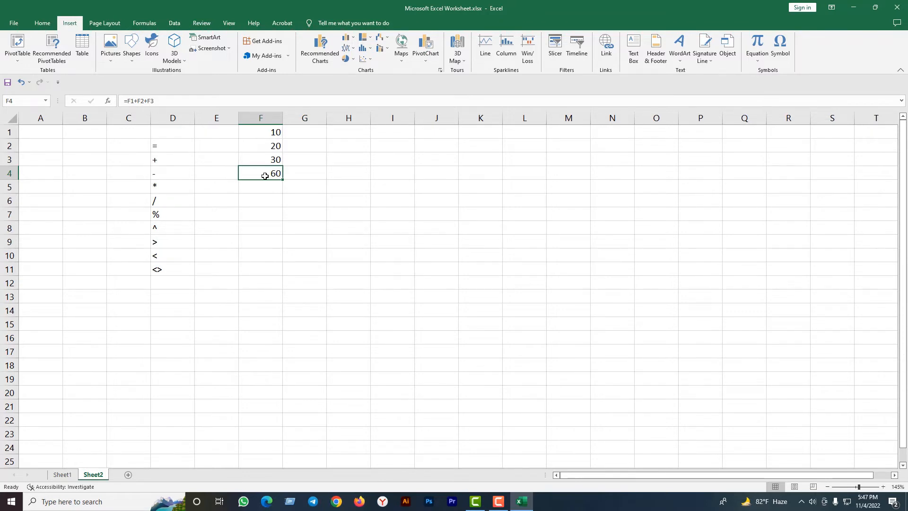
key("Up")
key("Up")
key("Up")
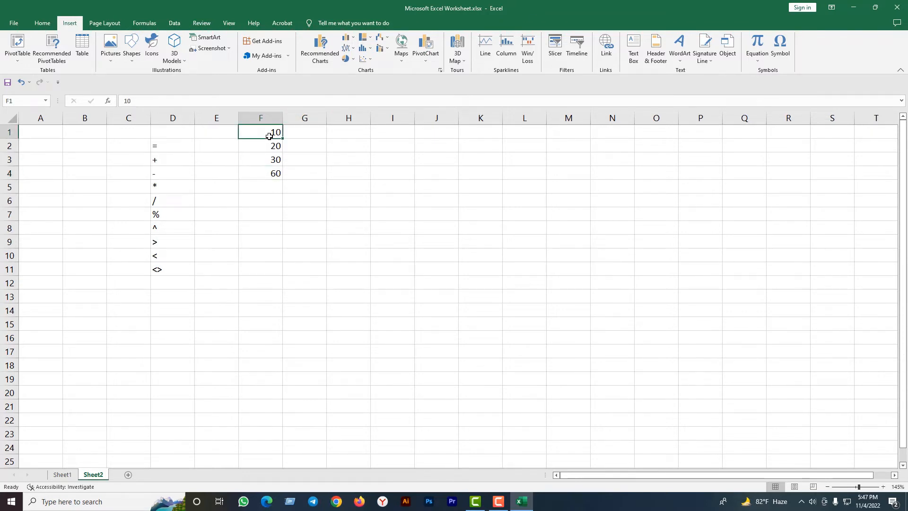
Step: Change the value in cell F1 to 20 and the value in F2 to 50
type("0")
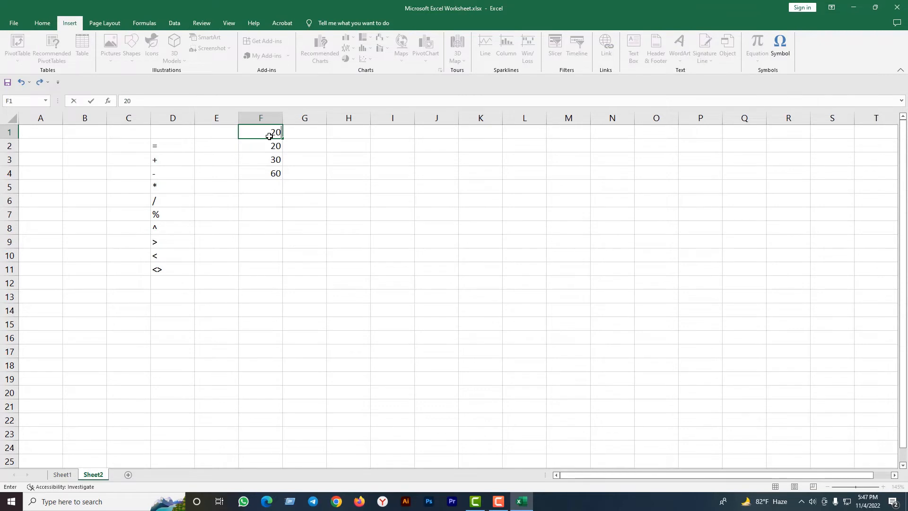
key("Return")
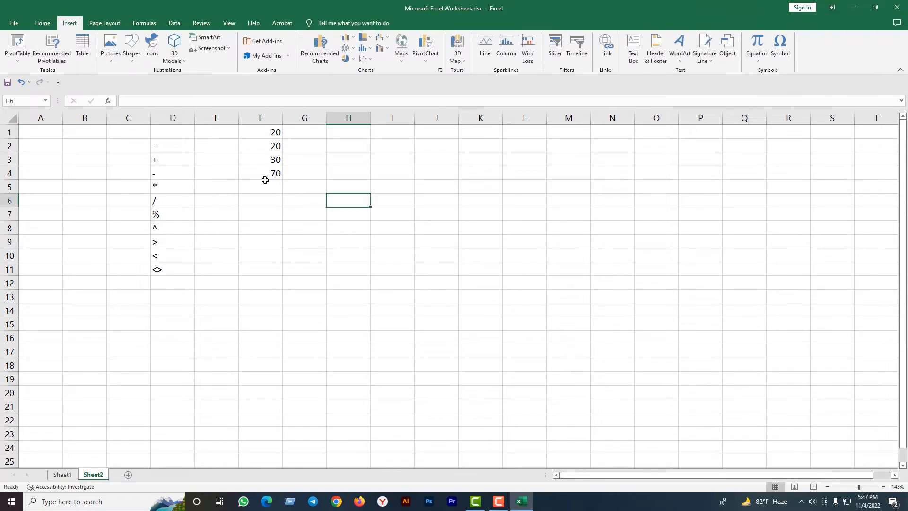
left_click(272, 145)
type("50")
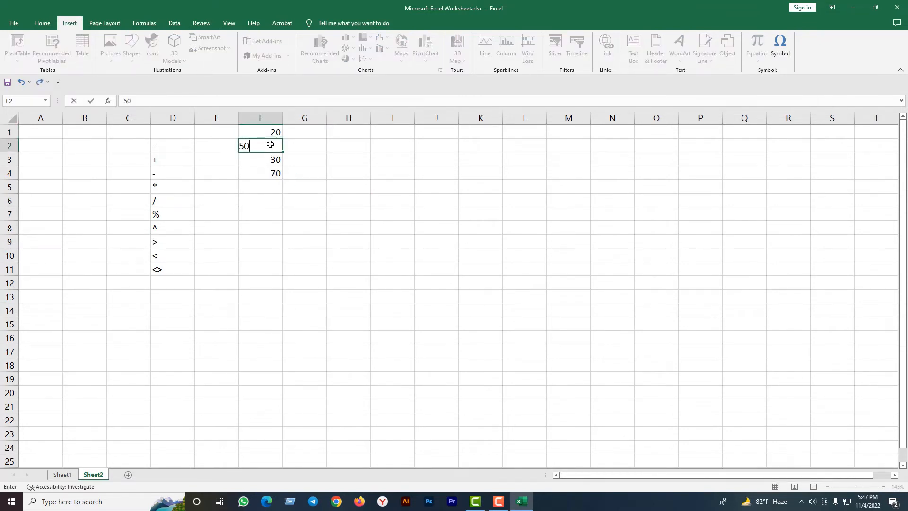
left_click(383, 184)
Step: Delete the addition formula from cell F4
left_click(254, 174)
key("Delete")
left_click(342, 223)
Step: Total the column in cell F6 with the formula =SUM(F1:F5), leaving F4 and F5 empty within the range
left_click(263, 187)
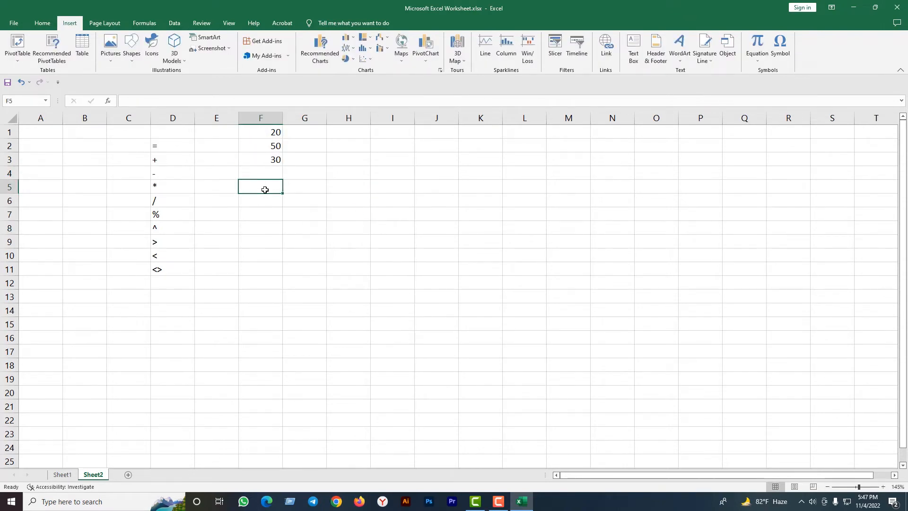
left_click(252, 202)
type("=")
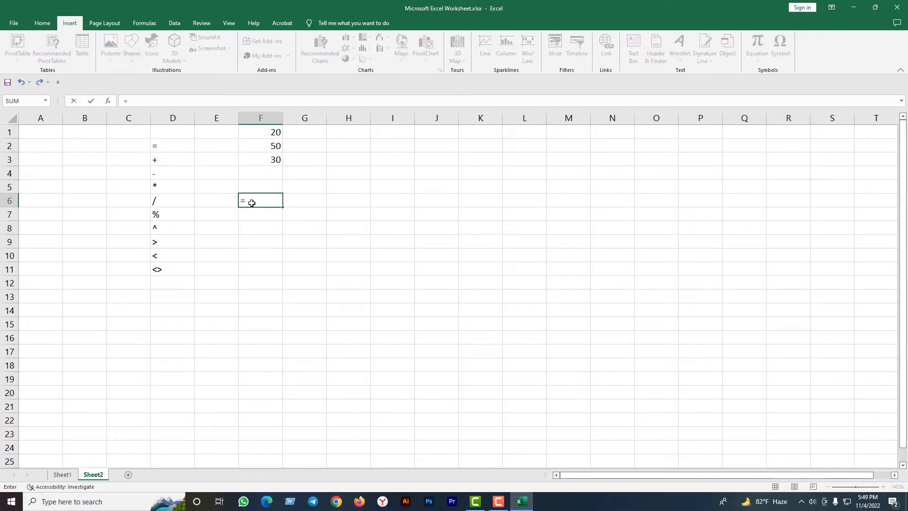
type("s")
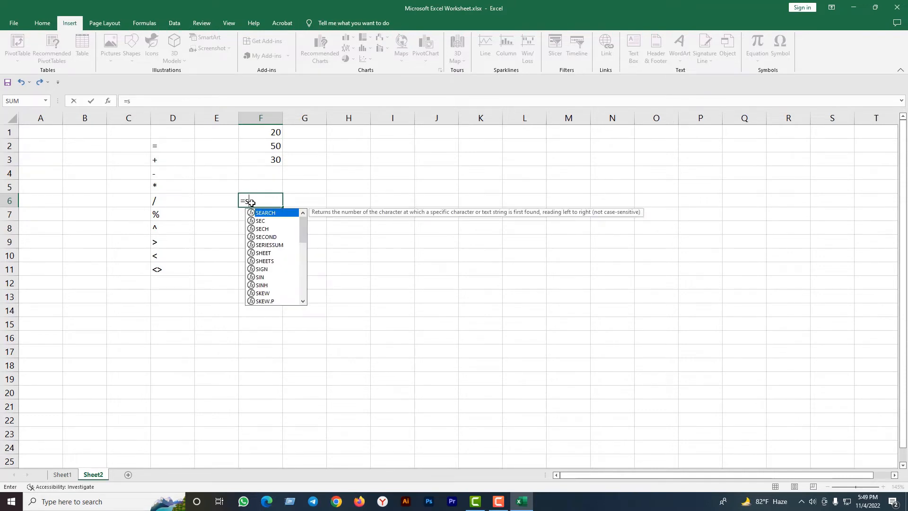
type("um")
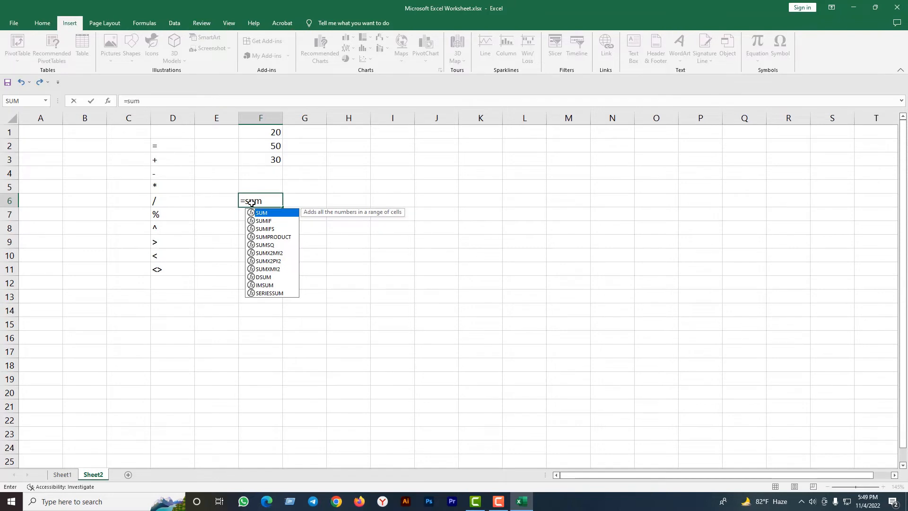
type("(")
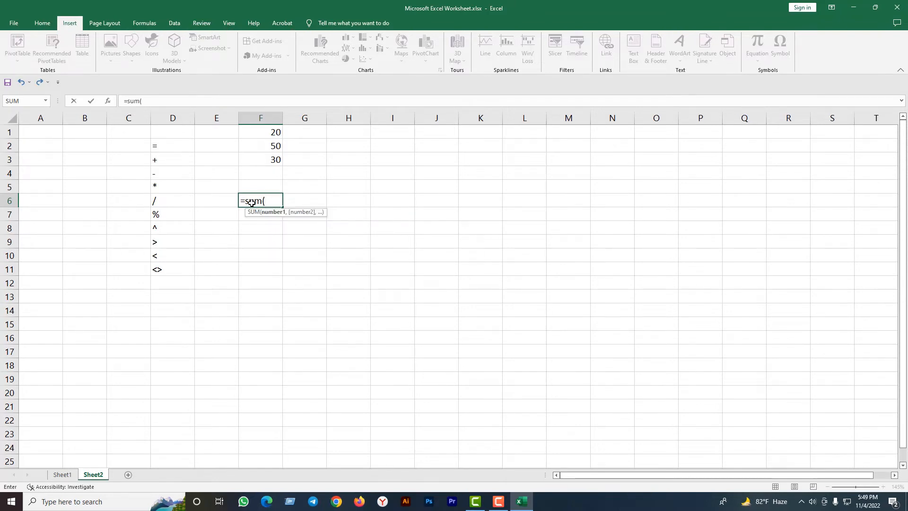
type("f")
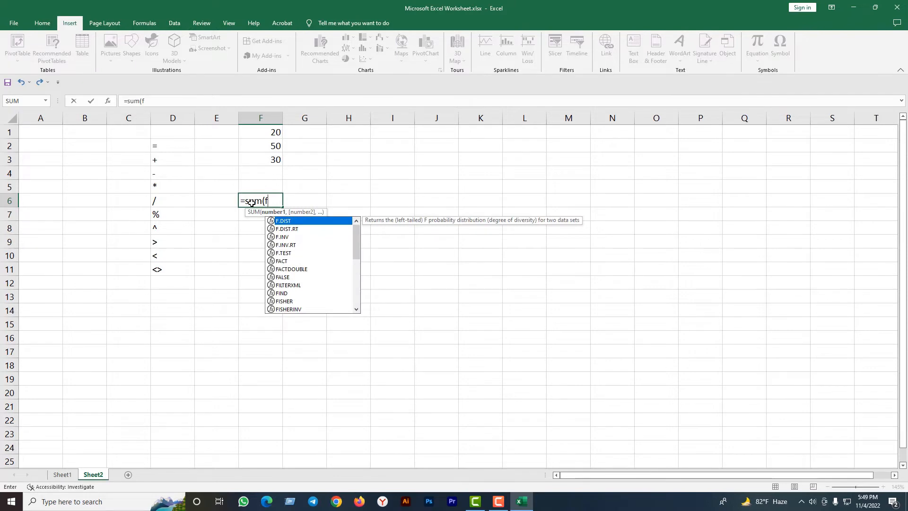
type("1")
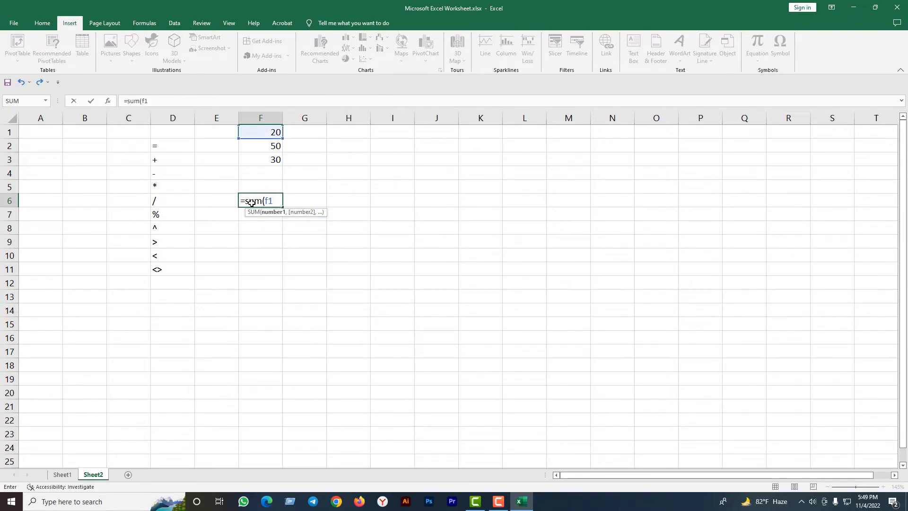
type(":f")
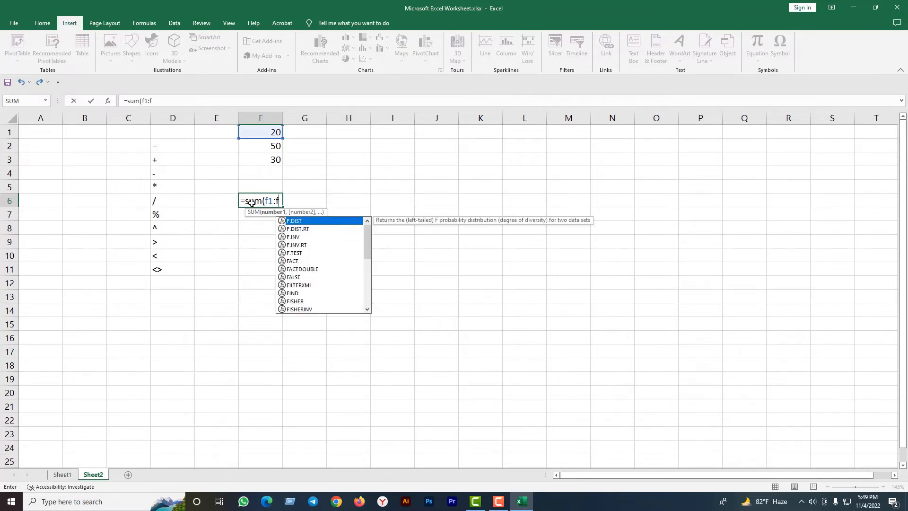
type("5")
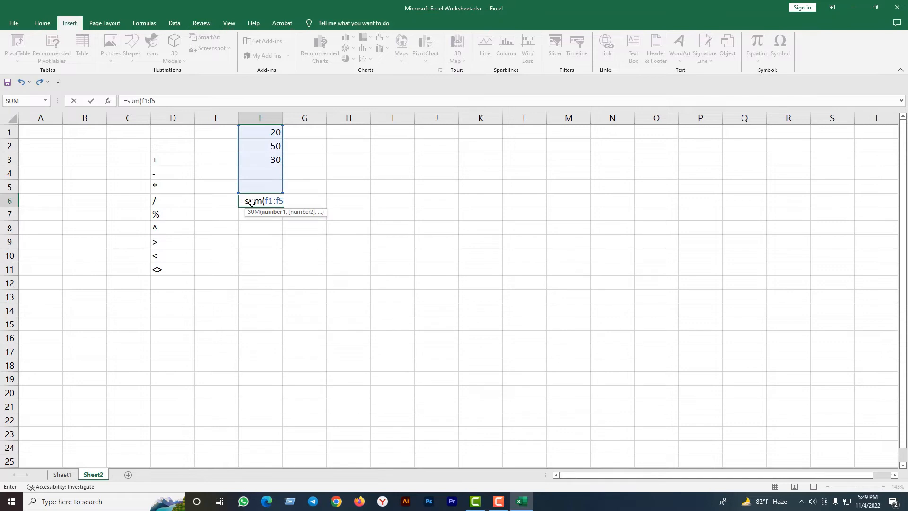
type(")")
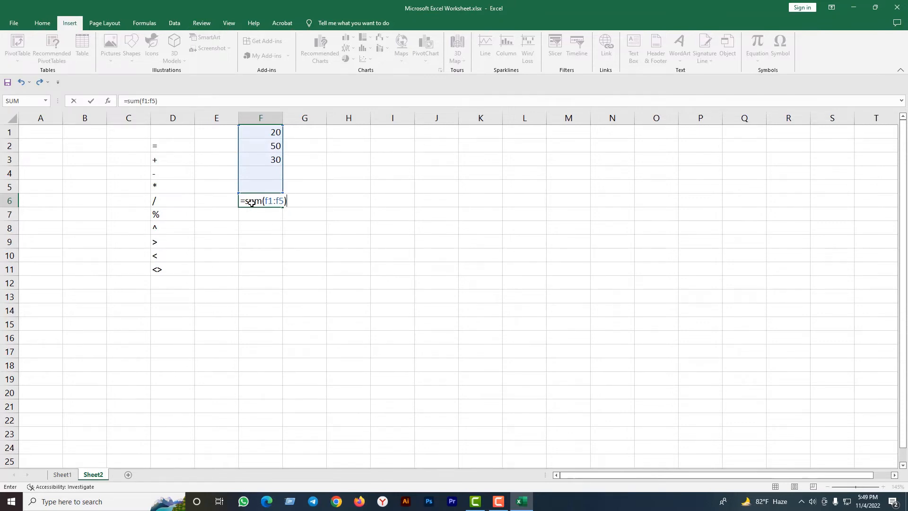
key("Return")
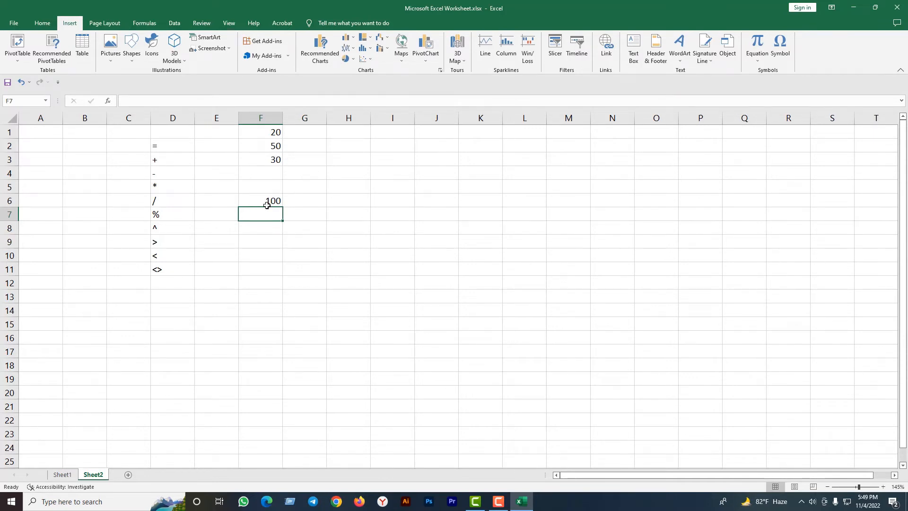
Step: Fill the empty cells of the summed range with 20 in F4 and 10 in F5
left_click(268, 177)
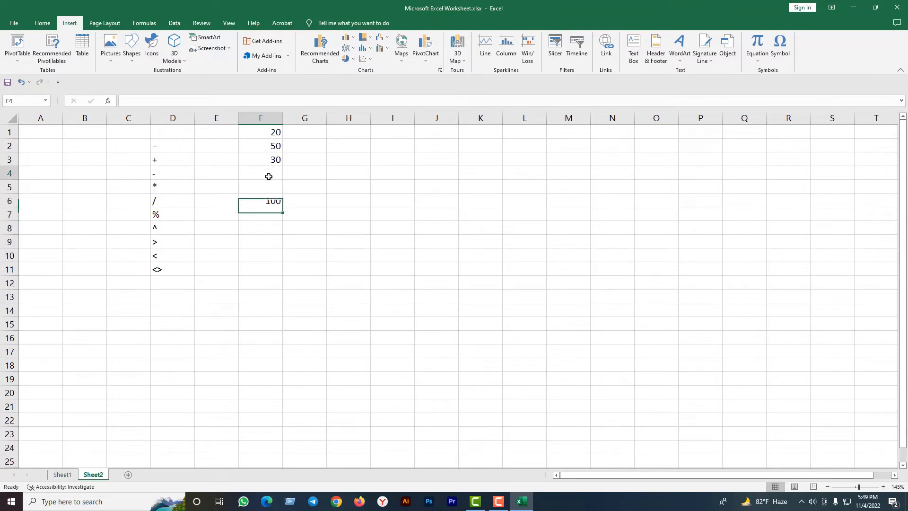
type("20")
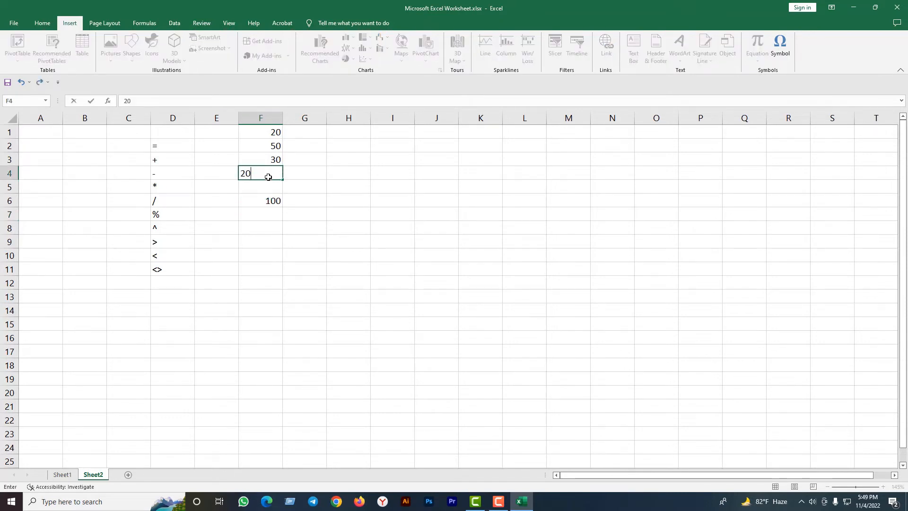
key("Return")
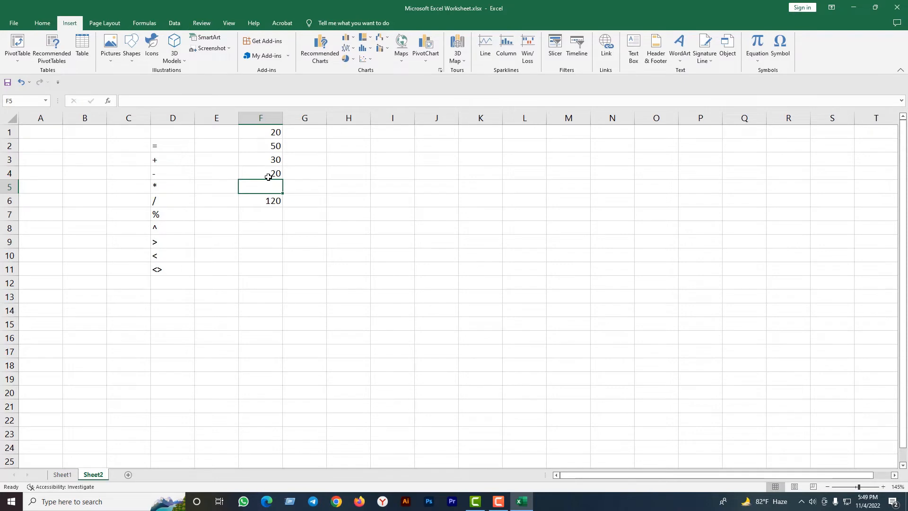
type("10")
key("Return")
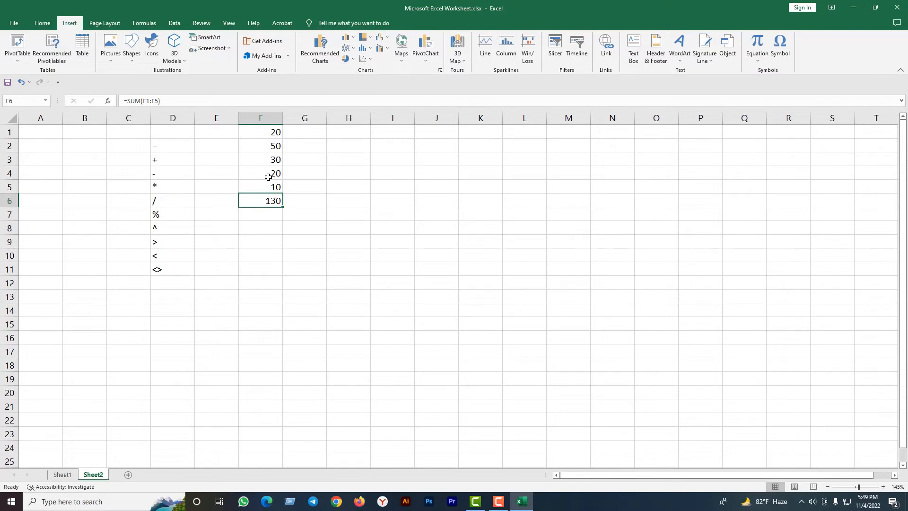
Step: Clear the SUM formula from cell F6
key("BackSpace")
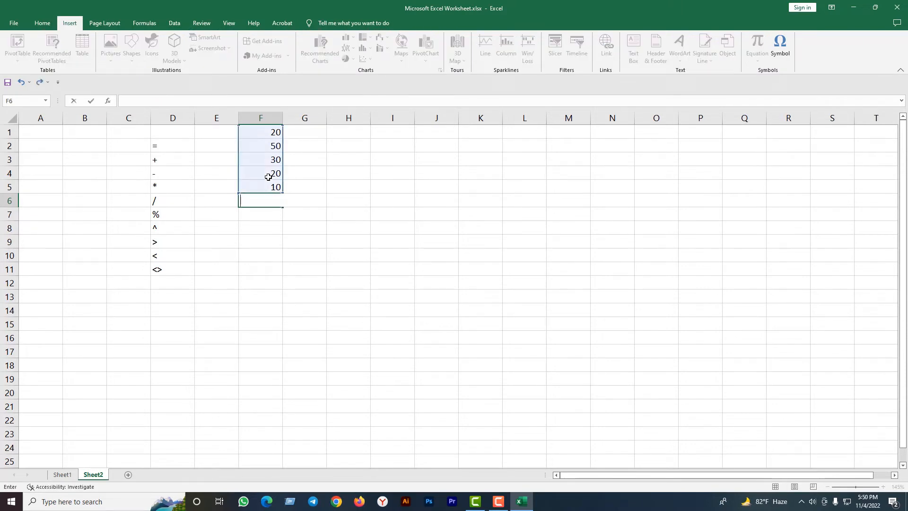
left_click(265, 258)
left_click(273, 201)
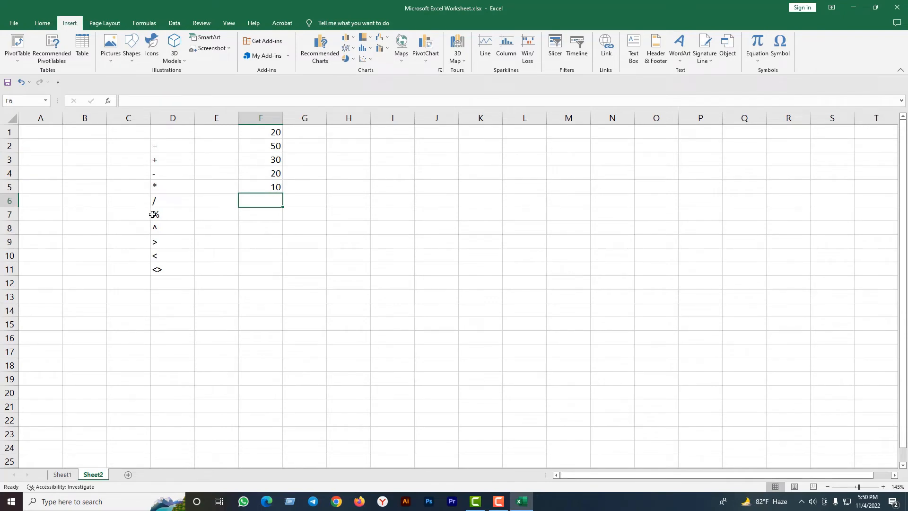
Step: Total the column in cell F7 with AutoSum over the range F1:F6
left_click(273, 215)
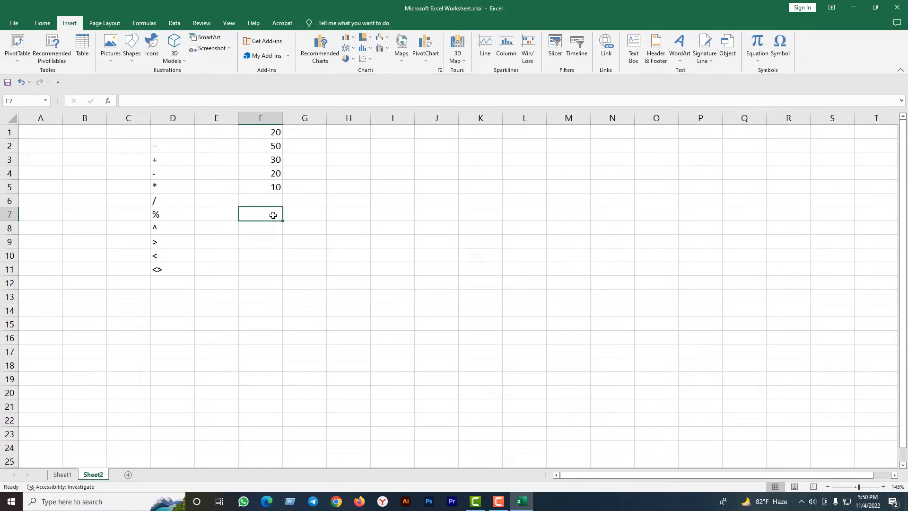
left_click(42, 23)
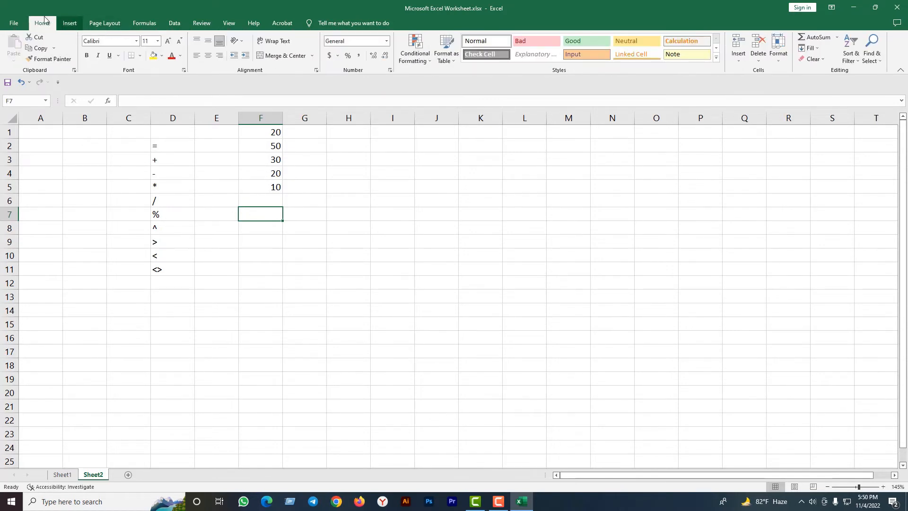
left_click(821, 38)
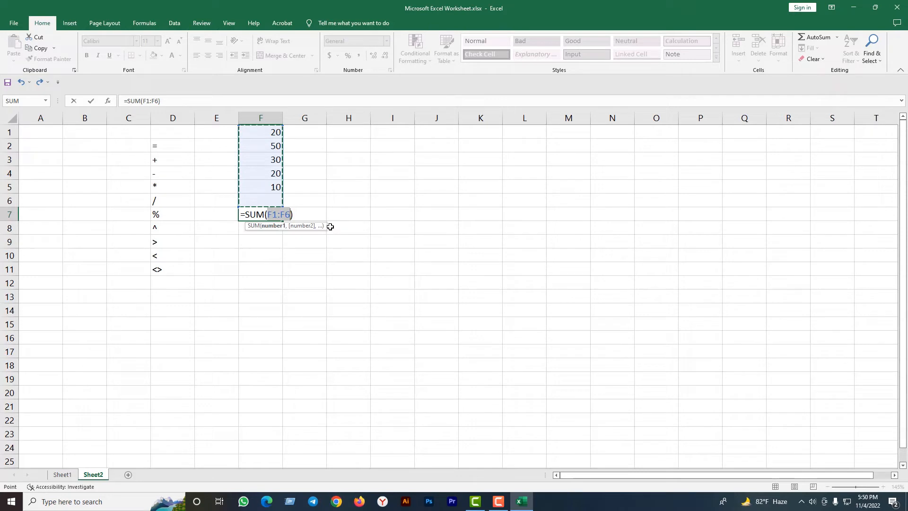
key("Return")
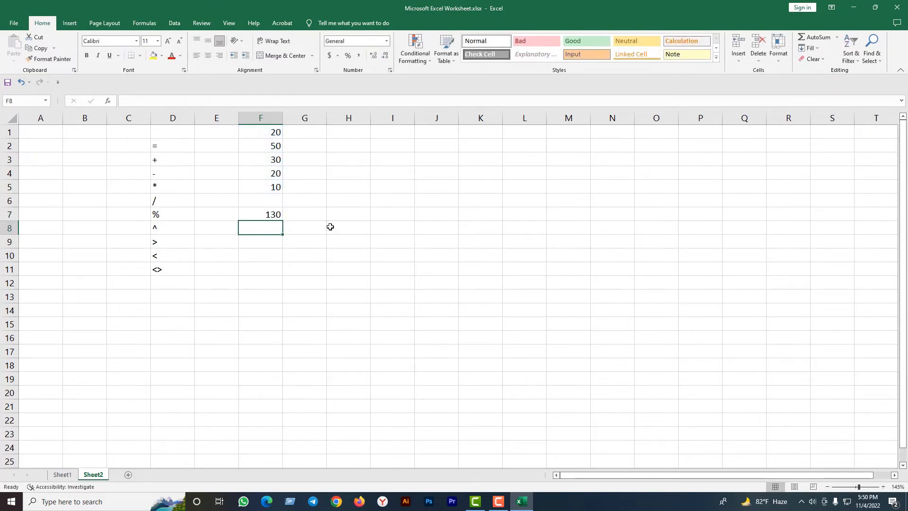
Step: Enter 10 in the empty cell F6 above the AutoSum total
left_click(262, 200)
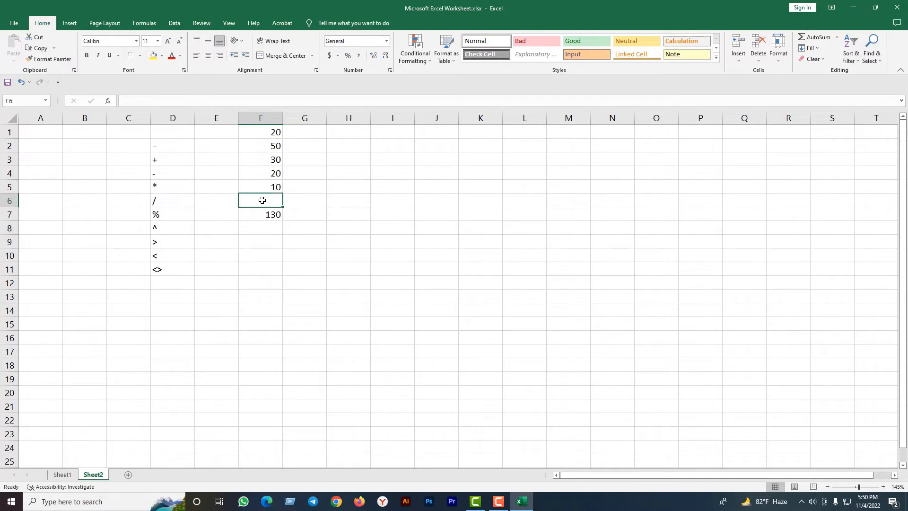
type("10")
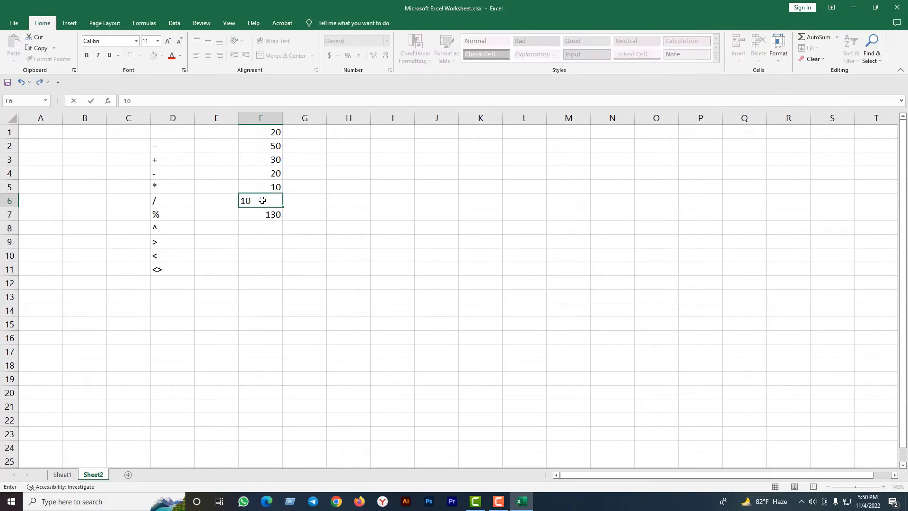
left_click(347, 216)
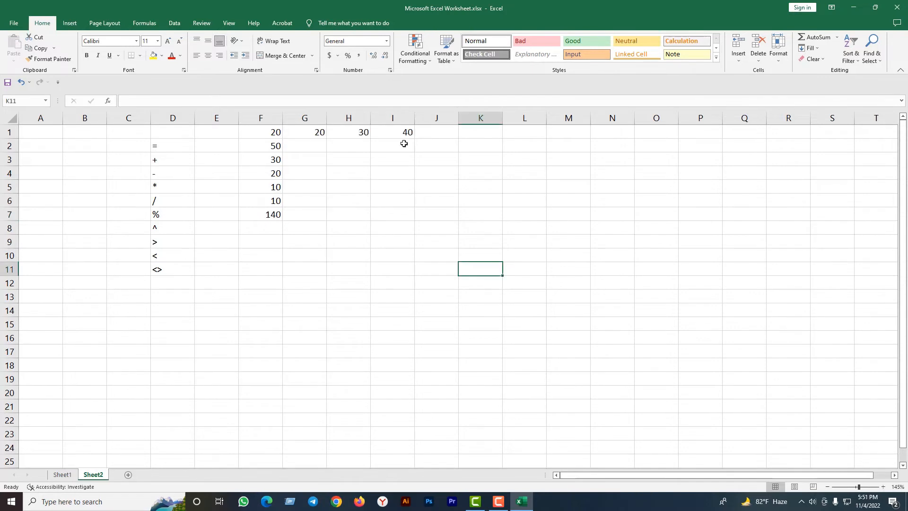
Step: Add the first-row numbers in cell J1 with the formula =F1+G1+H1+I1, picking each cell as a reference
left_click(432, 131)
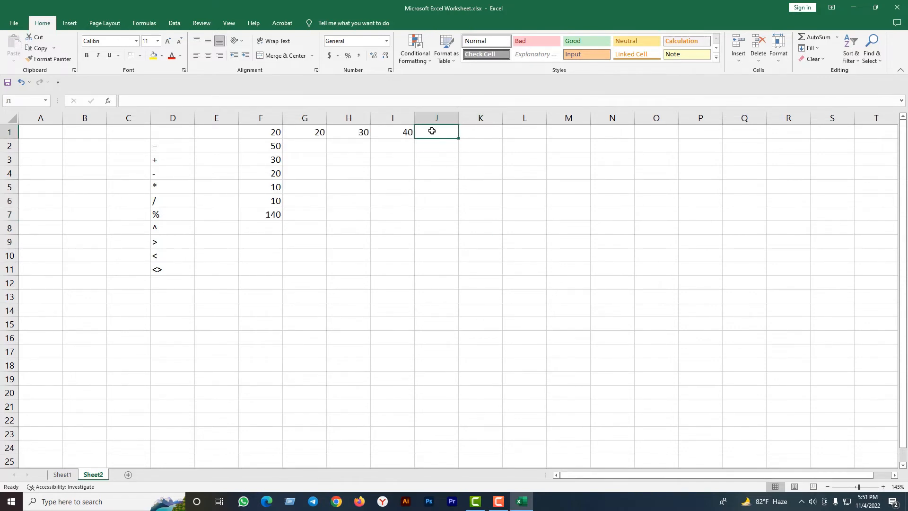
type("=")
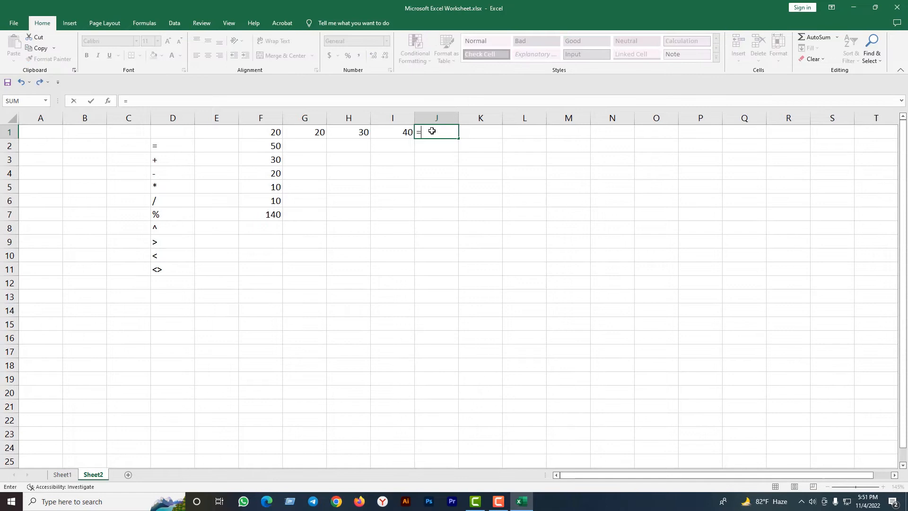
left_click(269, 133)
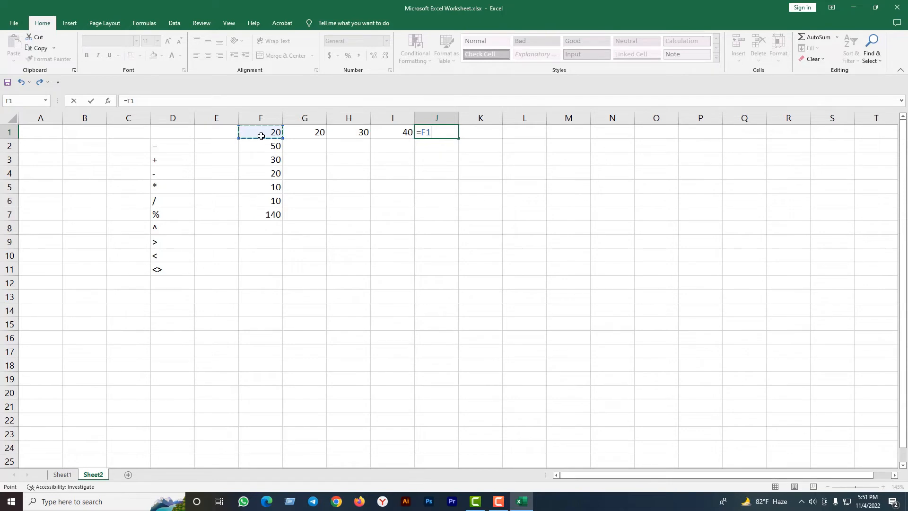
type("+")
left_click(305, 134)
type("+")
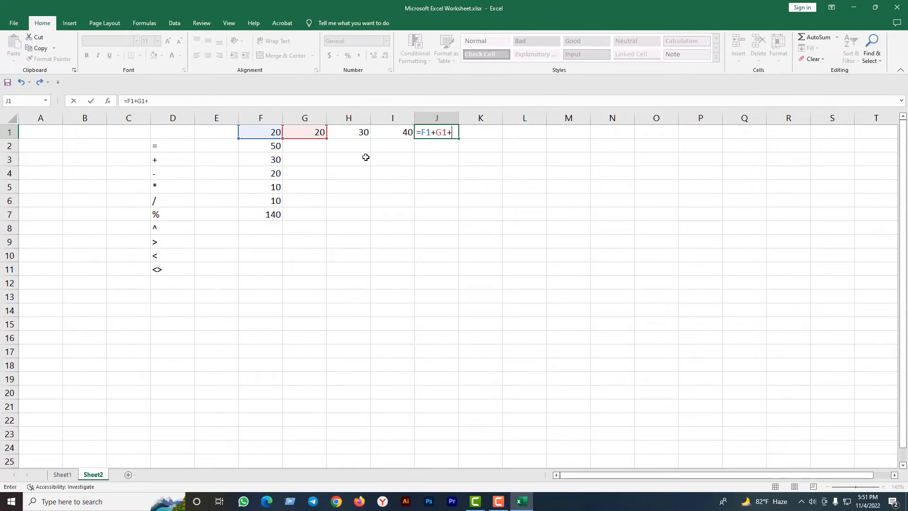
left_click(358, 134)
type("+")
left_click(399, 132)
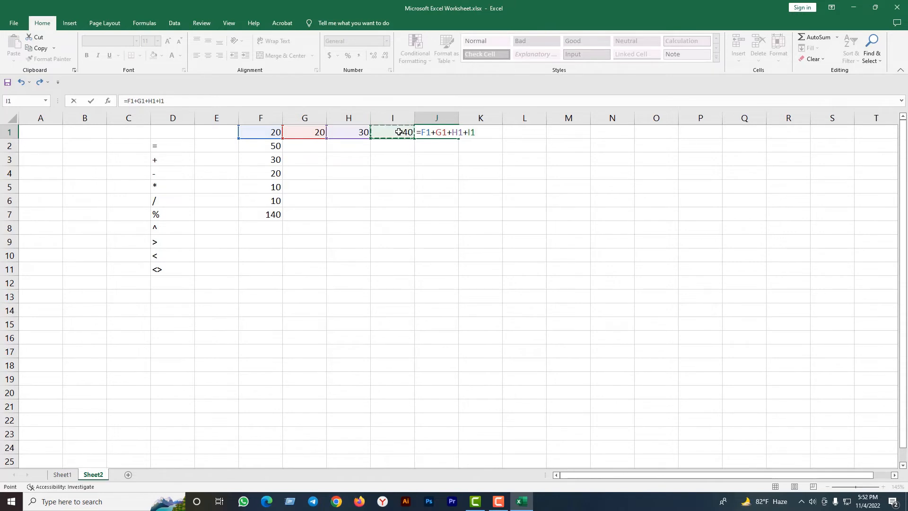
key("Return")
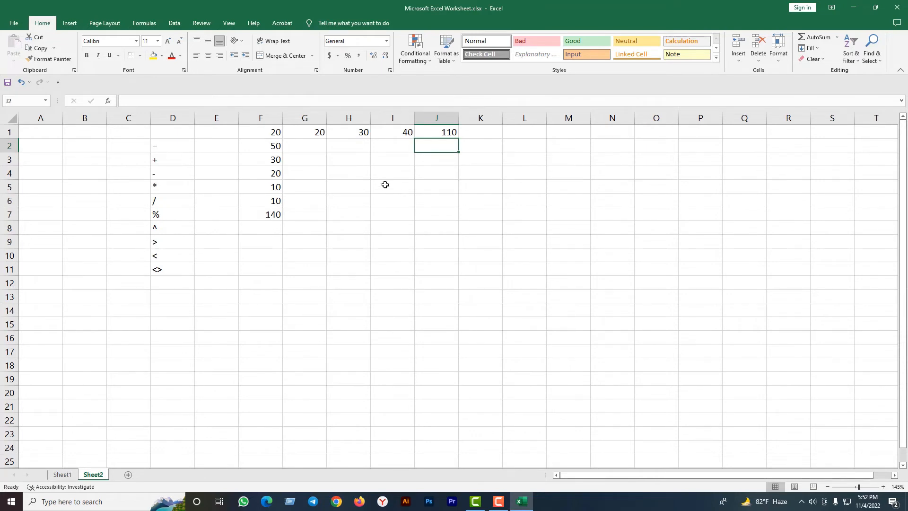
Step: Enter 10, 20 and 20 in cells G2 to I2 and subtract in J2 with the formula =F2-I2
left_click(321, 144)
type("=F2-")
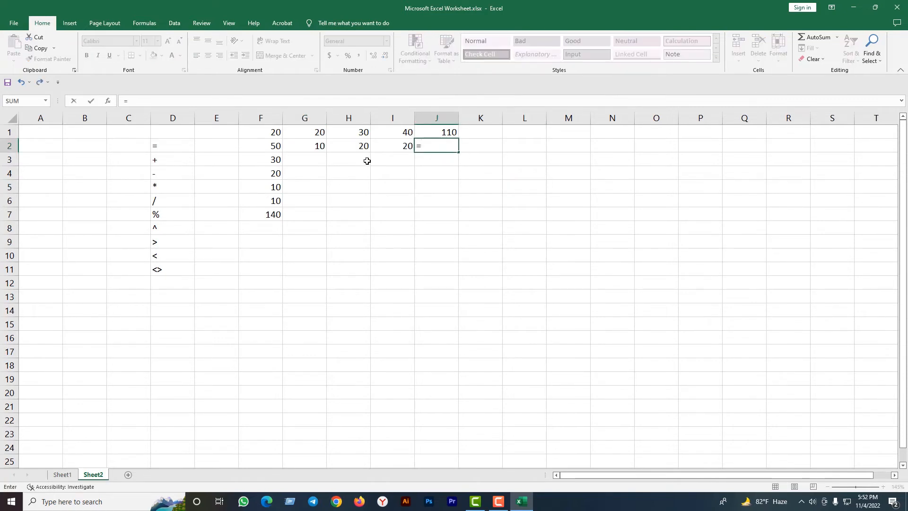
left_click(406, 147)
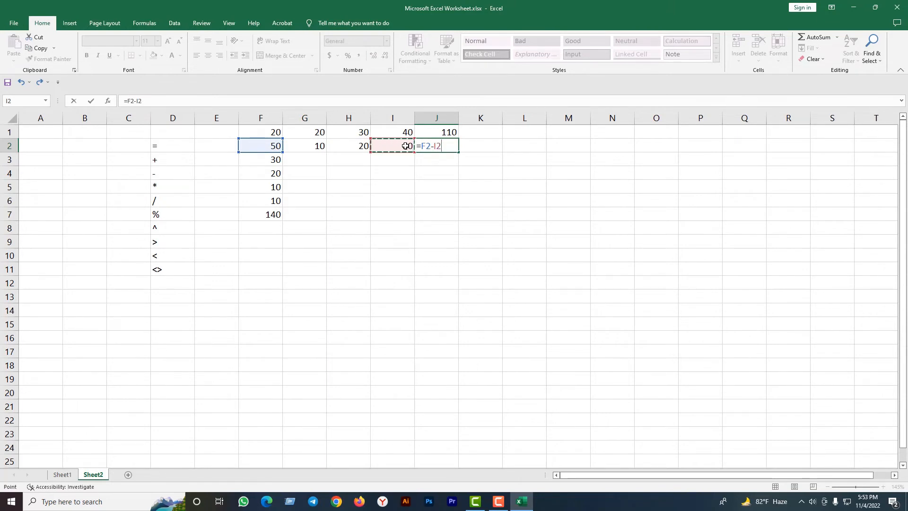
key("Return")
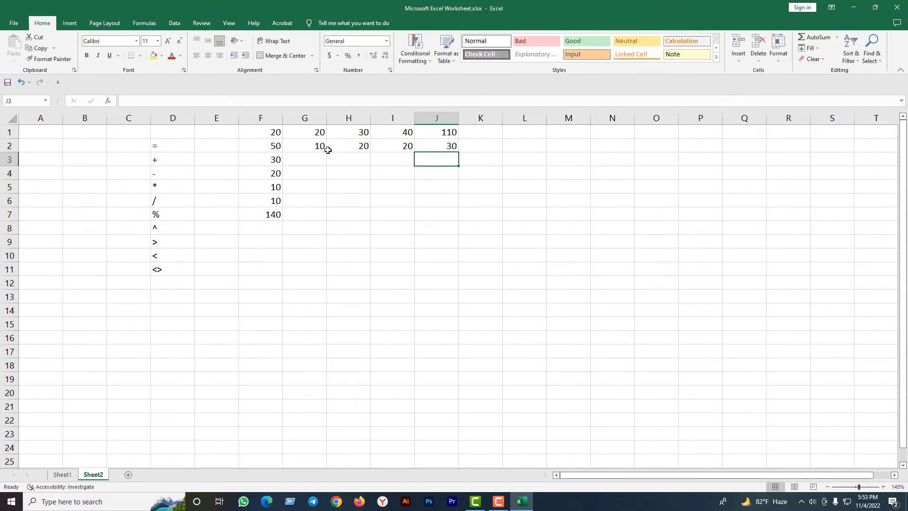
Step: Change the formula in J2 to =F2-G2-H2-I2, picking each subtracted cell as a reference
double_click(441, 144)
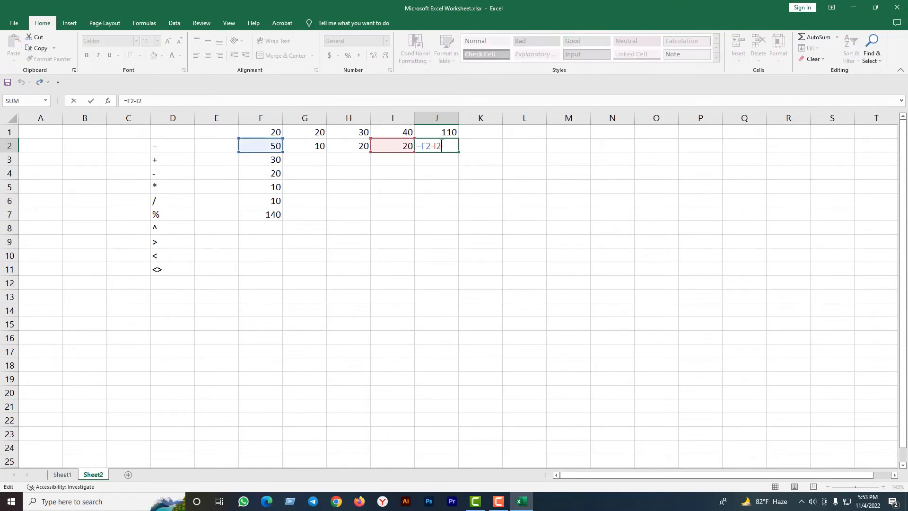
key("BackSpace")
key("BackSpace")
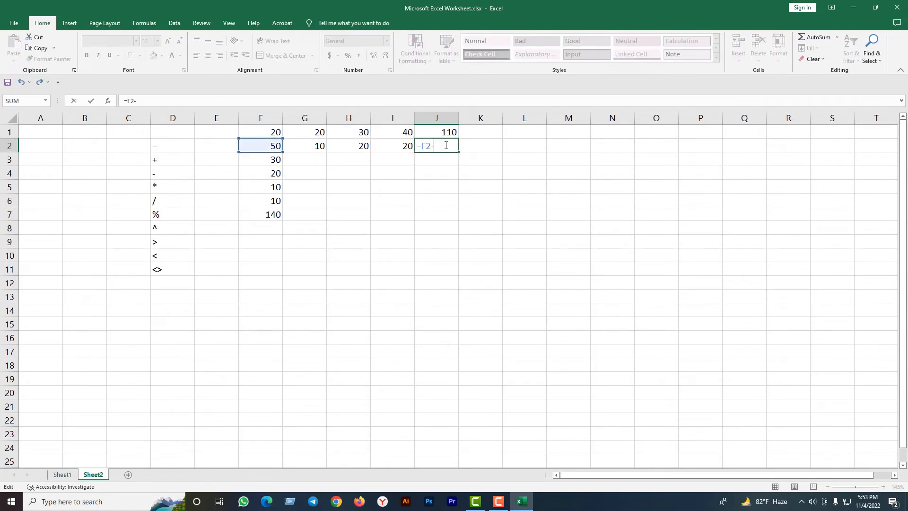
left_click(317, 145)
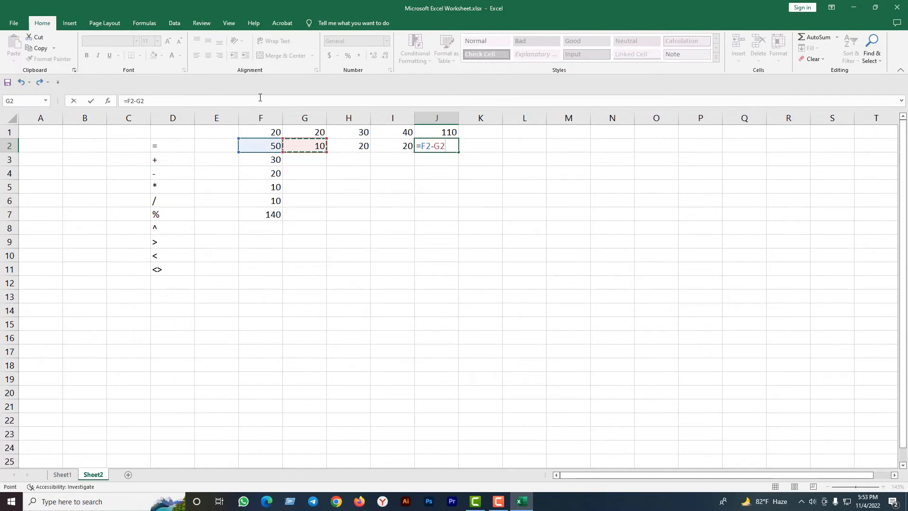
type("-")
left_click(349, 150)
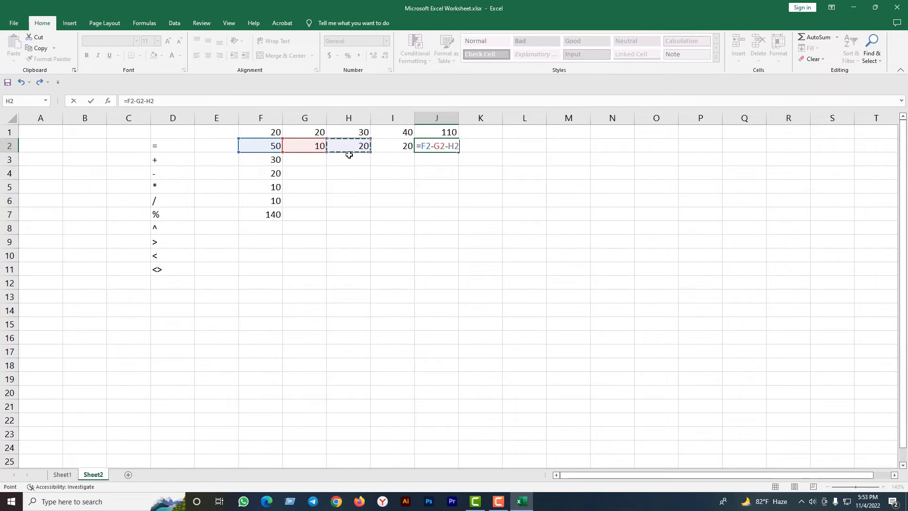
type("-")
left_click(390, 149)
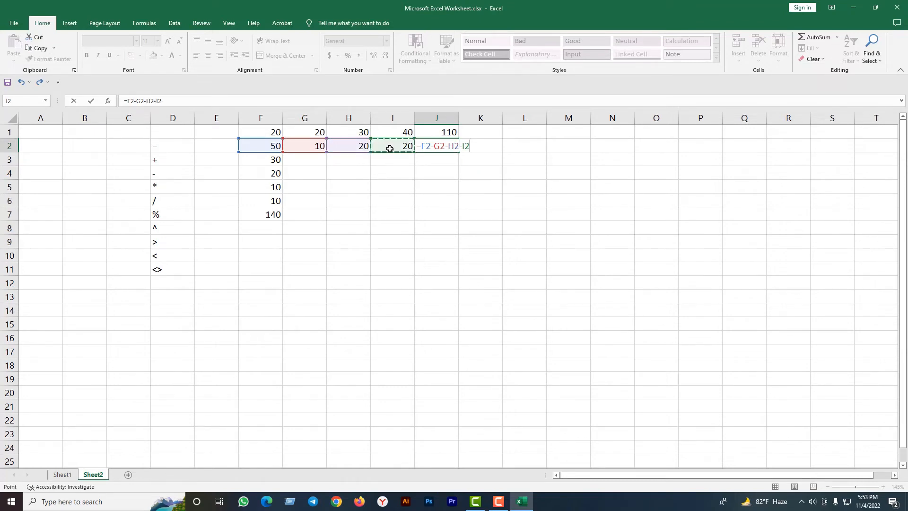
key("Return")
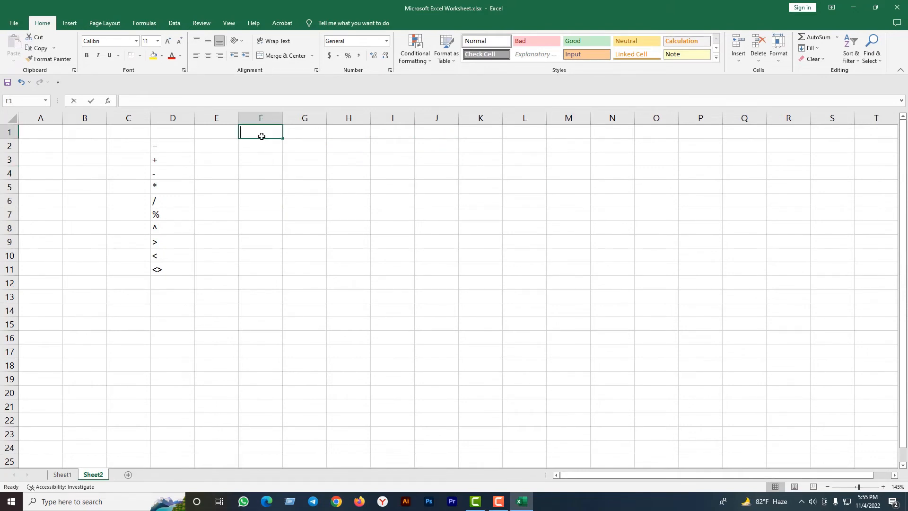
Step: Enter 20 in cell F1, 10 in F2 and 10 in G1 as new sample numbers
type("20")
key("Return")
type("10")
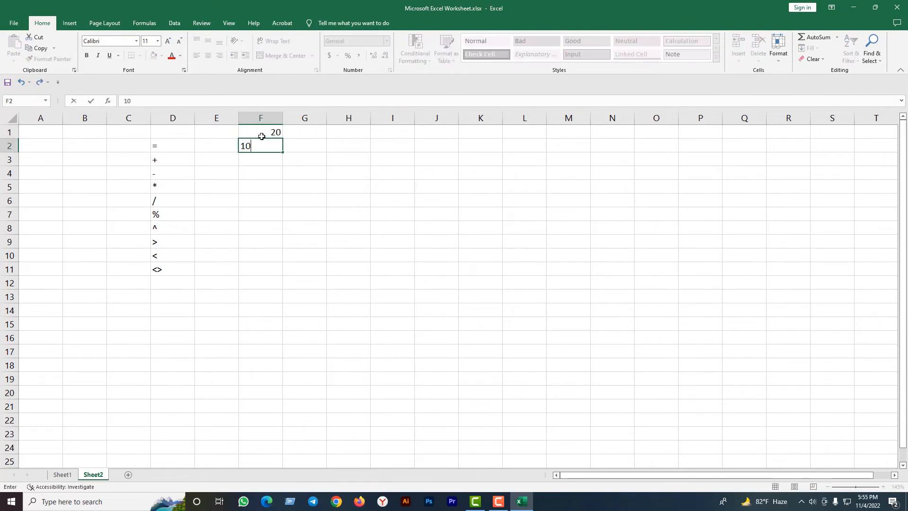
left_click(302, 134)
type("10")
left_click(392, 176)
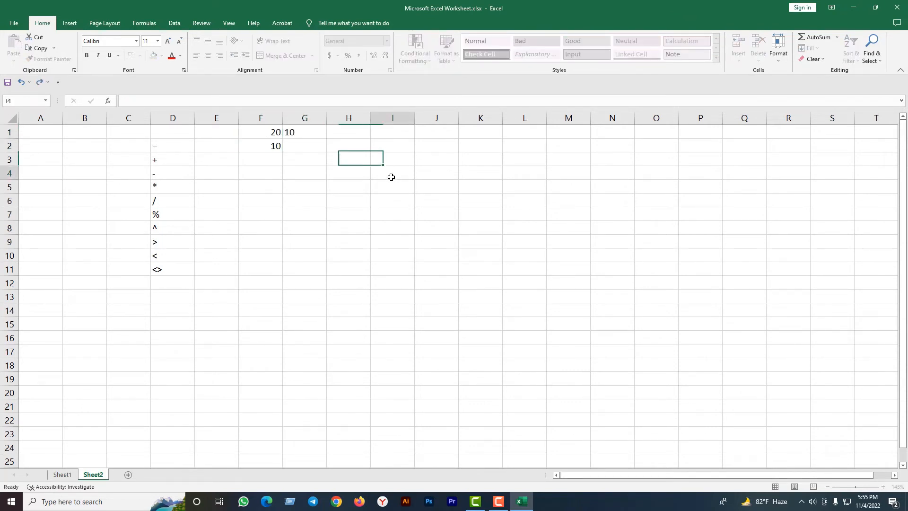
Step: Multiply the two column numbers in cell F3 with the formula =PRODUCT(F1:F2)
left_click(274, 161)
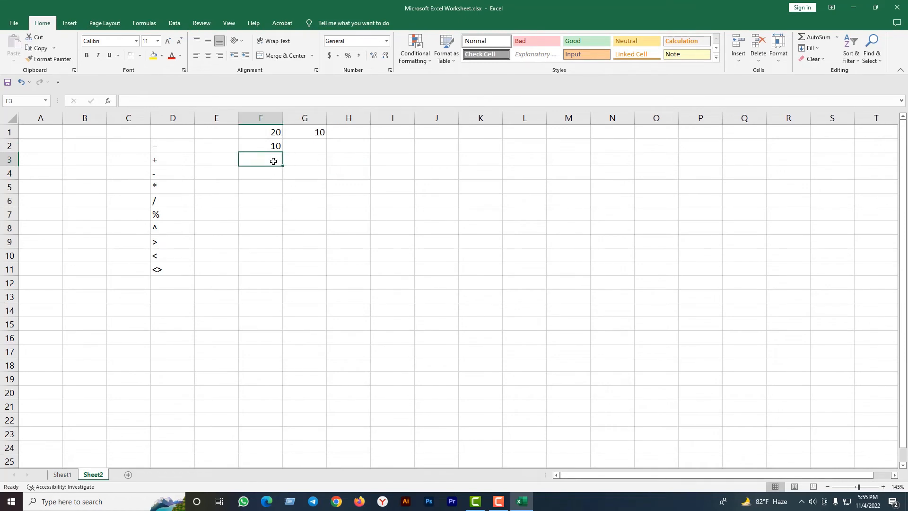
type("=")
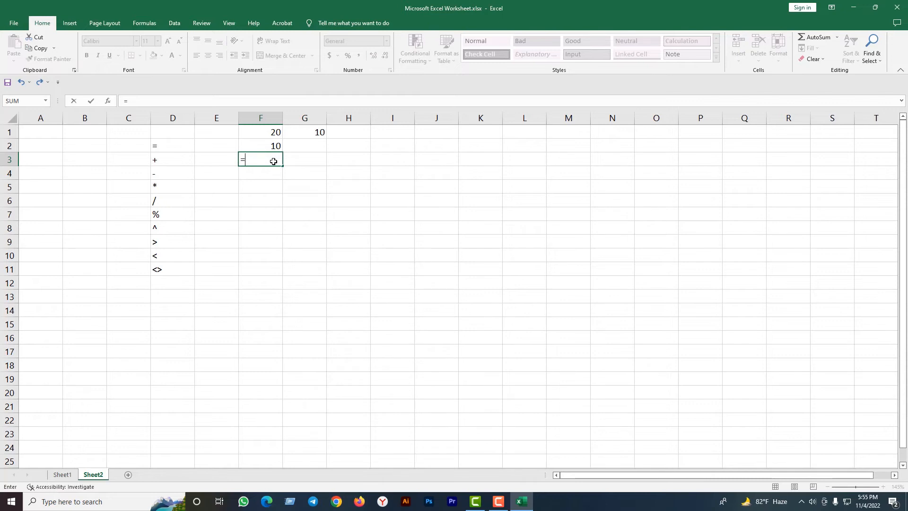
type("P")
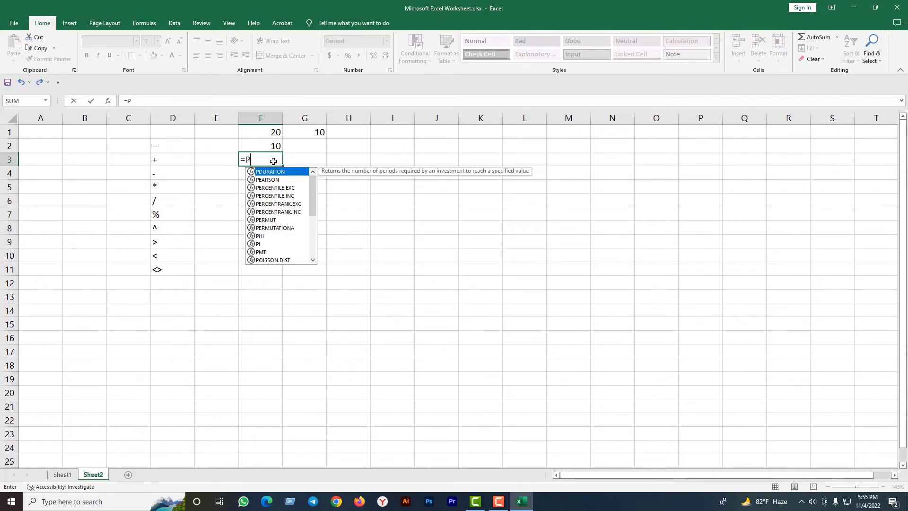
type("RODUCT(f")
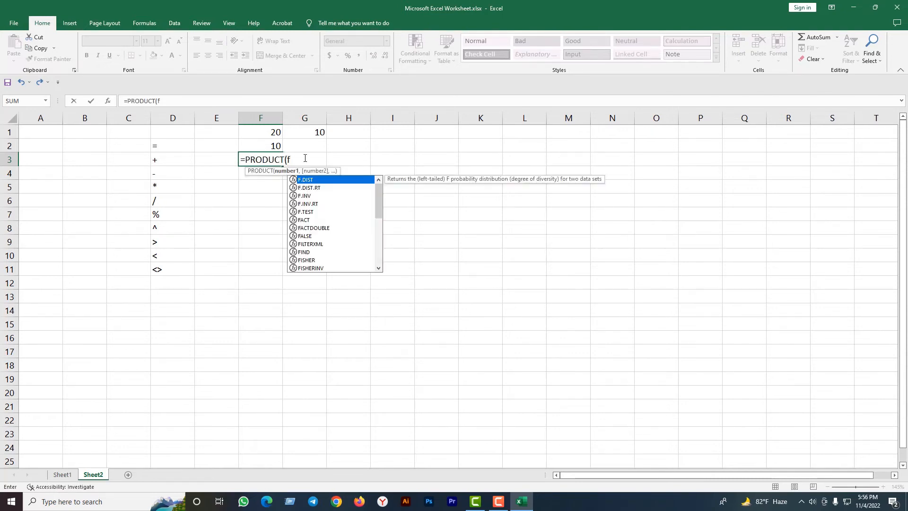
type("1:")
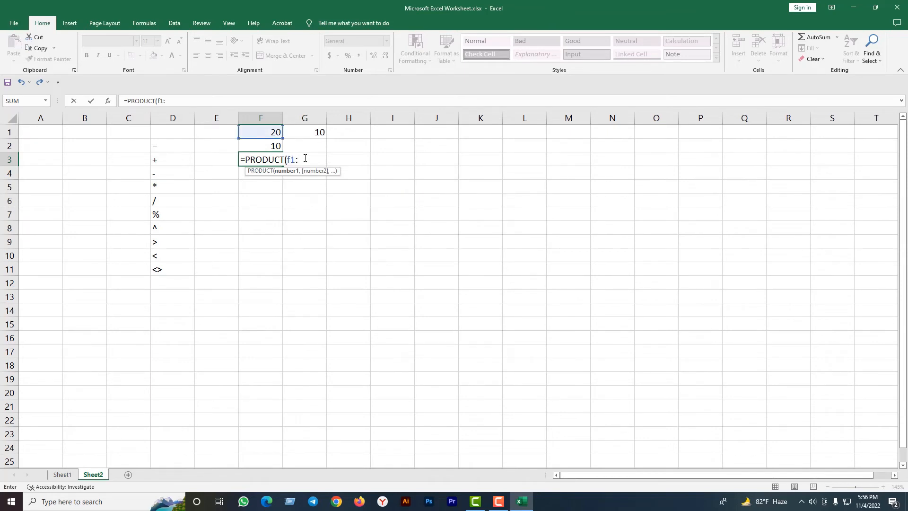
type("f2)")
key("Return")
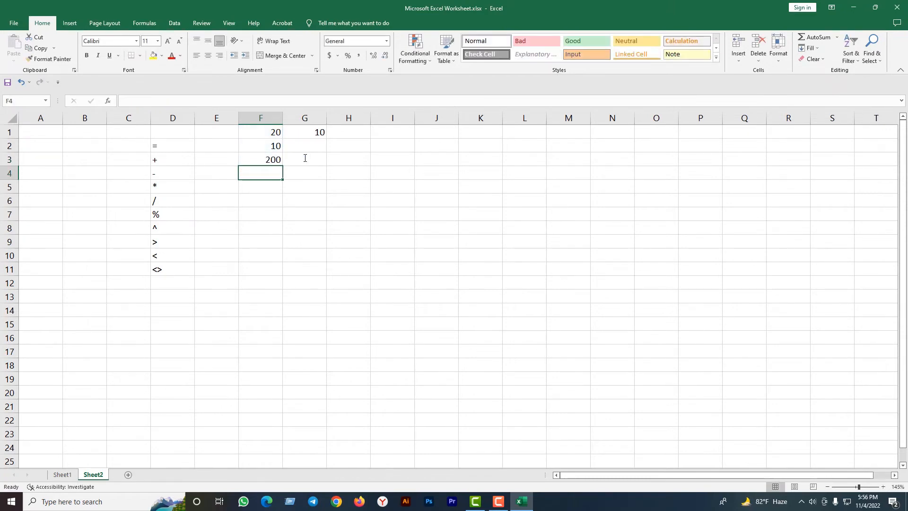
Step: Multiply the first-row numbers in cell H1 with the formula =F1*G1, picking both cells as references
left_click(357, 136)
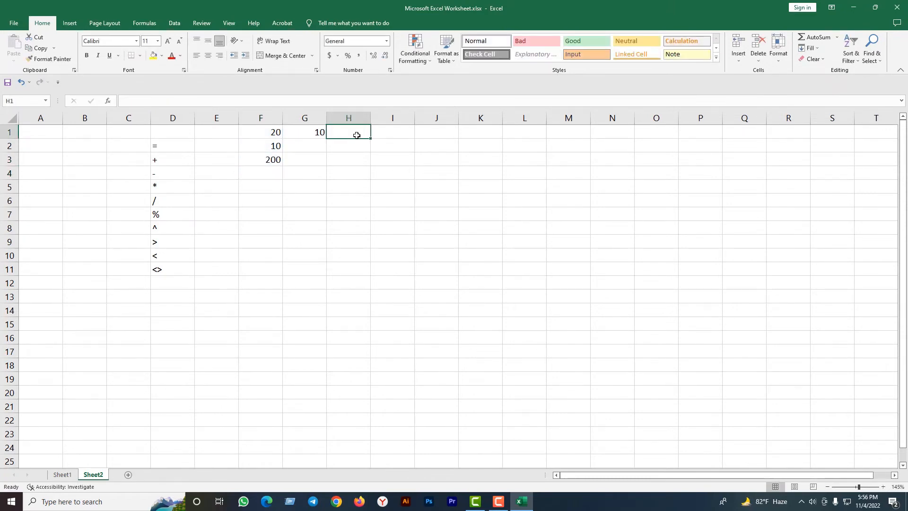
type("=")
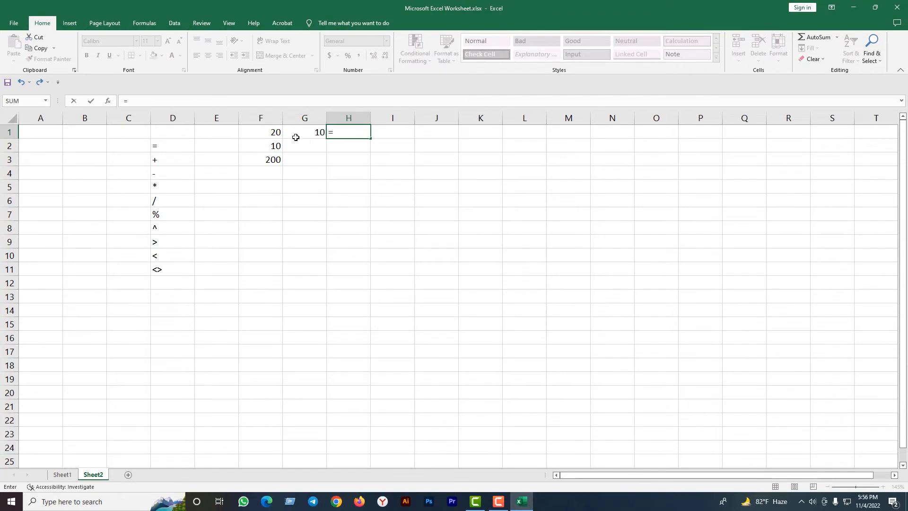
left_click(276, 132)
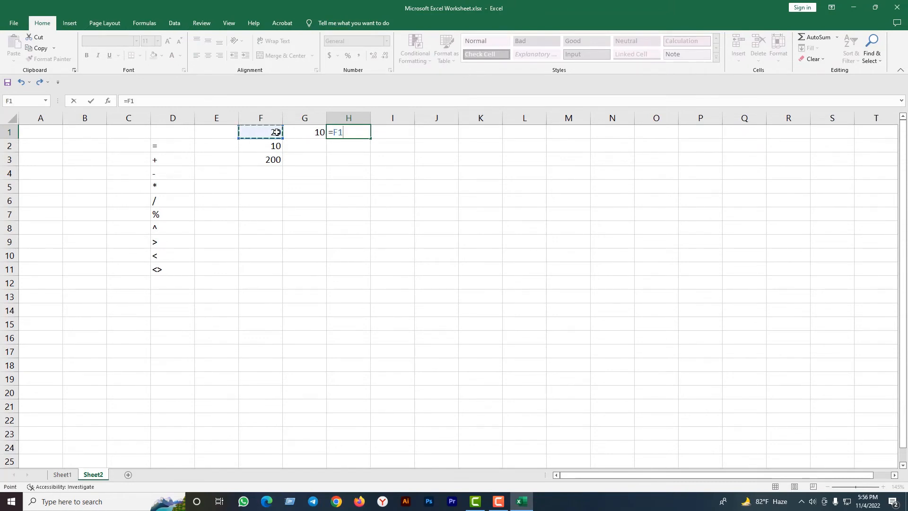
type("*")
left_click(306, 134)
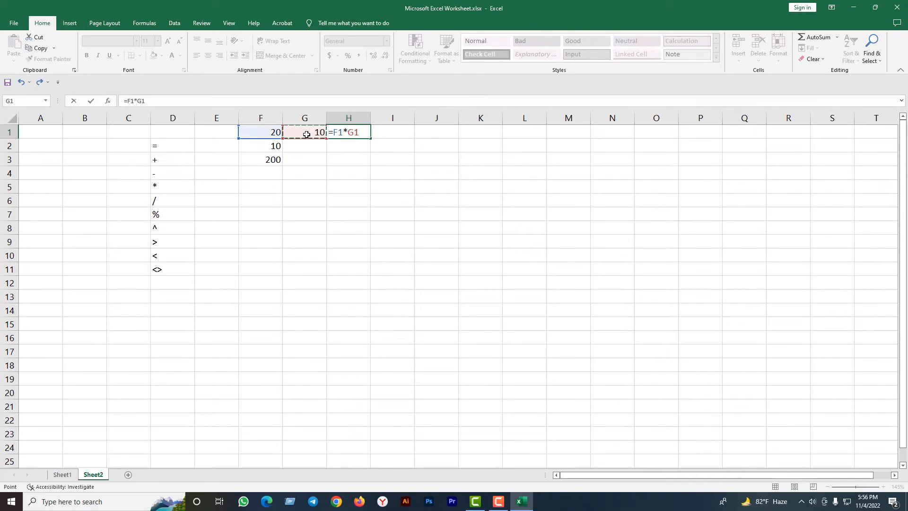
key("Return")
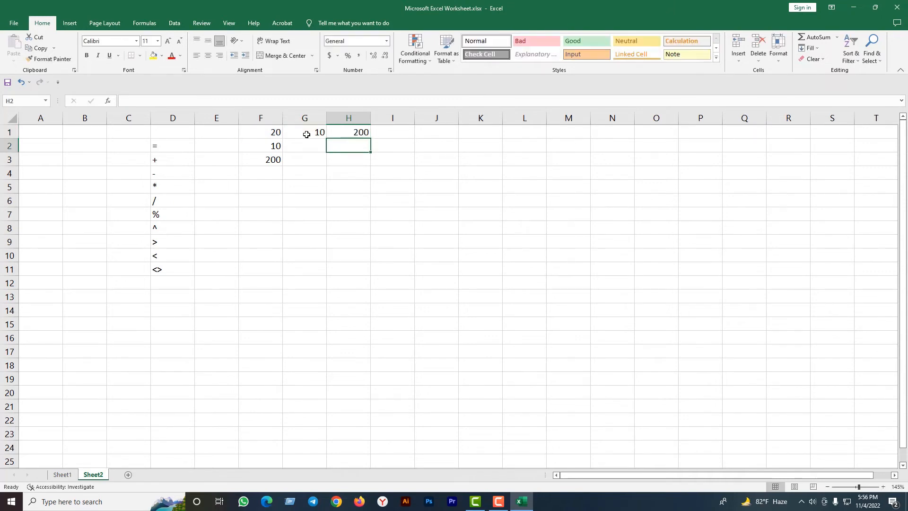
left_click(402, 195)
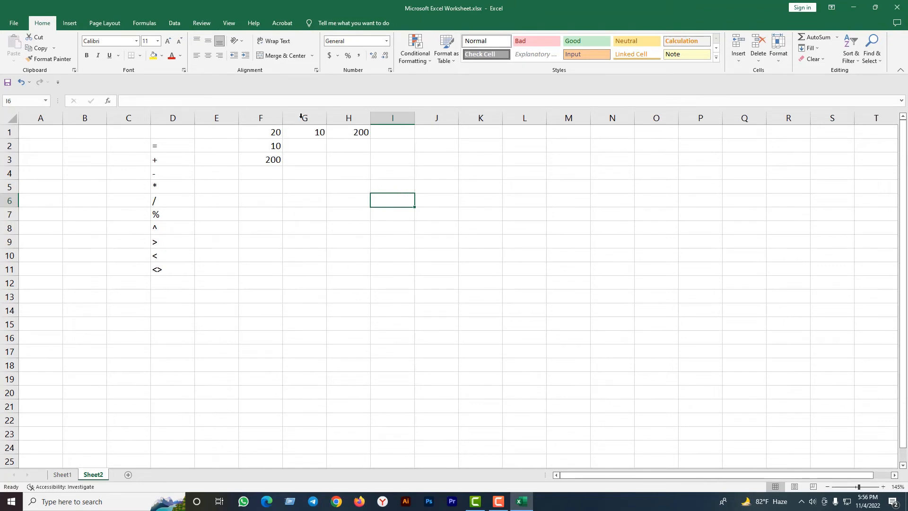
Step: Clear the multiplication formulas from cells F3 and H1
left_click(273, 161)
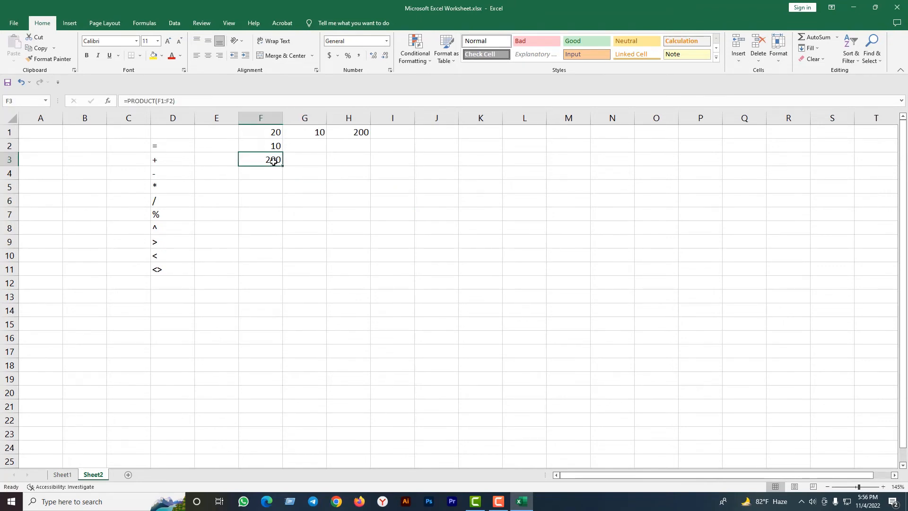
key("Delete")
left_click(343, 213)
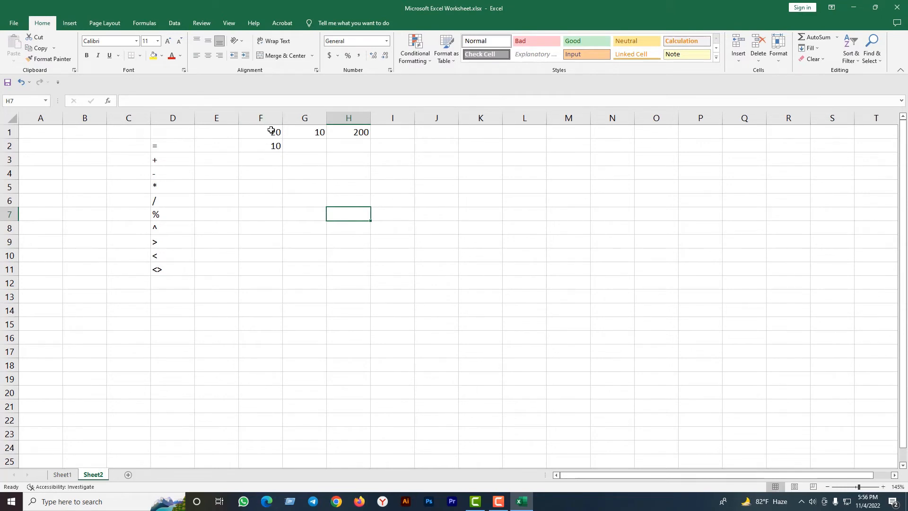
left_click(362, 133)
key("F2")
key("BackSpace")
key("BackSpace")
key("BackSpace")
key("BackSpace")
key("BackSpace")
key("BackSpace")
left_click(417, 173)
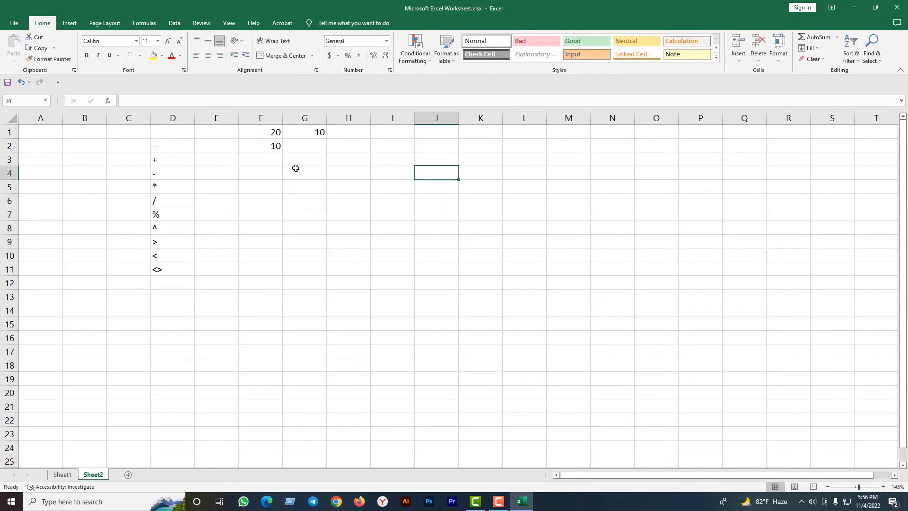
Step: Divide the two column numbers in cell F3 with the formula =F1/F2, picking both cells as references
left_click(271, 159)
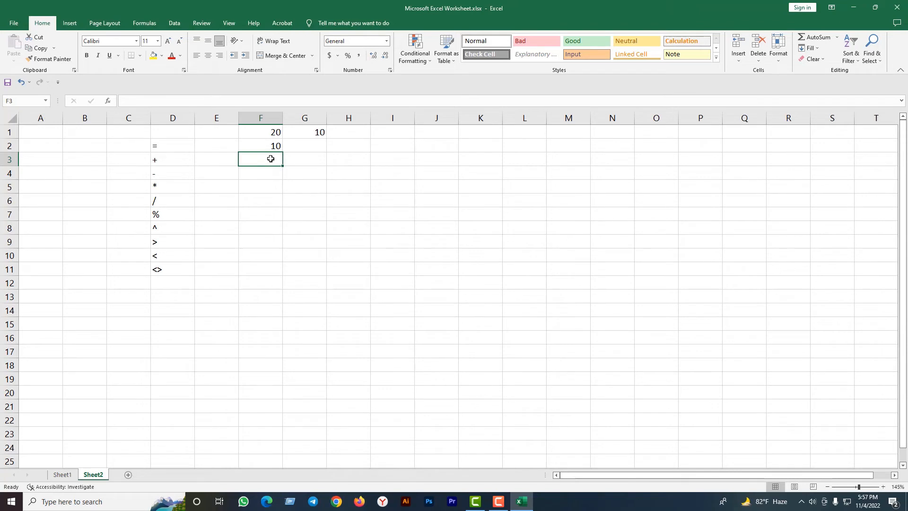
type("=")
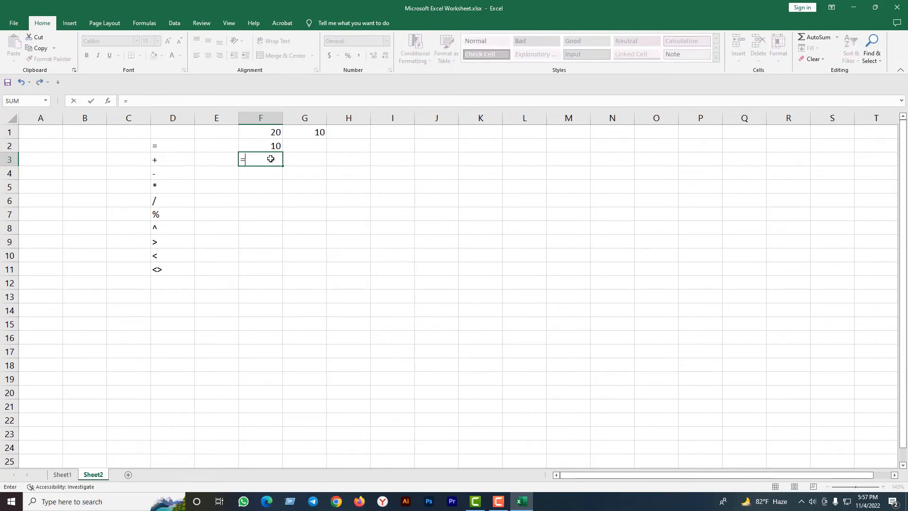
left_click(269, 134)
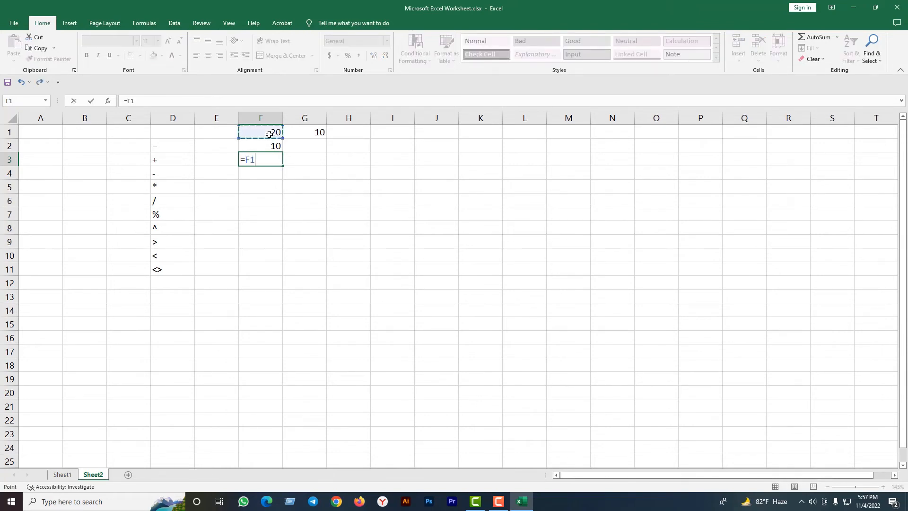
type("/")
left_click(266, 146)
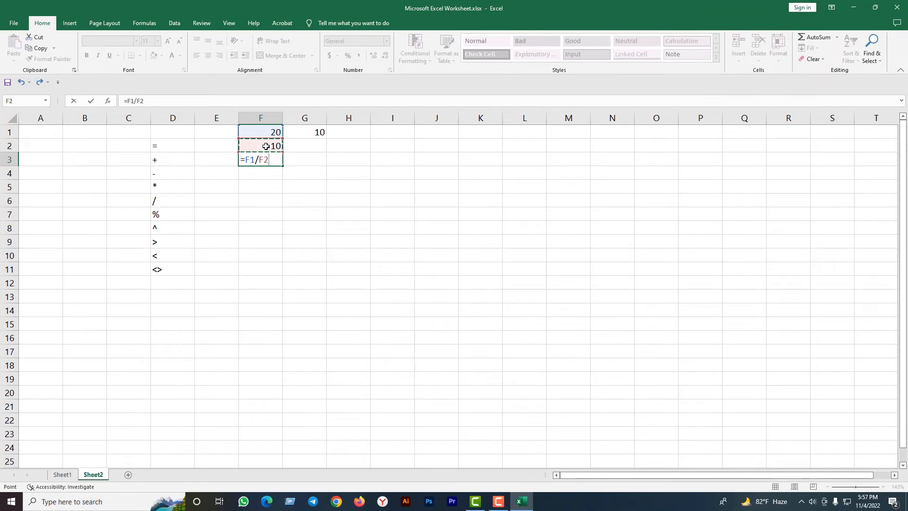
key("Return")
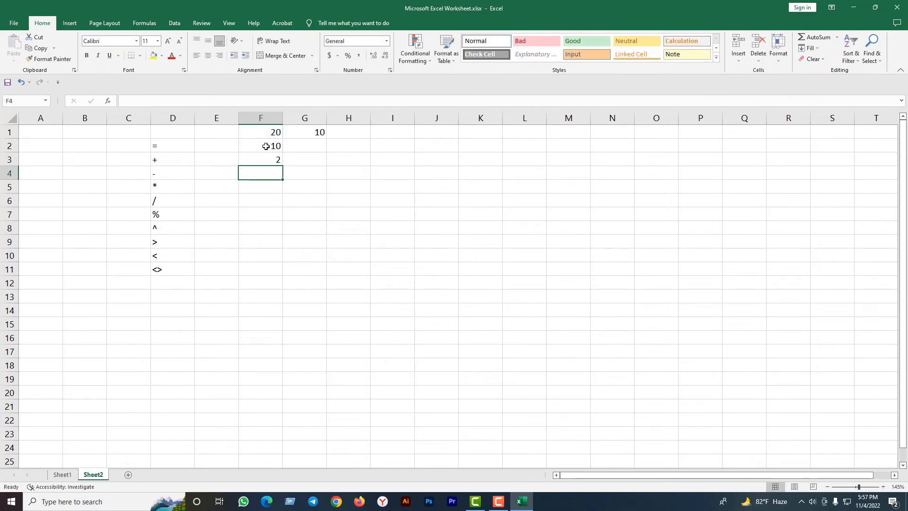
left_click(270, 163)
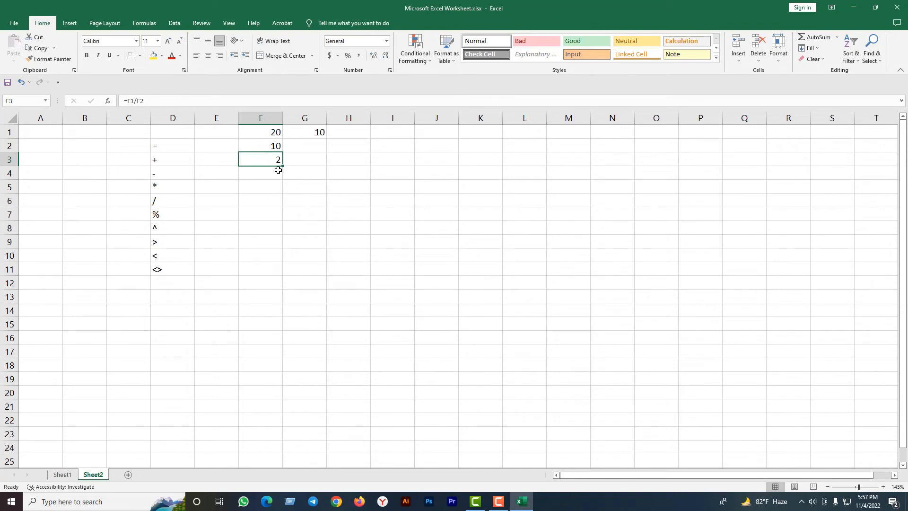
Step: Divide the first-row numbers in cell H1 with the formula =F1/G1, picking both cells as references
left_click(343, 136)
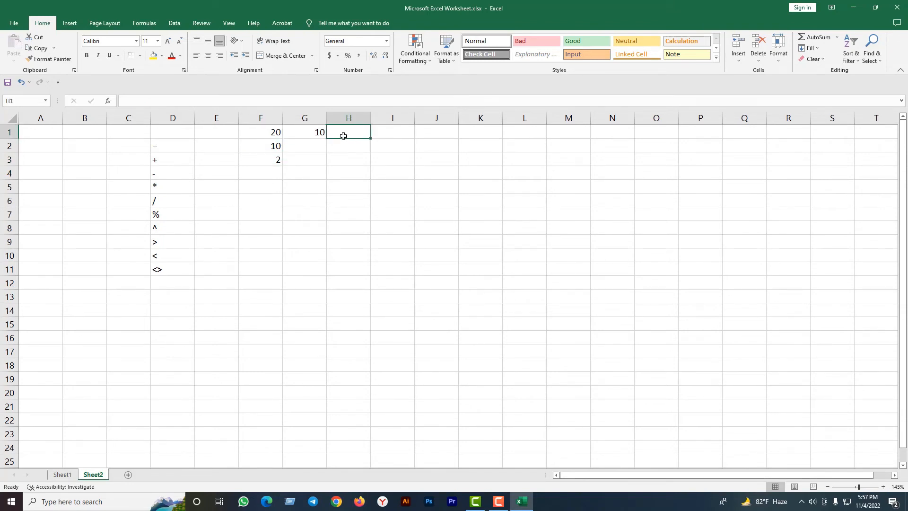
type("=")
left_click(274, 133)
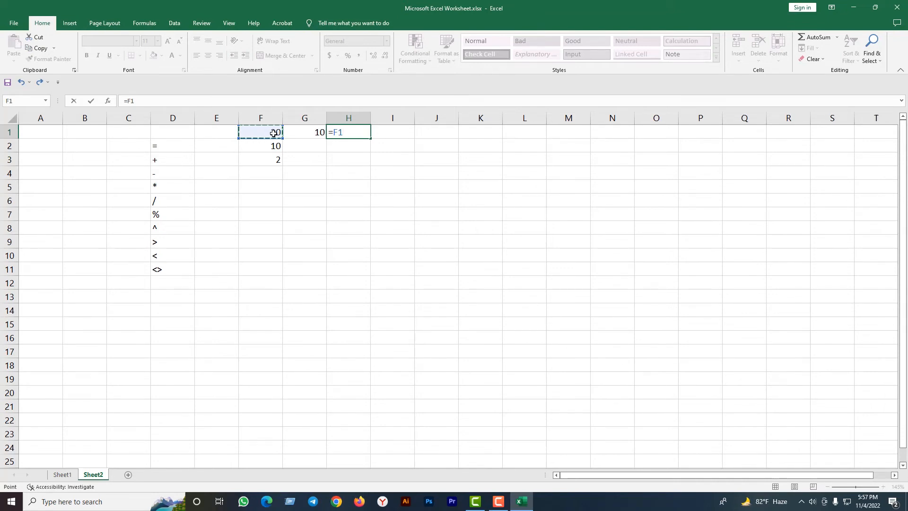
type("/")
left_click(306, 133)
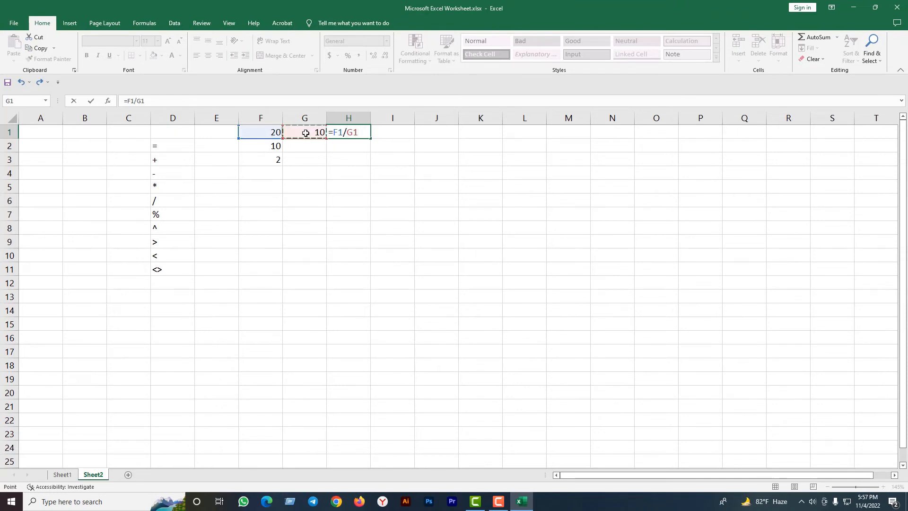
key("Return")
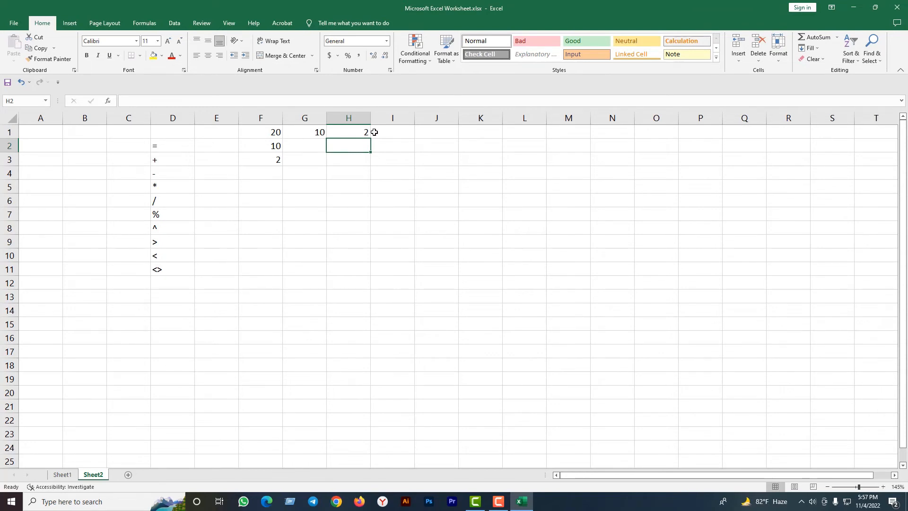
Step: Remove the division formulas from cells F3 and H1
left_click(354, 134)
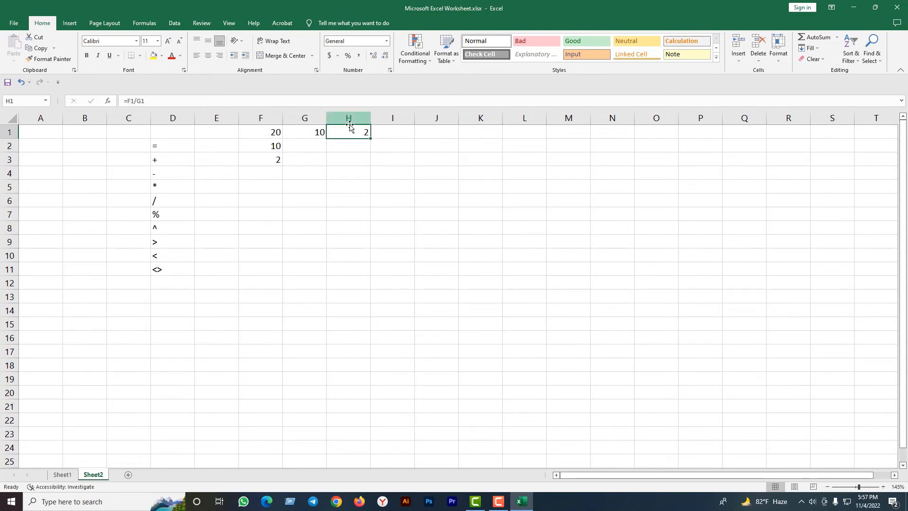
key("shift+Down")
key("shift+Down")
key("shift+Down")
key("shift+Down")
key("shift+Down")
key("shift+Down")
key("shift+Down")
key("shift+Down")
key("shift+Down")
key("shift+Down")
key("shift+Down")
key("shift+Down")
key("shift+Down")
key("shift+Down")
key("shift+Down")
key("shift+Down")
key("shift+Down")
key("shift+Down")
key("ctrl+z")
key("ctrl+z")
key("ctrl+z")
key("ctrl+z")
key("ctrl+z")
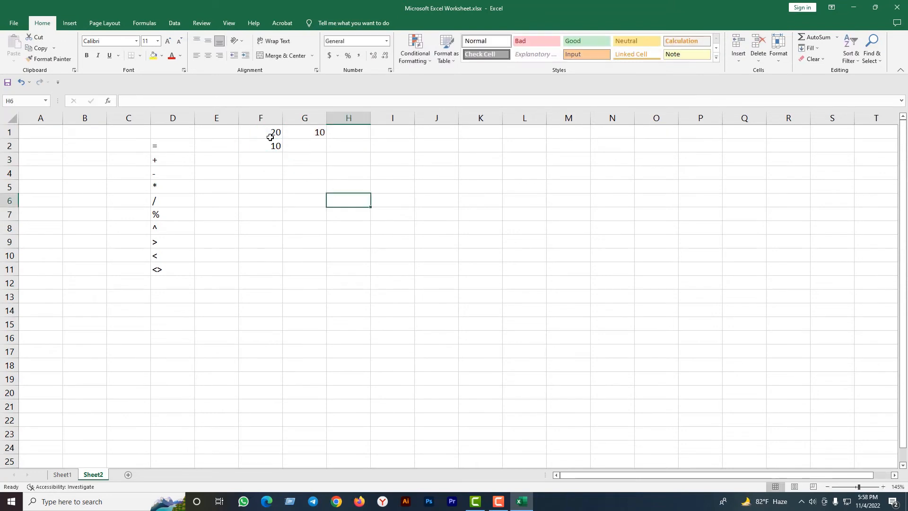
Step: Set cell F1 to 1000 and calculate F2 percent of it in cell F3 with the formula =F1*F2%
left_click(262, 131)
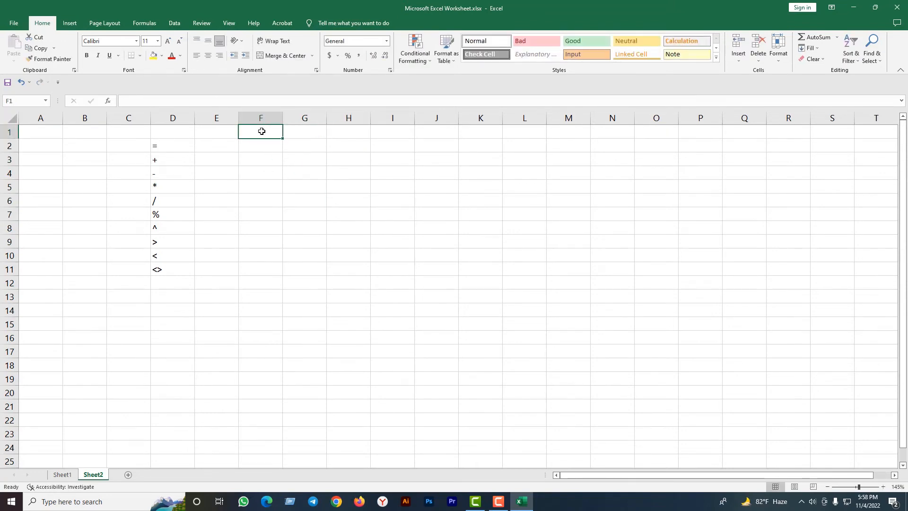
type("1000")
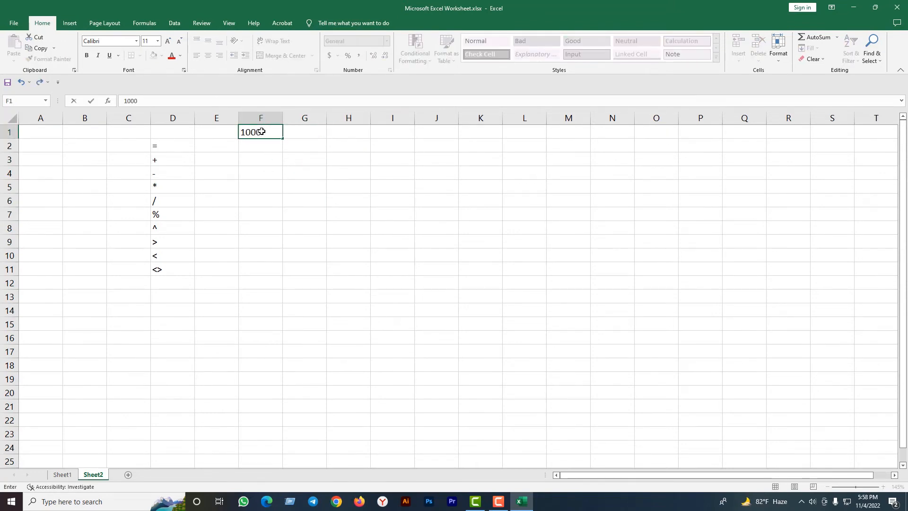
left_click(265, 162)
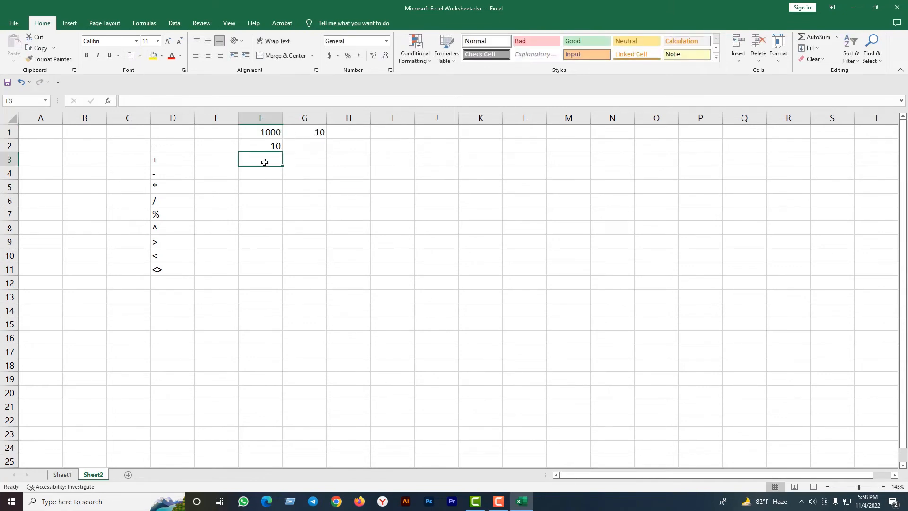
type("=")
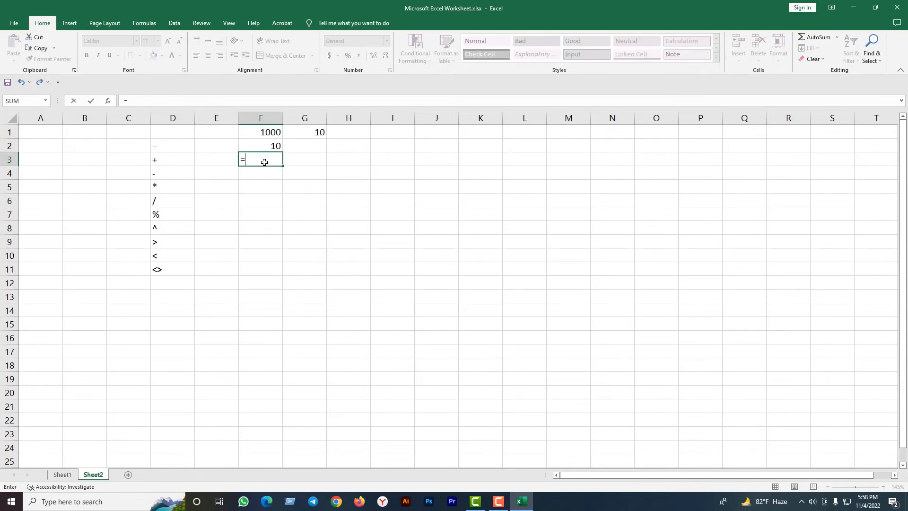
left_click(267, 135)
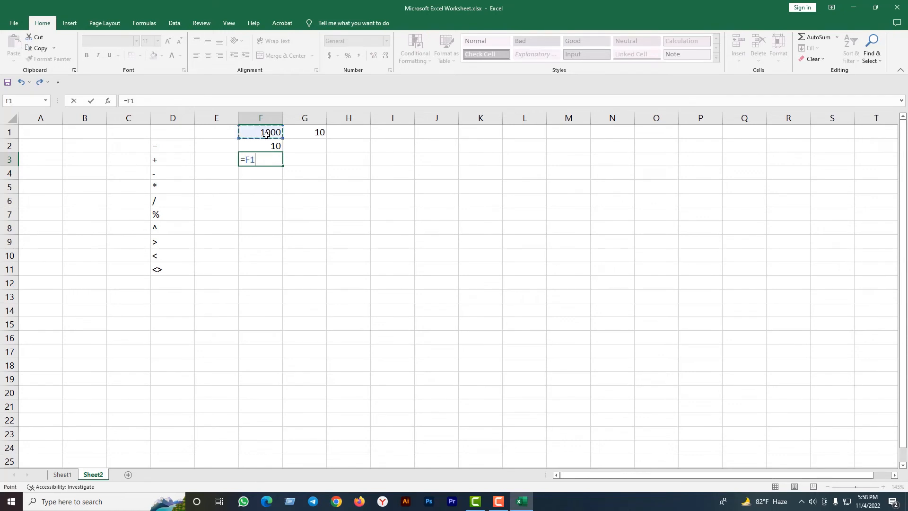
type("*")
left_click(269, 145)
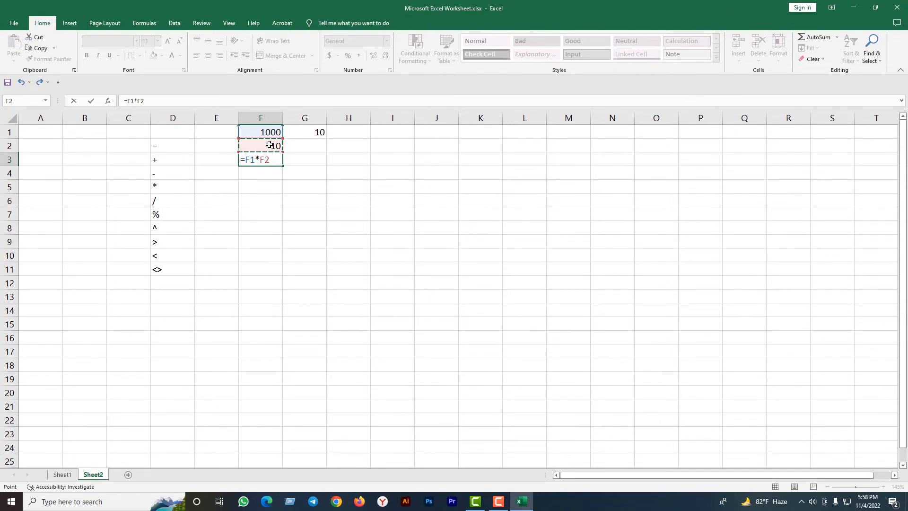
type("%")
key("Return")
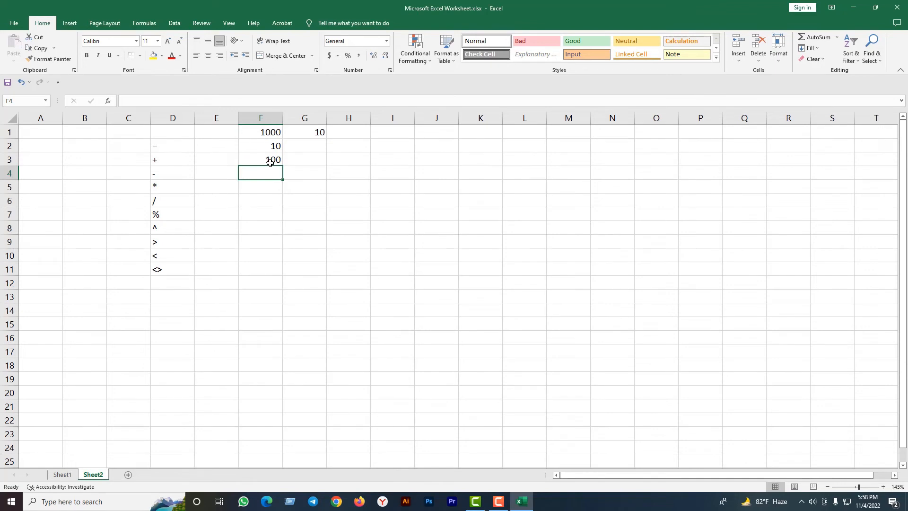
Step: Calculate the first-row percentage in cell H1 with the formula =F1*G1%, picking both cells as references
left_click(349, 132)
type("=")
left_click(271, 134)
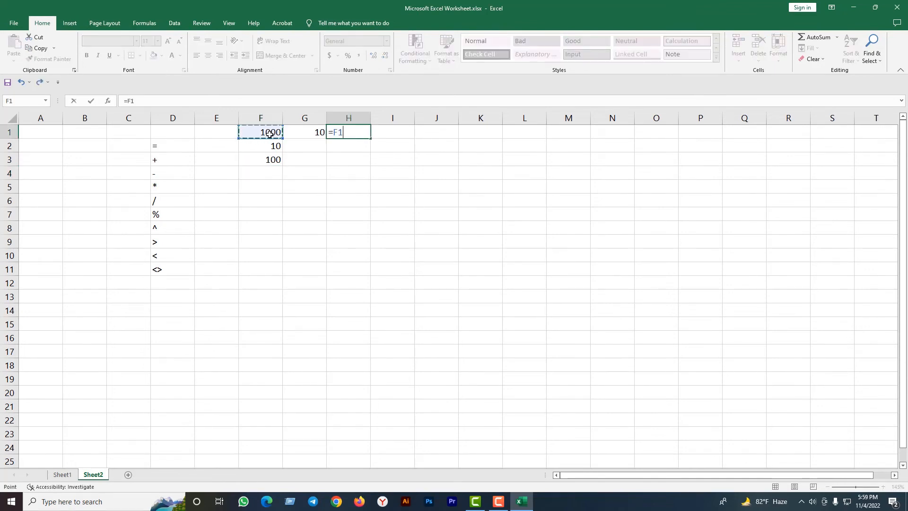
type("*")
left_click(303, 136)
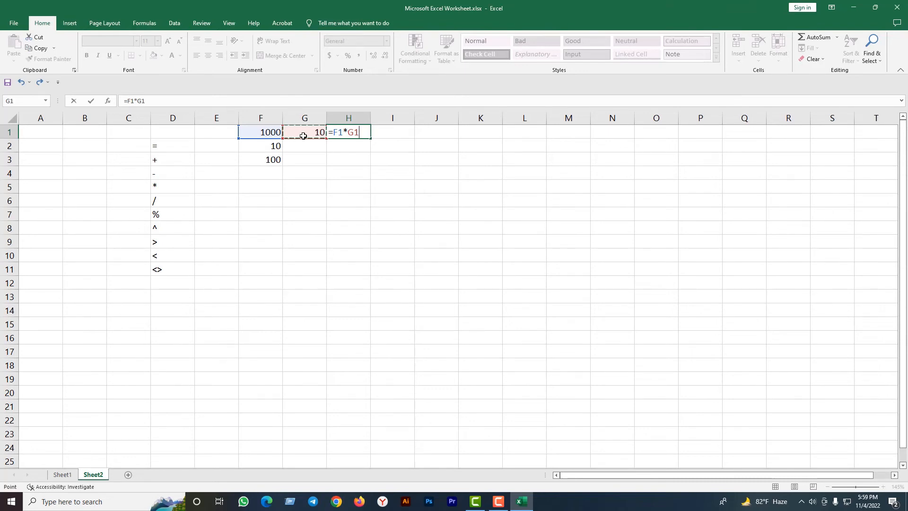
type("%")
key("Return")
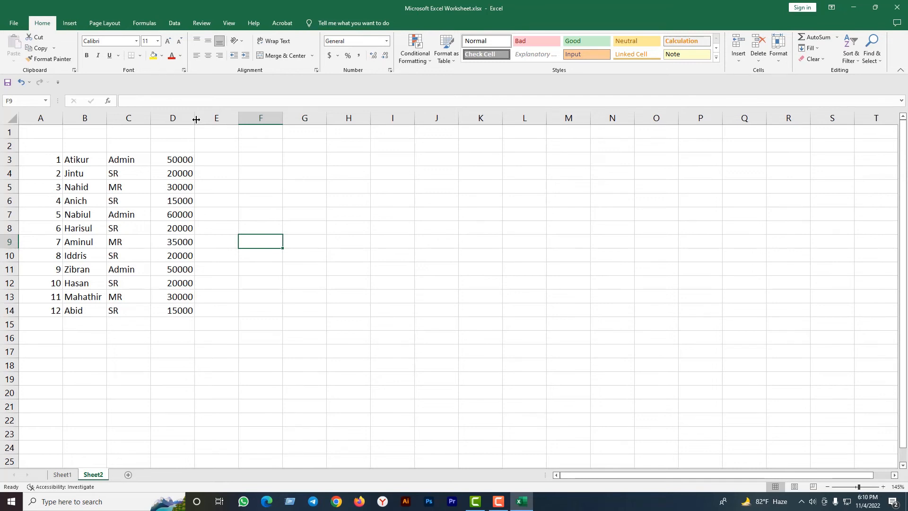
Step: Narrow column A of the employee table and fit columns C and D to their contents
left_click_drag(63, 118, 32, 117)
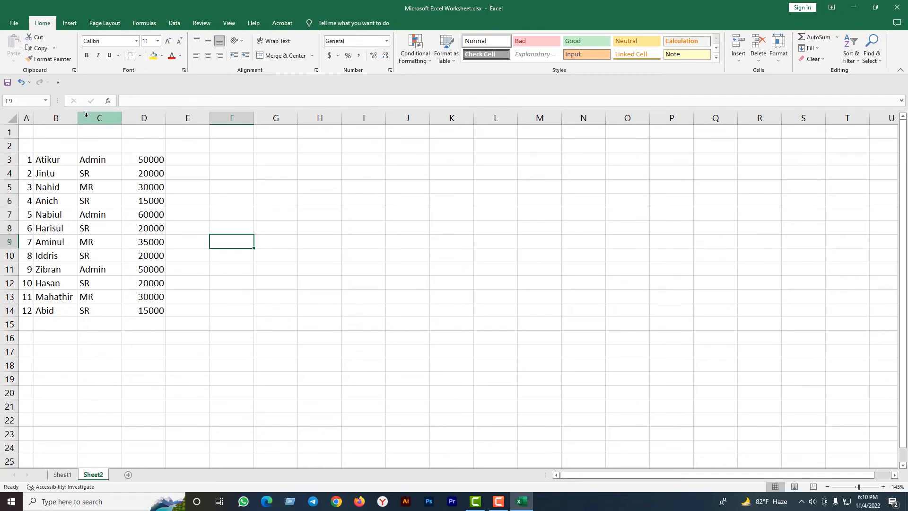
double_click(122, 117)
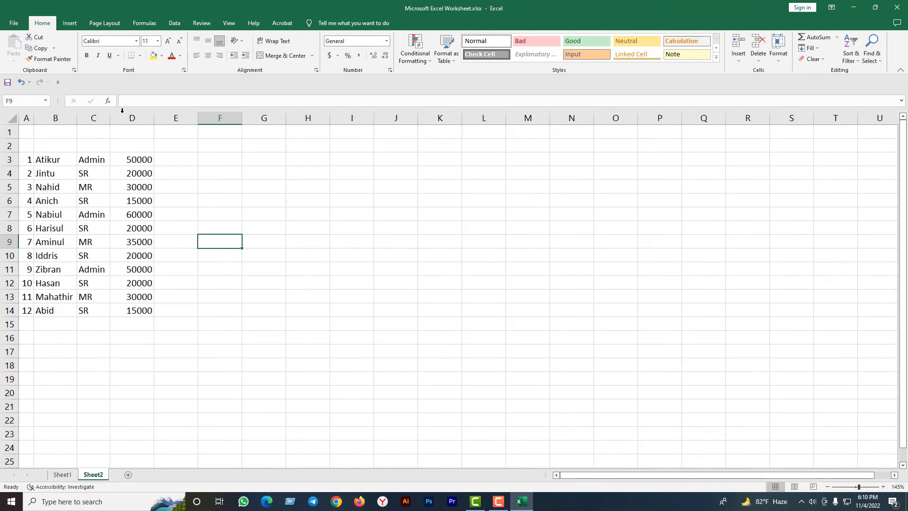
double_click(152, 118)
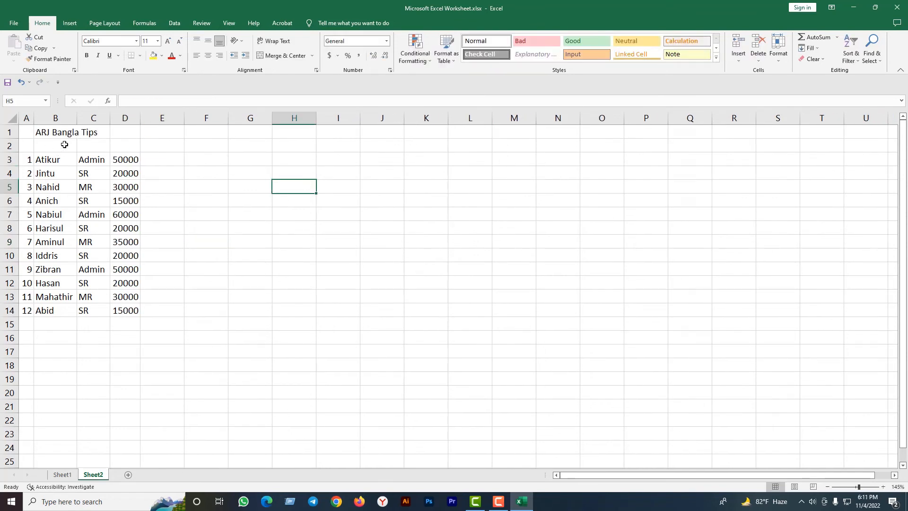
Step: Enter the column headings S, N, D, BS and H in cells A2 to E2 of the employee table
left_click(28, 149)
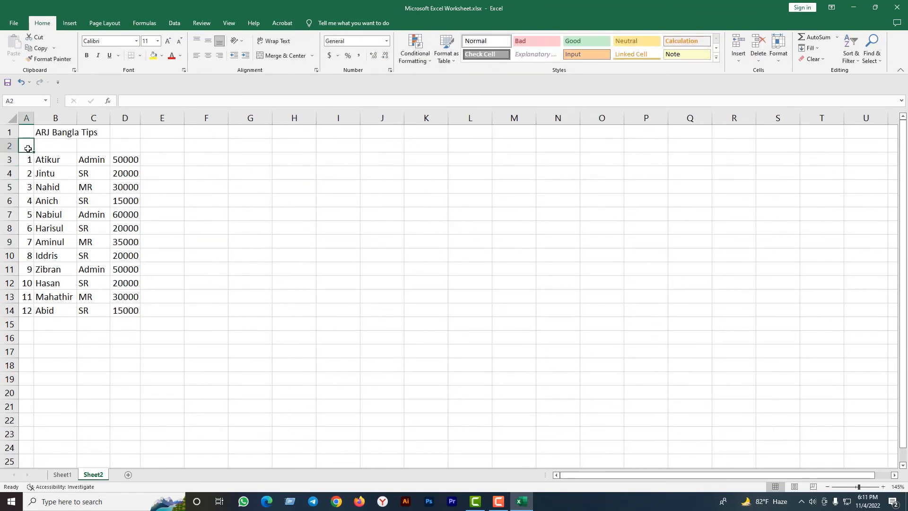
type("S")
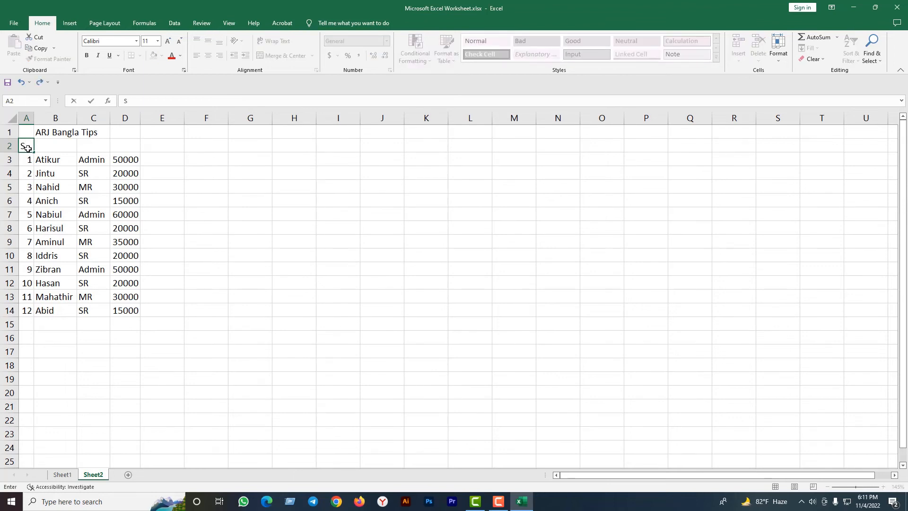
left_click(57, 146)
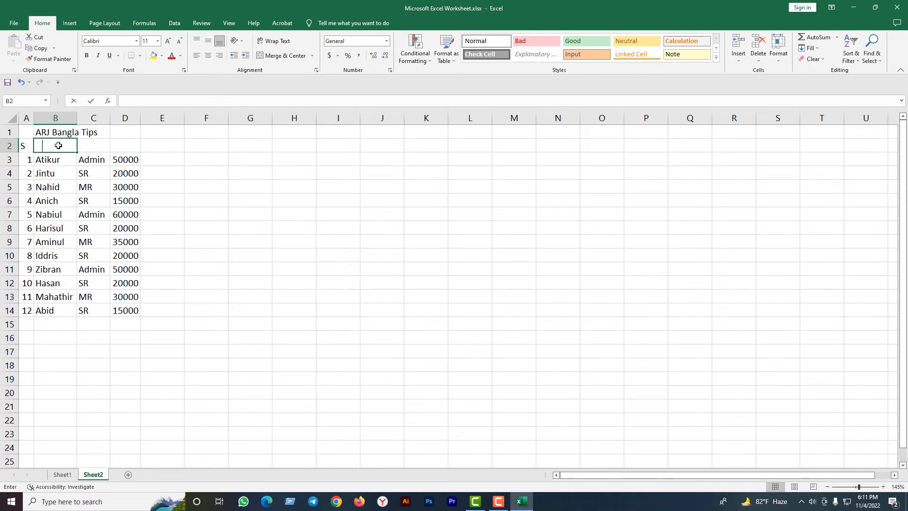
type("N")
left_click(88, 147)
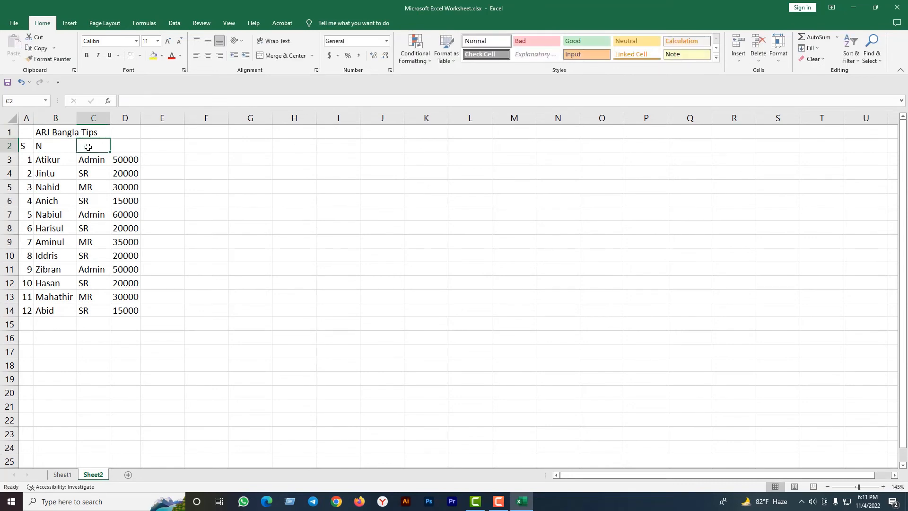
type("D")
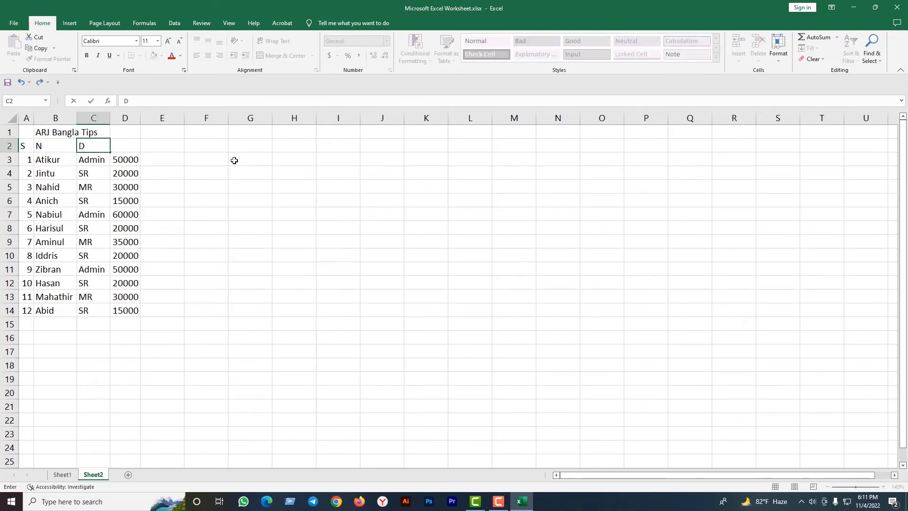
left_click(119, 144)
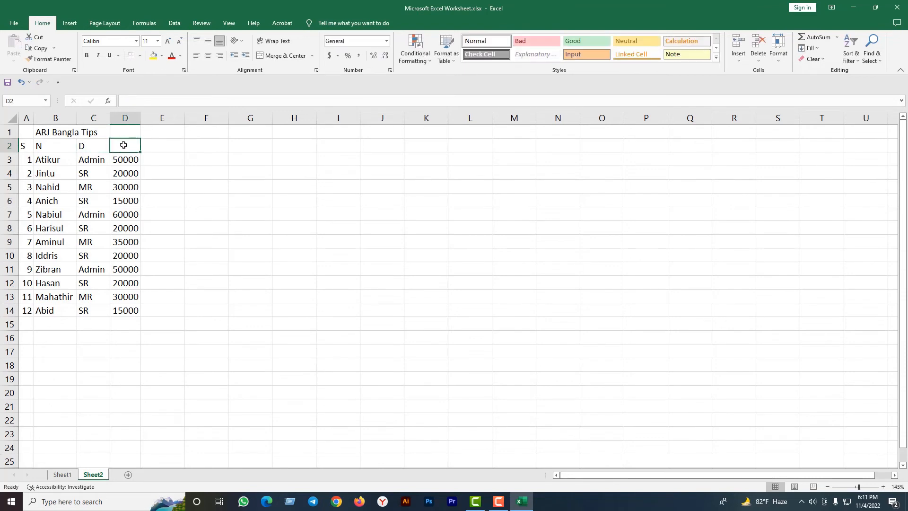
type("BA")
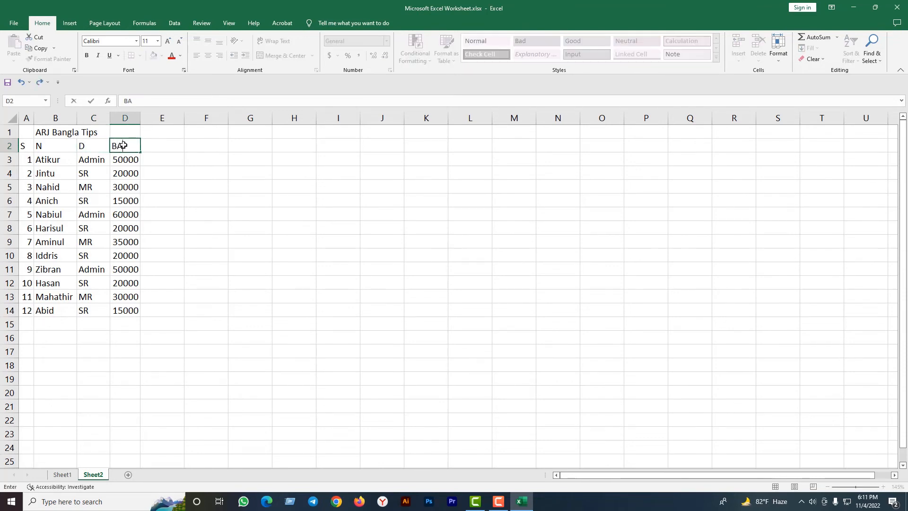
key("BackSpace")
type("S")
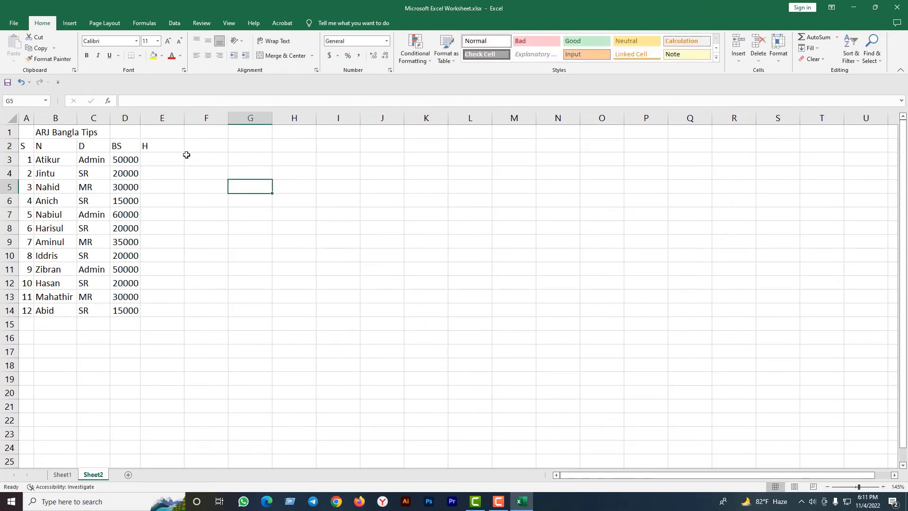
Step: Calculate 10% of the first employee's BS amount in cell E3 with the formula =D3*10%
left_click(159, 156)
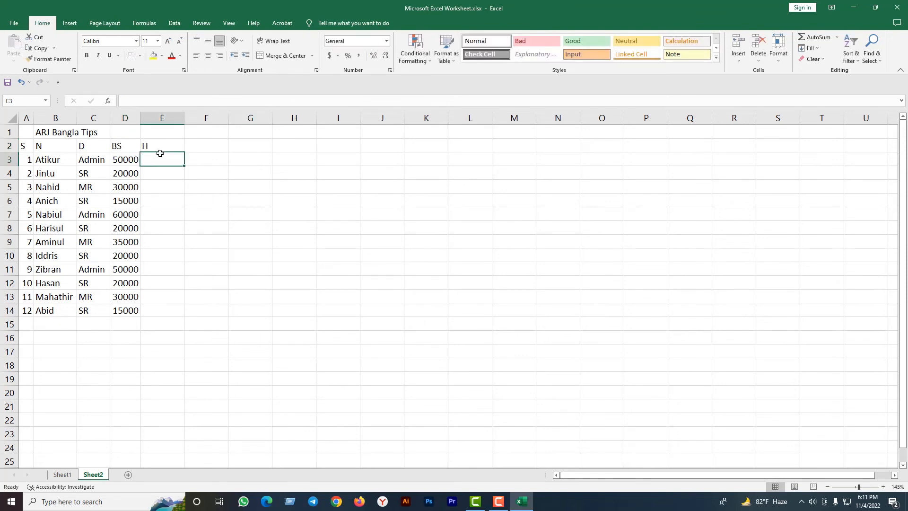
type("=")
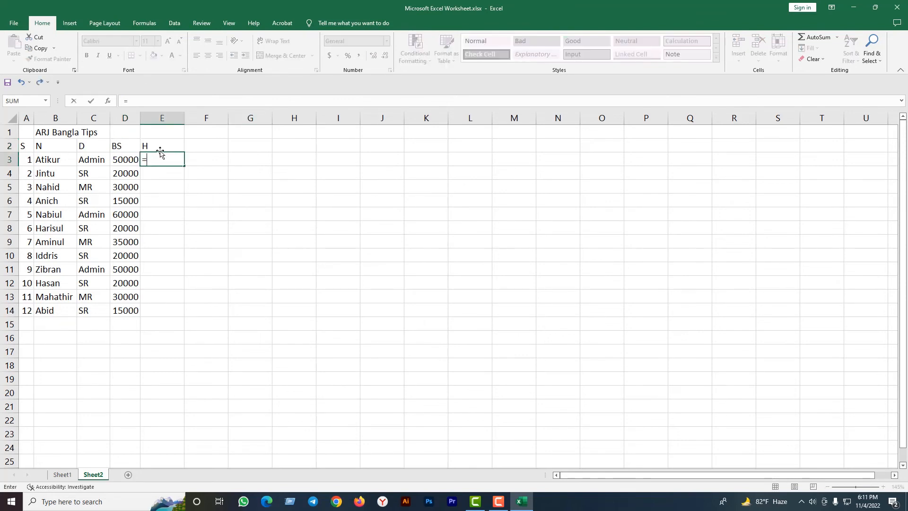
left_click(131, 161)
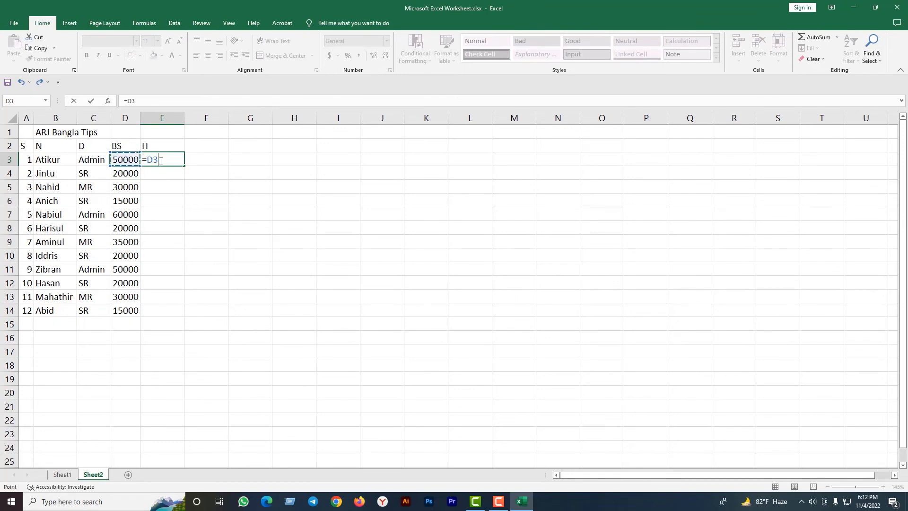
type("*10%")
key("Return")
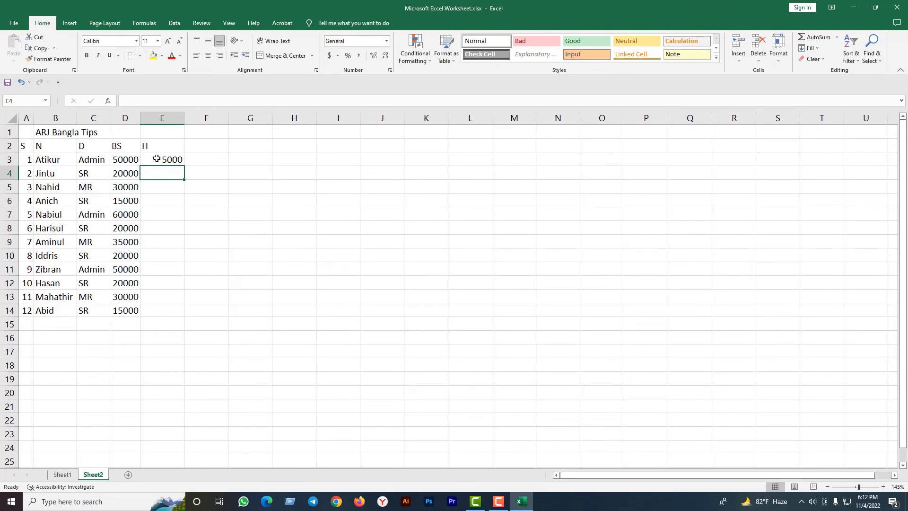
Step: AutoFill the 10% formula from cell E3 down to E14 for all employees
left_click(156, 159)
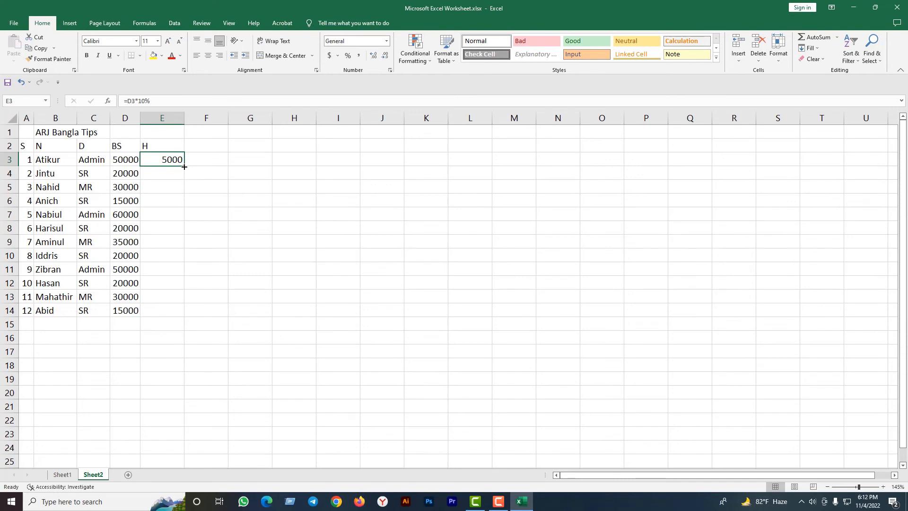
left_click_drag(184, 166, 202, 311)
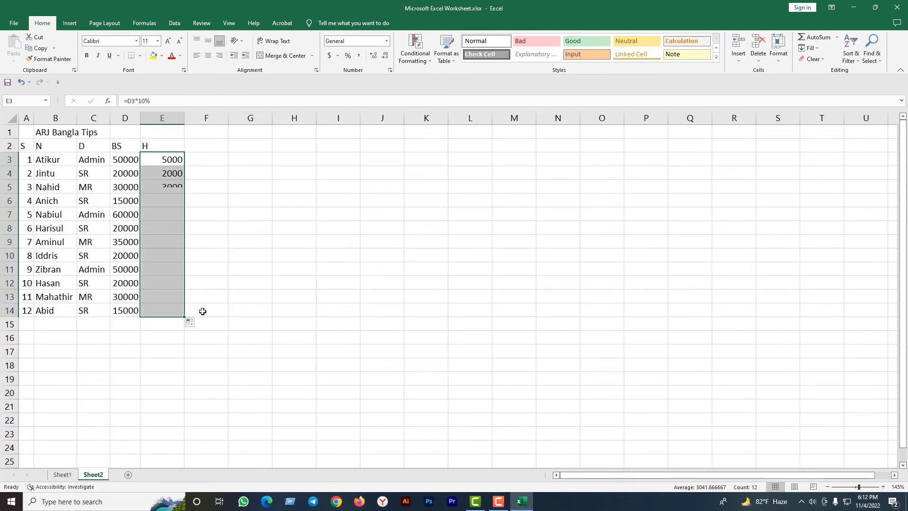
left_click(251, 277)
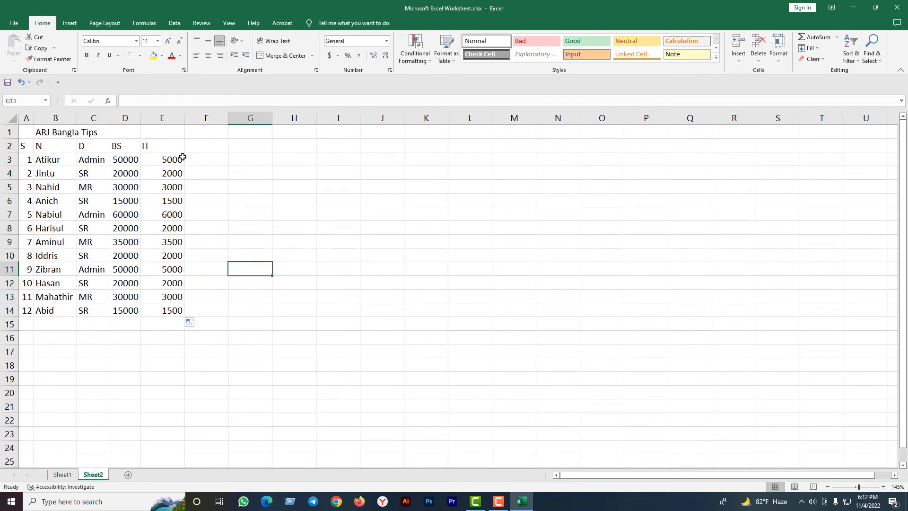
Step: Add the heading H in cell F2 and calculate 5% of the first employee's BS in F3 with =D3*5%
left_click(210, 149)
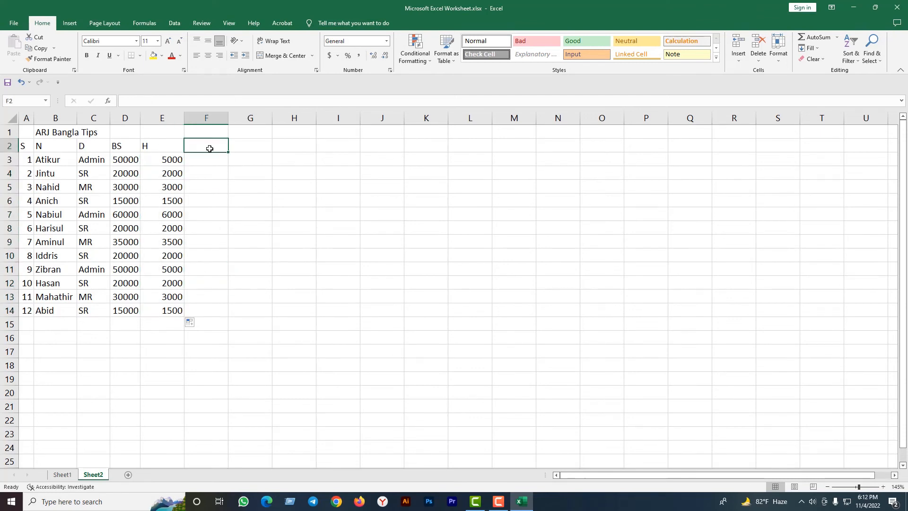
type("H")
left_click(211, 162)
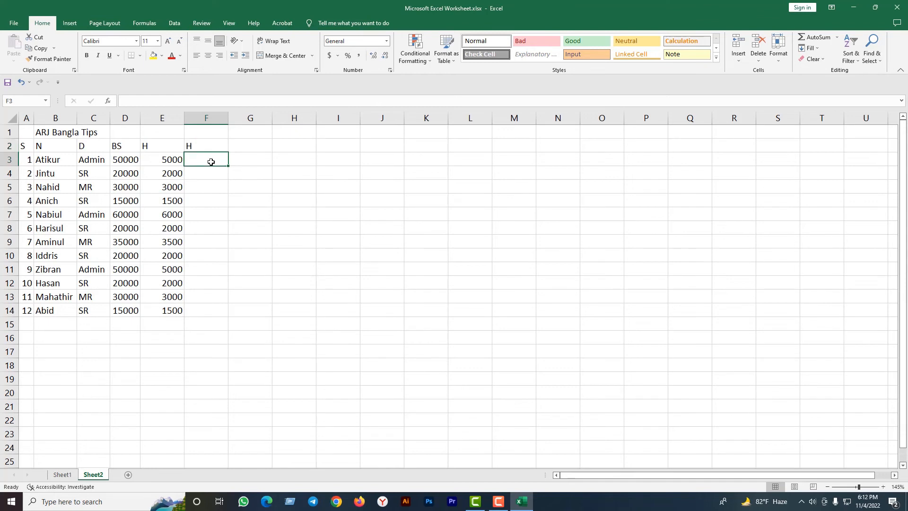
type("=")
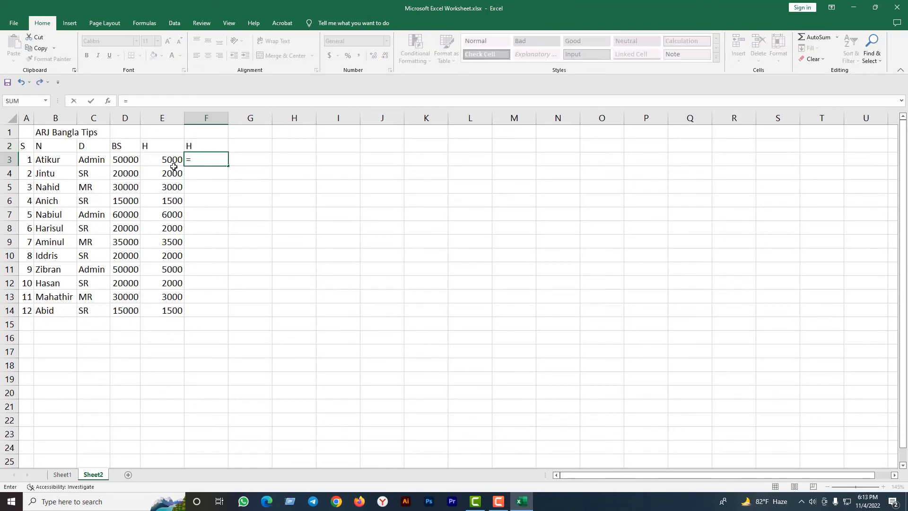
left_click(121, 159)
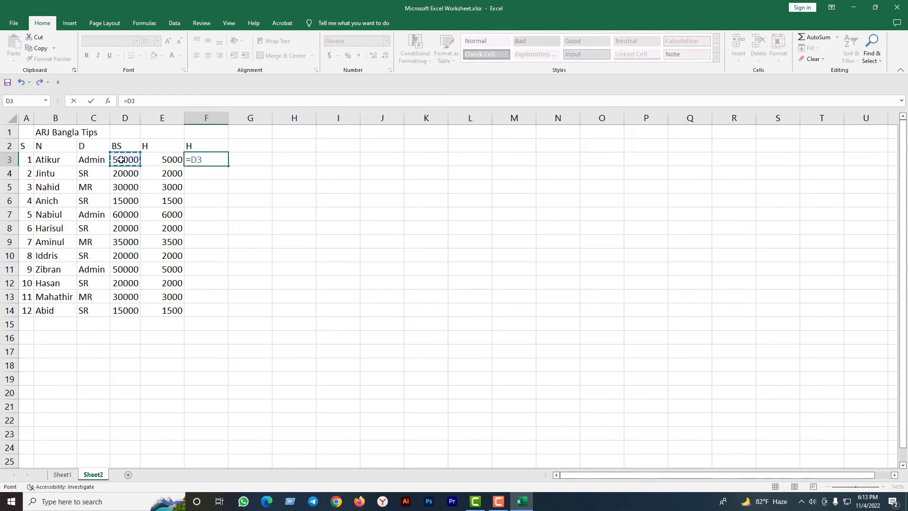
type("*5%")
key("Return")
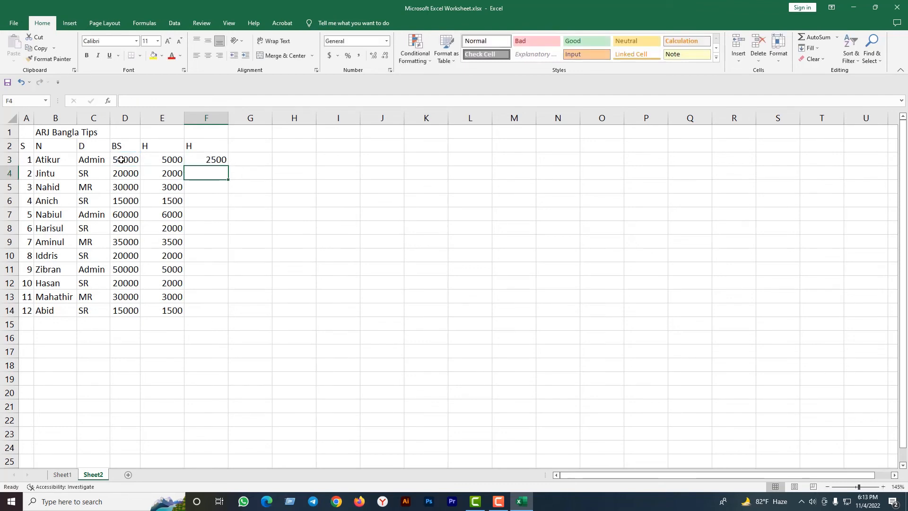
Step: AutoFill the 5% formula from cell F3 down to F14 for all employees
left_click(207, 162)
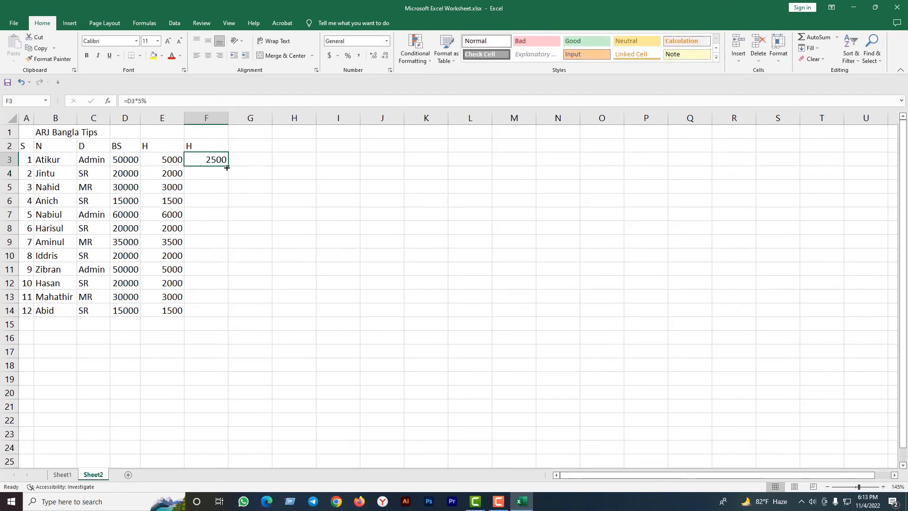
left_click_drag(229, 166, 233, 319)
left_click(281, 297)
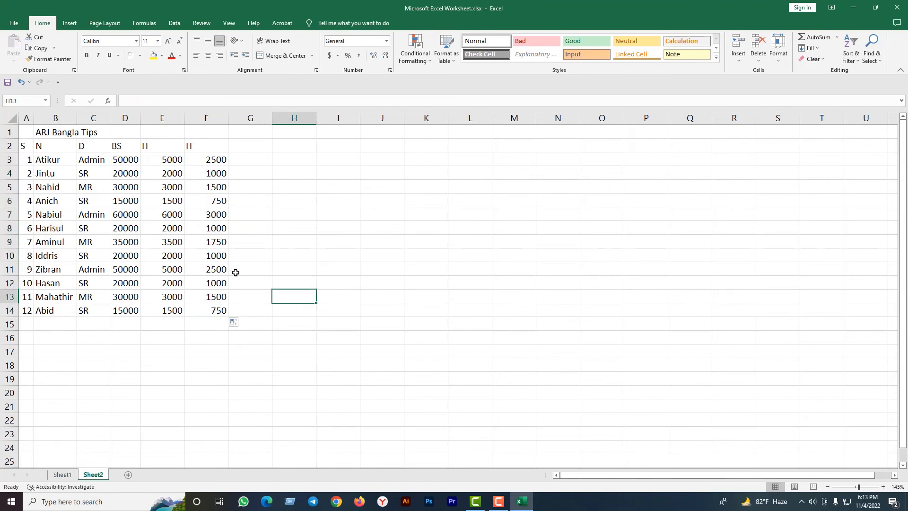
Step: Enter the column heading GS in cell G2 of the employee table
left_click(255, 164)
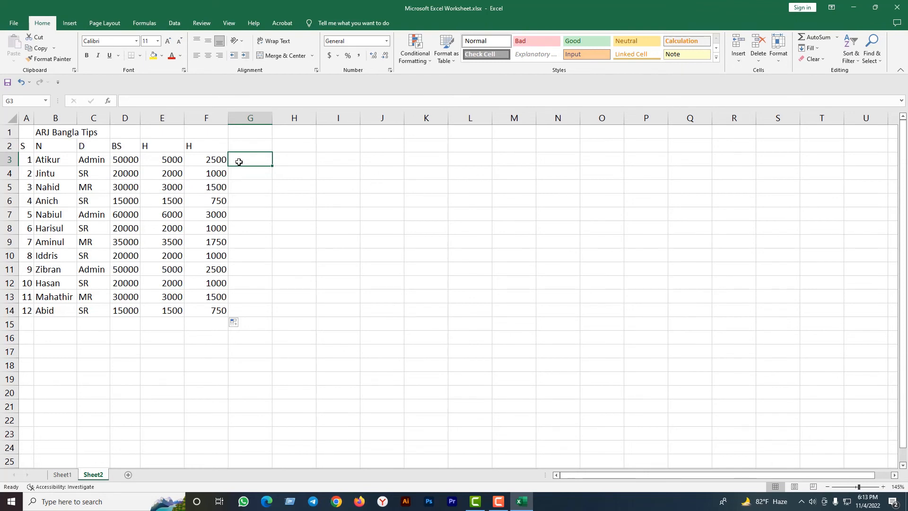
left_click(237, 146)
type("GS")
left_click(357, 171)
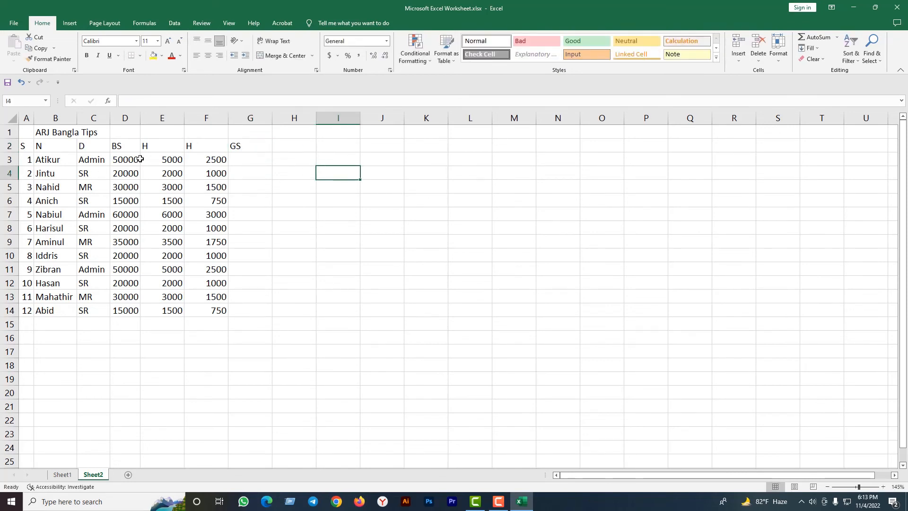
Step: Total the first employee's BS and both H amounts, cells D3 to F3, in cell G3 with AutoSum
left_click(247, 163)
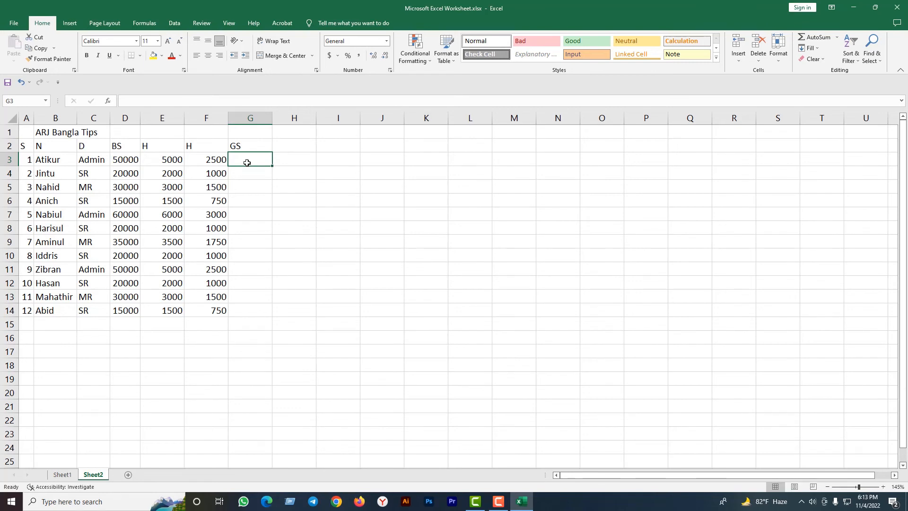
type("=")
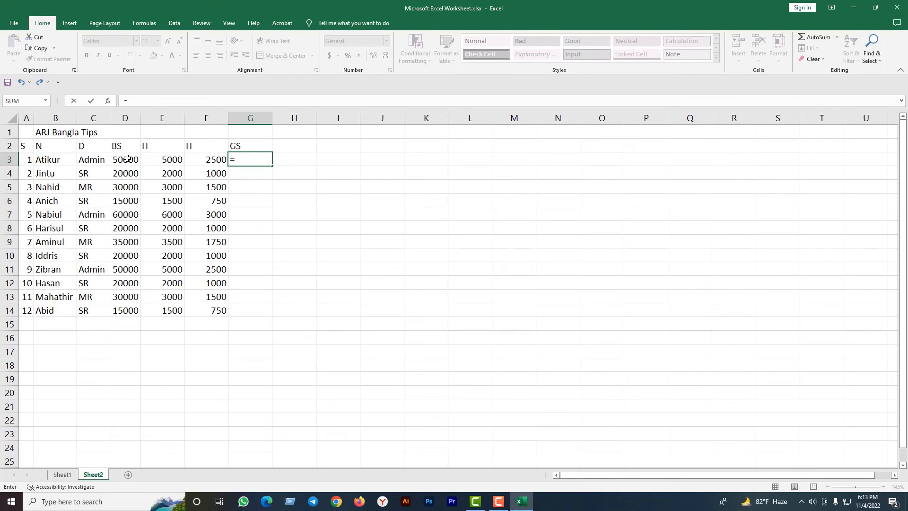
key("Escape")
left_click_drag(127, 159, 216, 160)
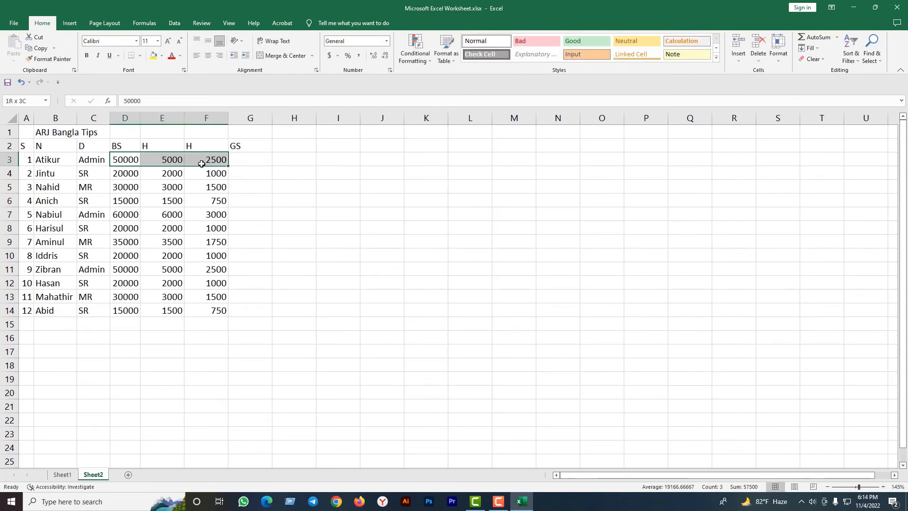
left_click(812, 38)
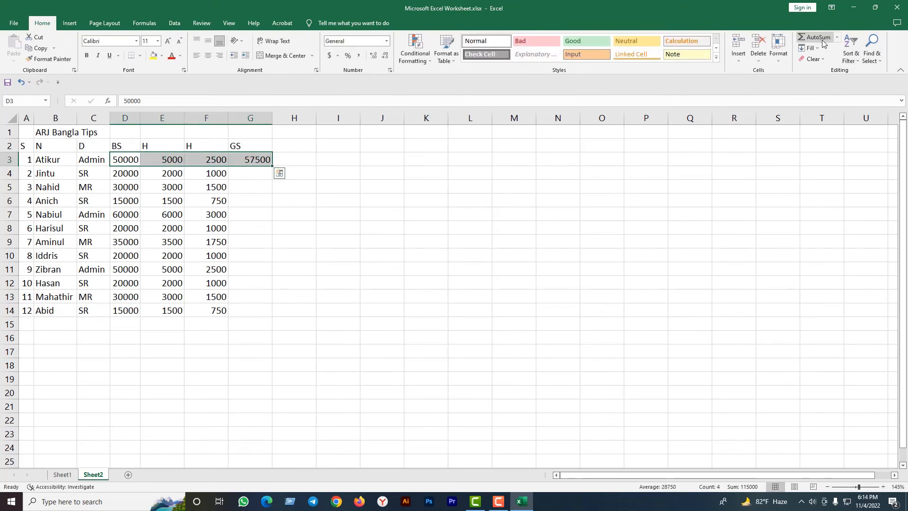
left_click(501, 199)
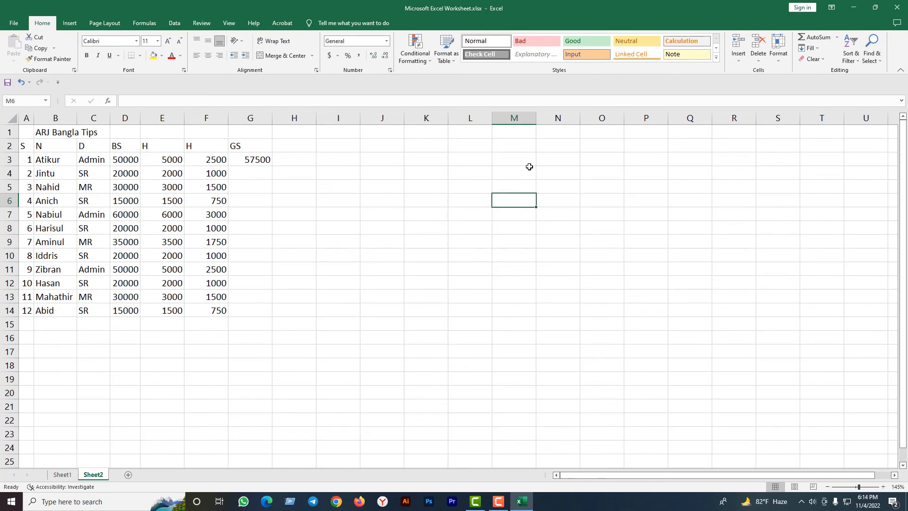
Step: AutoFill the GS formula =D3+E3+F3 from cell G3 down to G14 for all employees
left_click(243, 171)
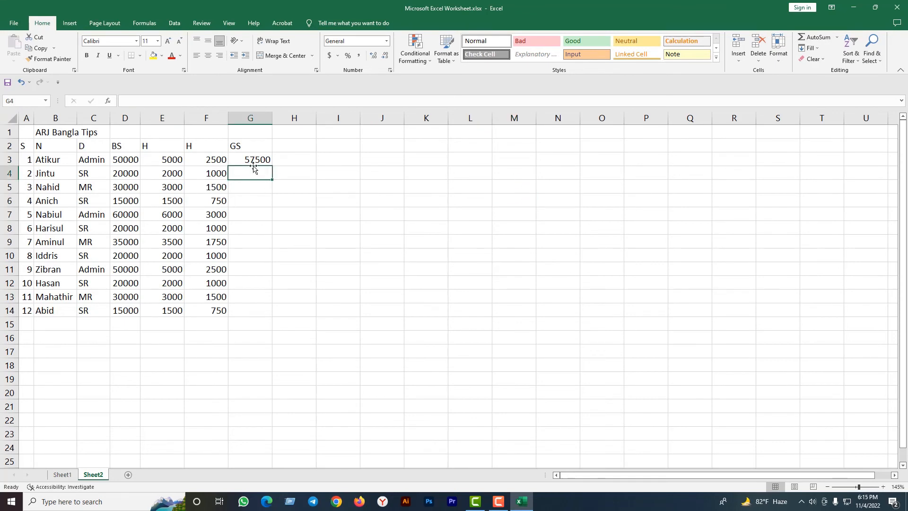
left_click(251, 159)
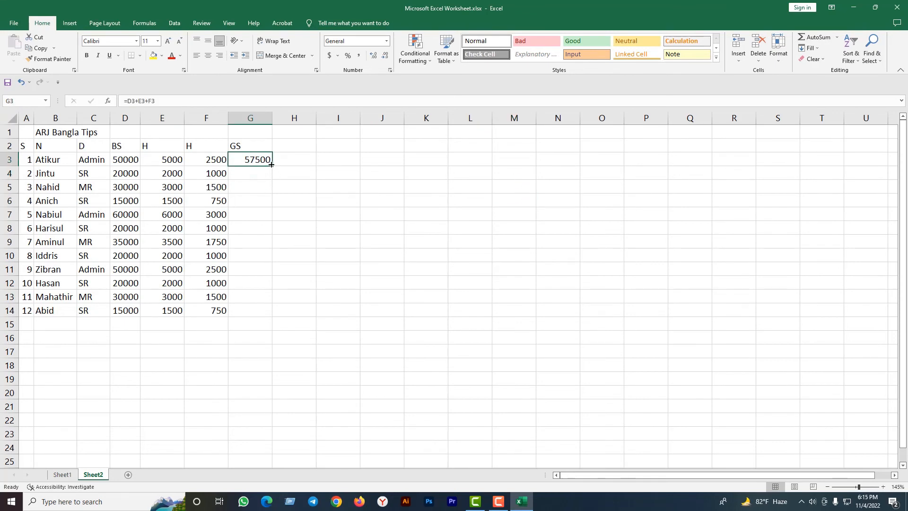
left_click_drag(273, 166, 271, 316)
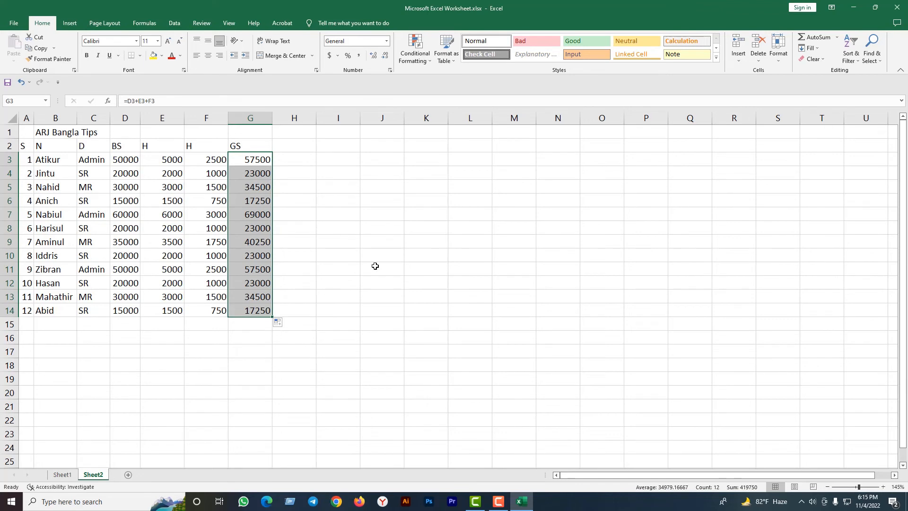
Step: Calculate the average of the BS column in cell D16 with =AVERAGE(D3:D15) and delete the result
left_click(125, 324)
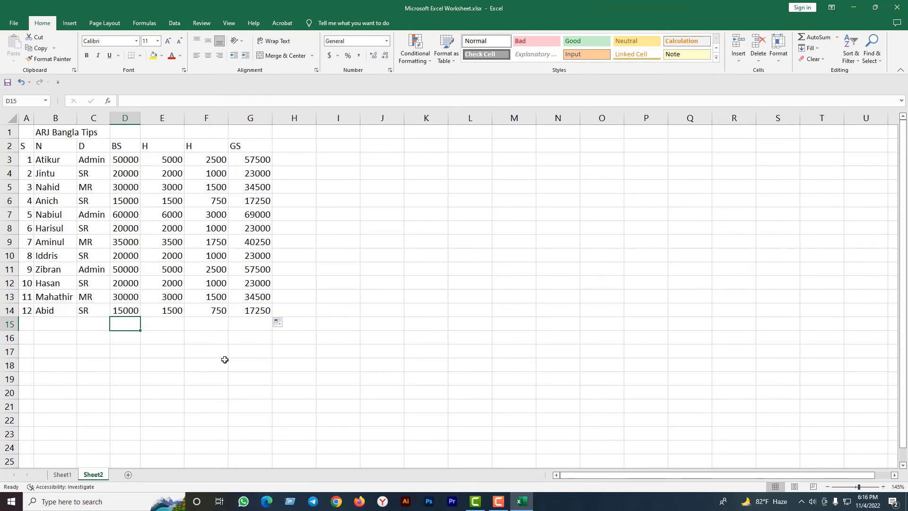
left_click(121, 340)
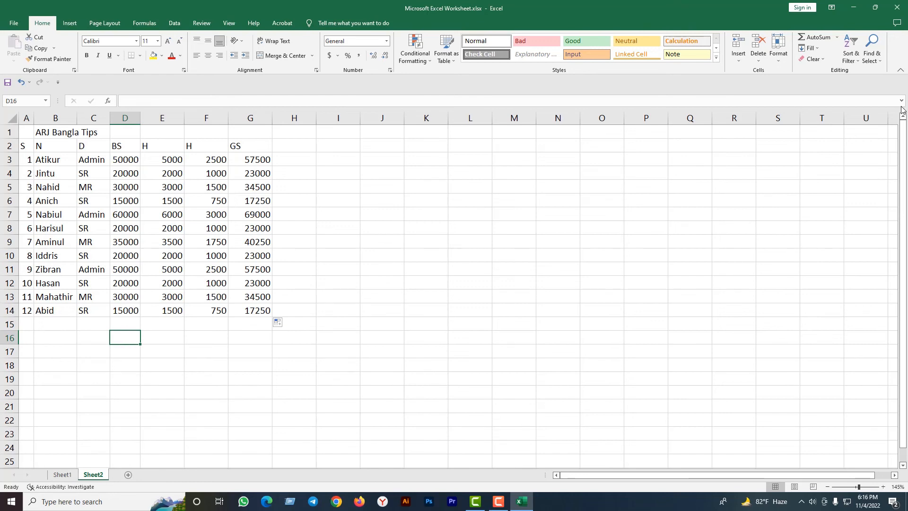
left_click(836, 37)
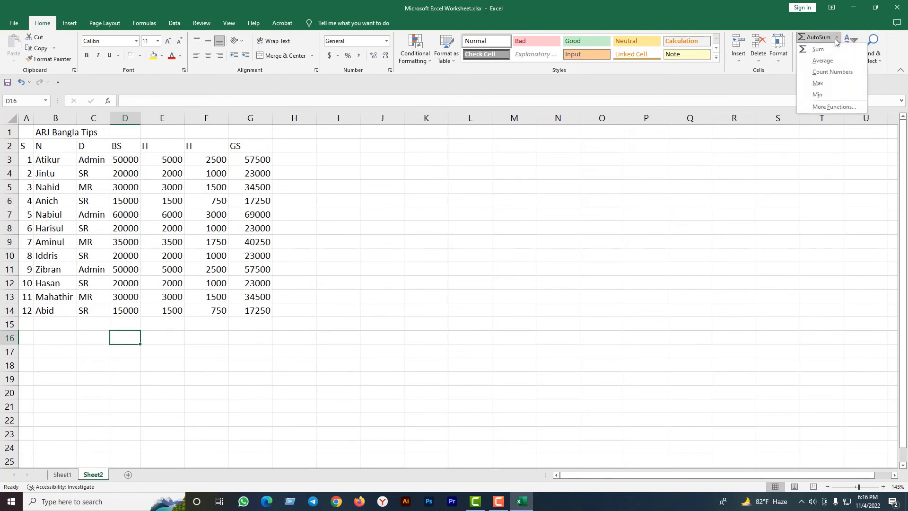
key("Escape")
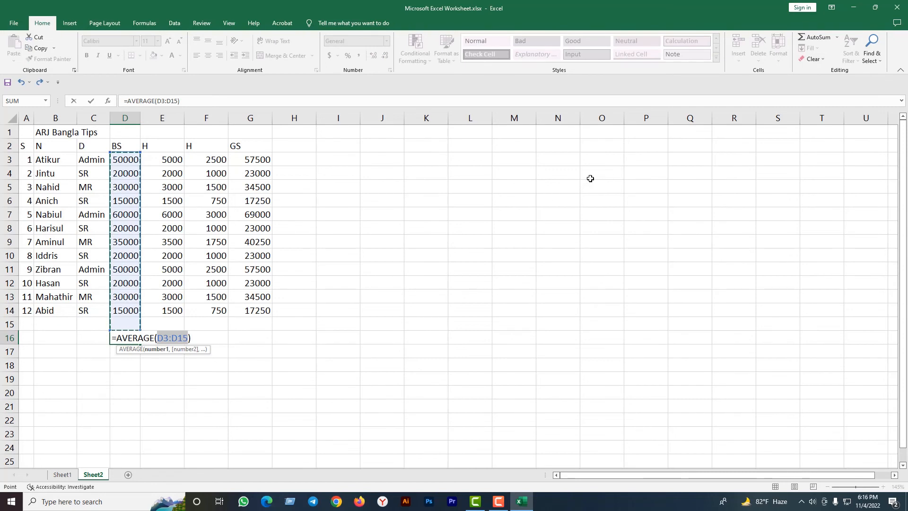
key("Return")
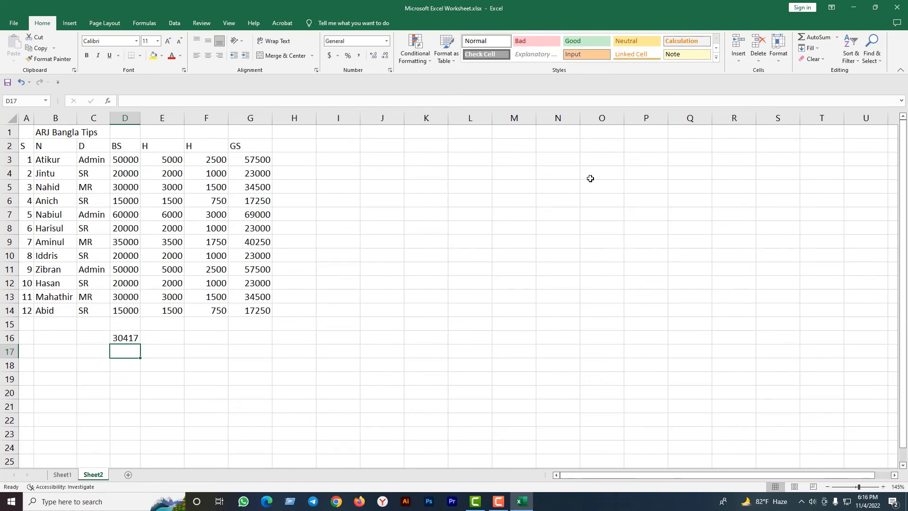
left_click(124, 338)
key("Delete")
left_click(319, 367)
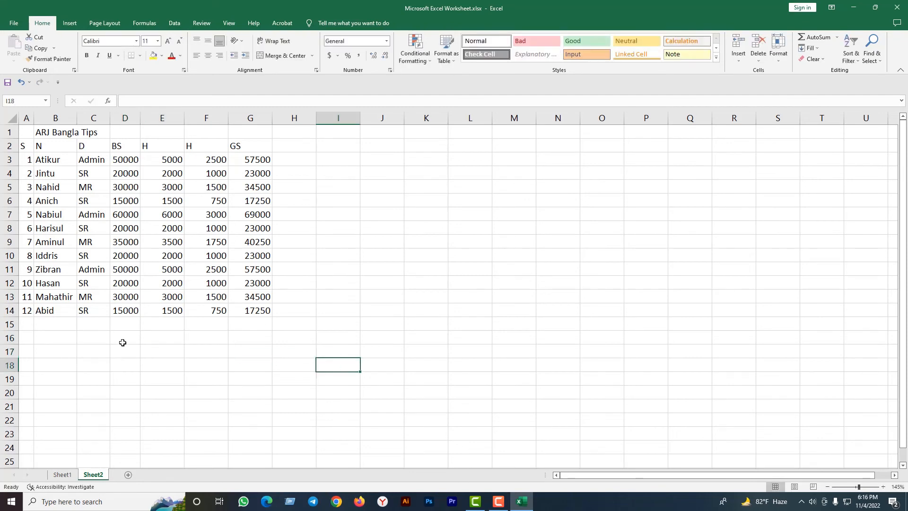
Step: Find the highest H amount of column E in cell E16 with the Max function and undo the entry
left_click(174, 336)
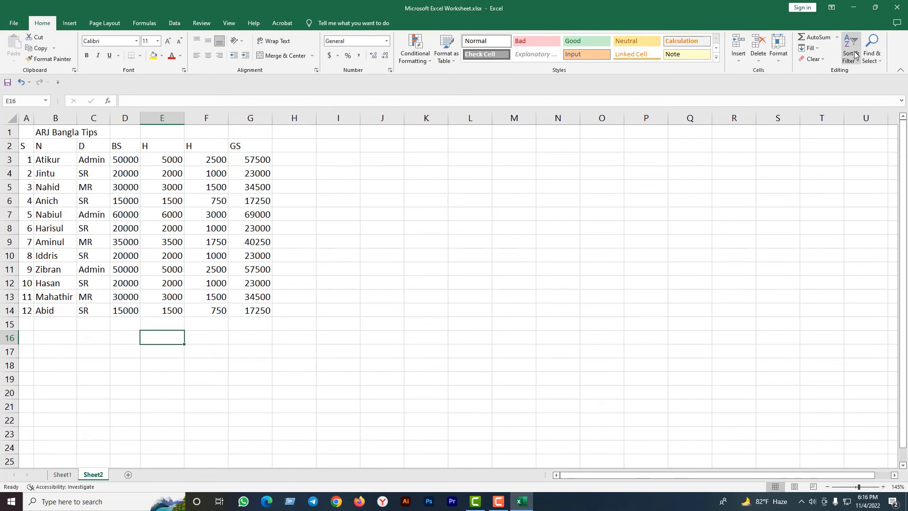
left_click(837, 38)
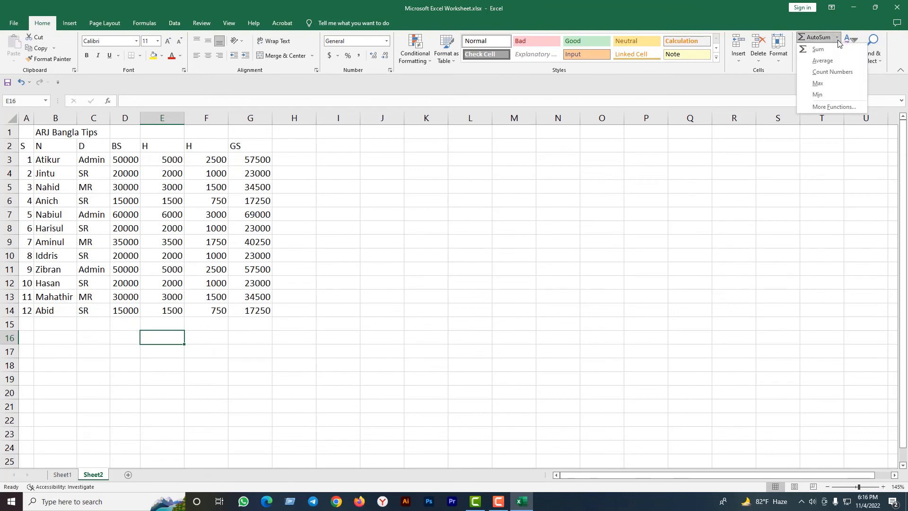
left_click(821, 85)
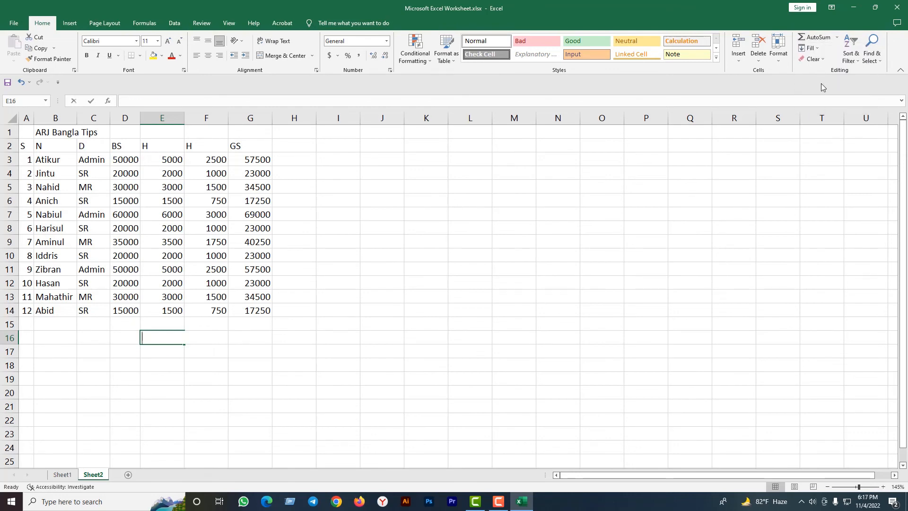
key("Return")
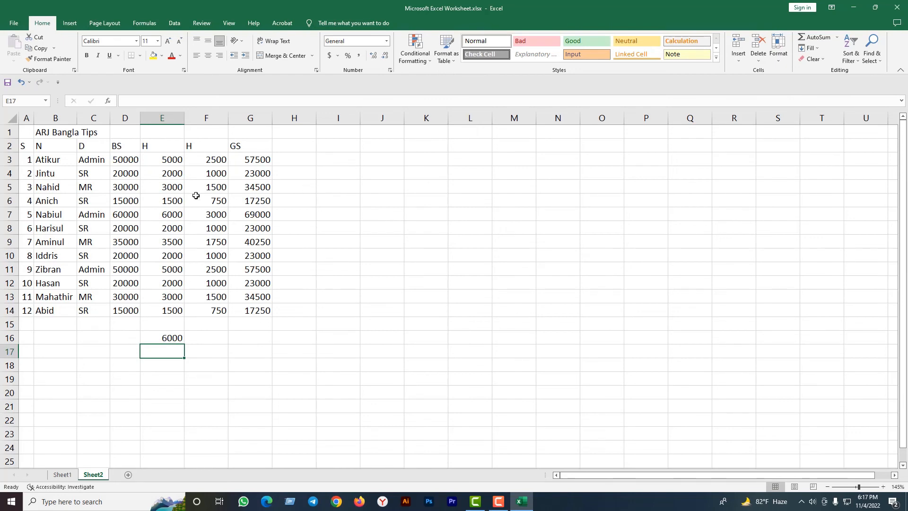
key("ctrl+z")
Step: Find the lowest H amount of column E in cell E16 with =MIN(E3:E15)
left_click(838, 38)
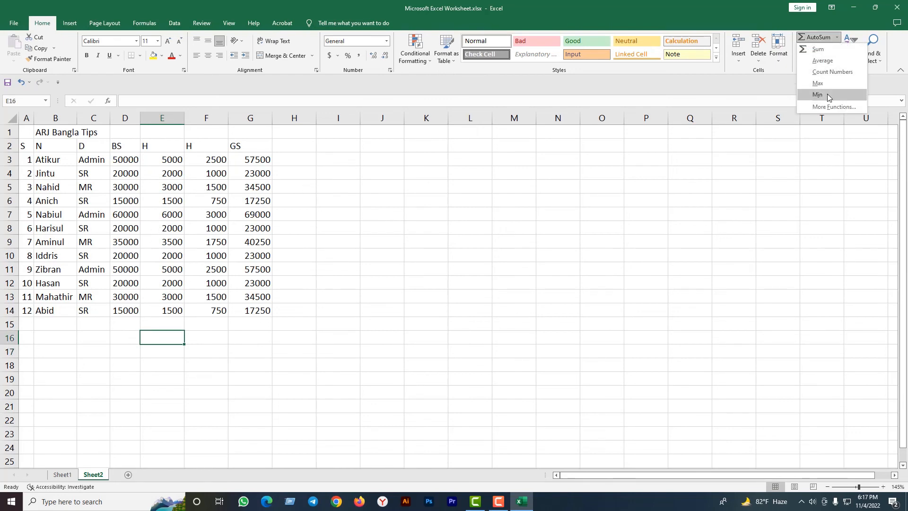
left_click(827, 94)
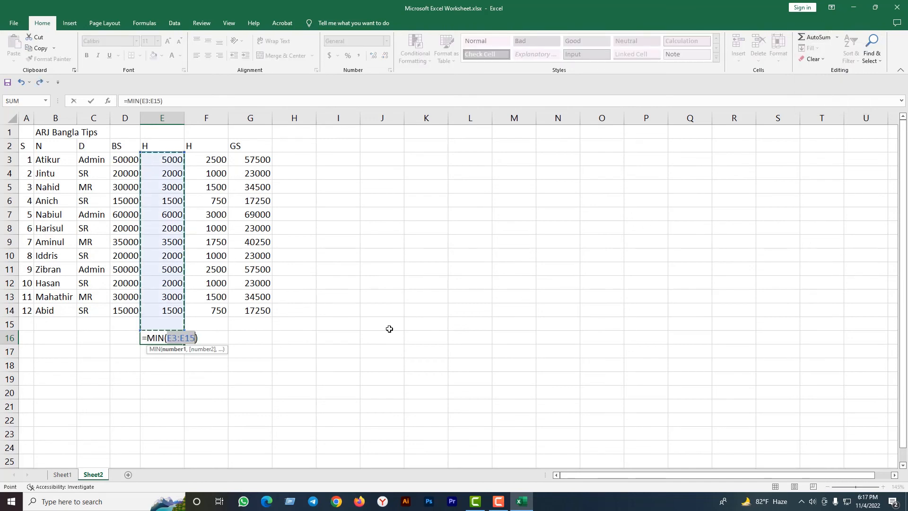
key("Return")
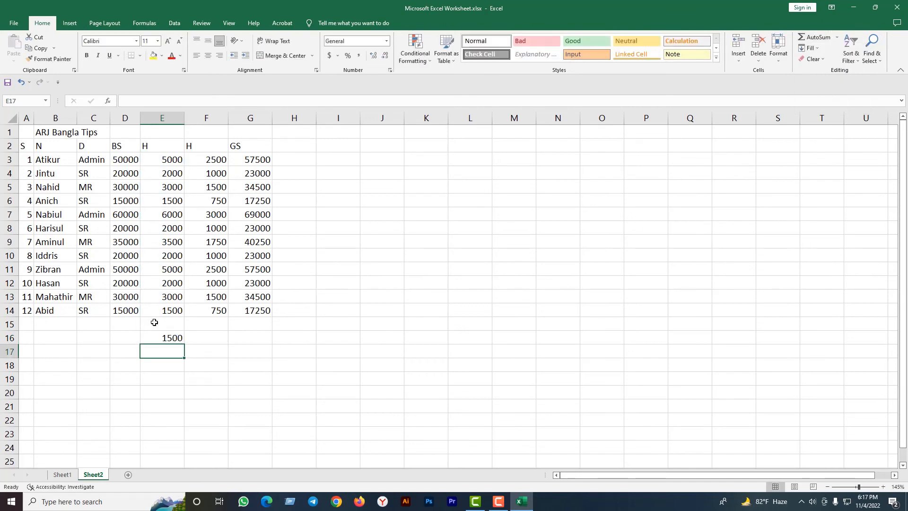
Step: Count the serial numbers of column A in cell A15 with =COUNT(A3:A14) and delete the result
left_click(26, 324)
left_click(837, 37)
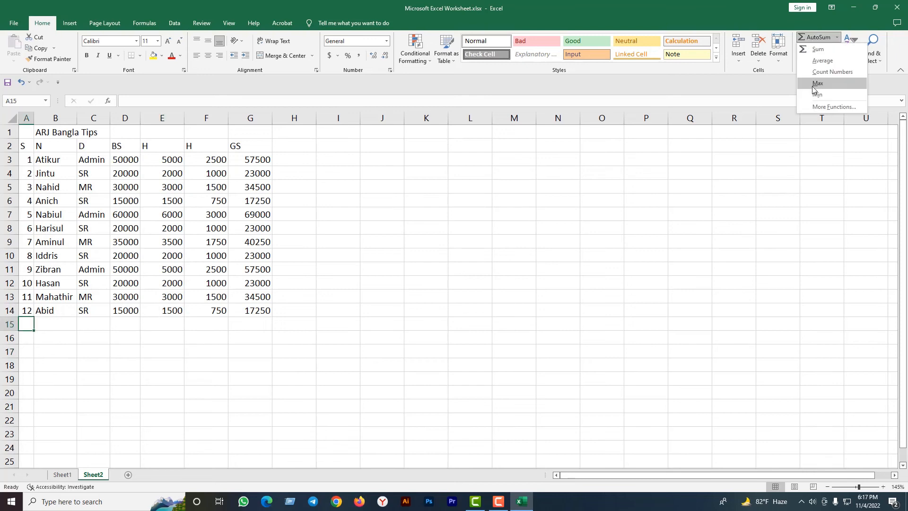
left_click(828, 71)
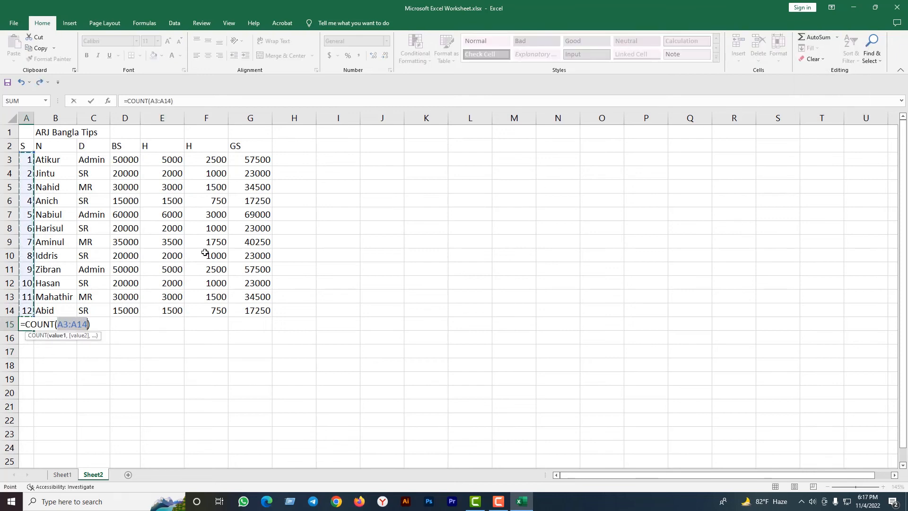
key("Return")
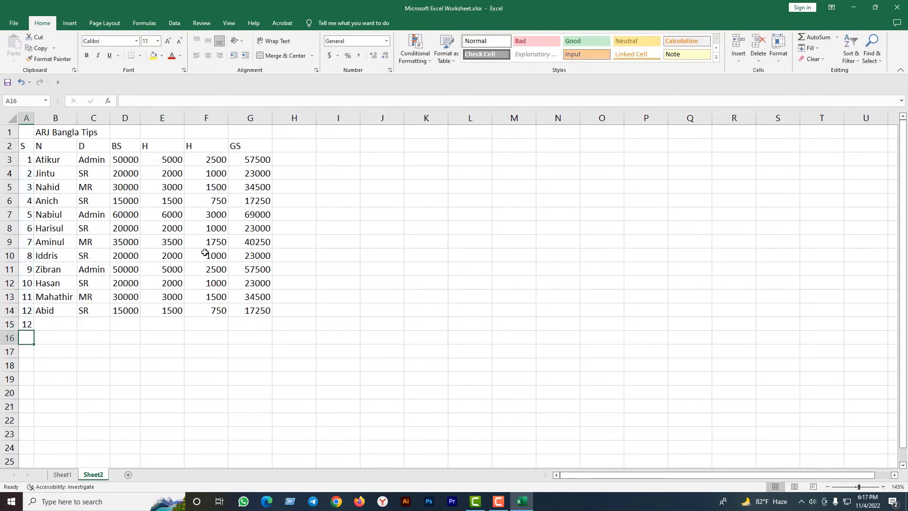
left_click(27, 324)
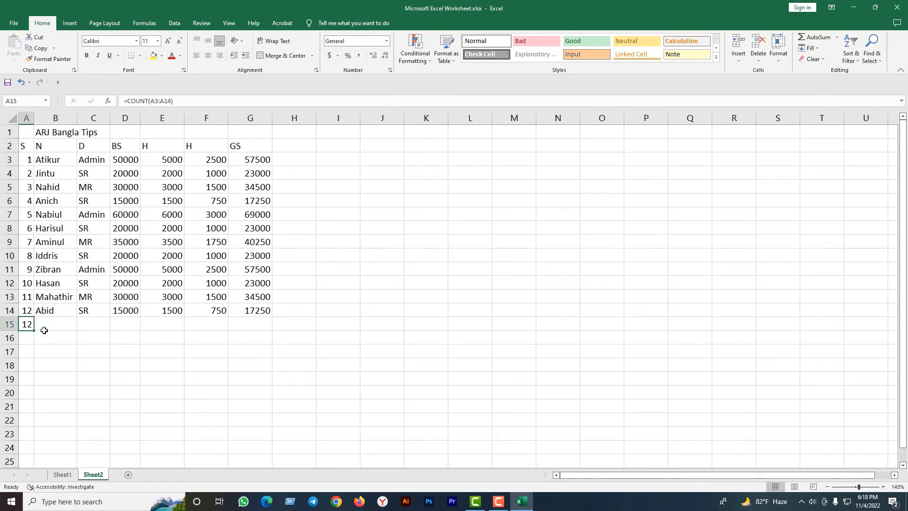
key("BackSpace")
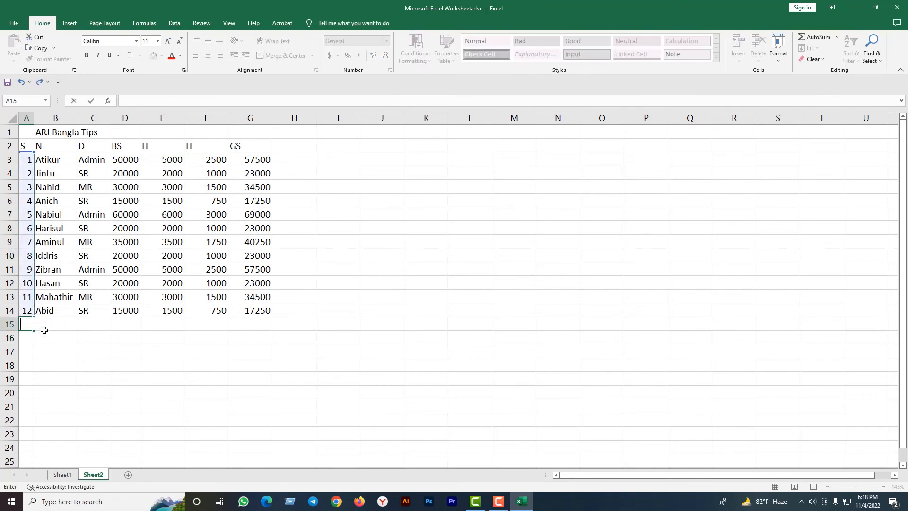
left_click(466, 245)
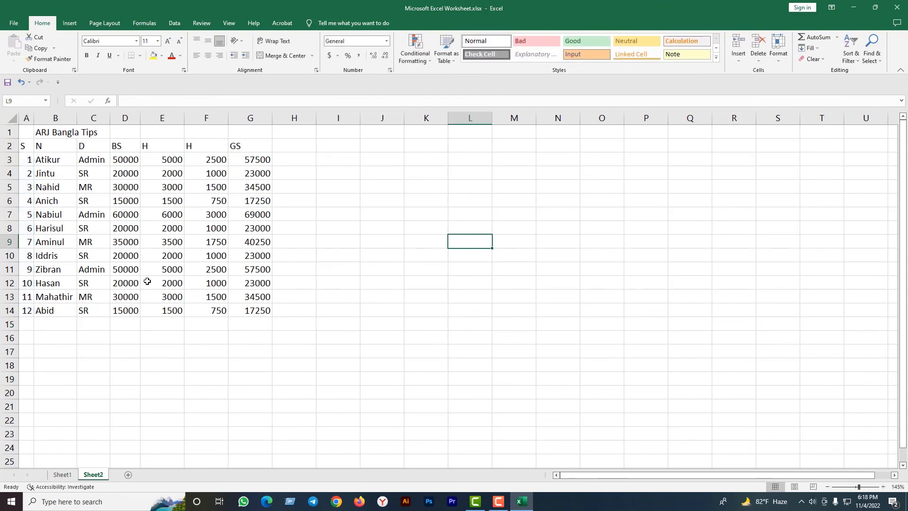
Step: Merge and center the title "ARJ Bangla Tips" across cells A1 to G1
left_click_drag(21, 134, 266, 134)
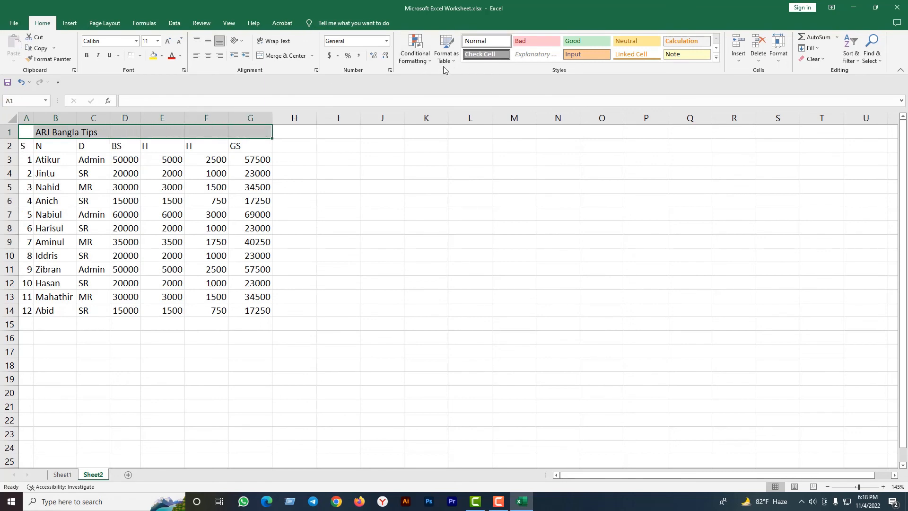
left_click(276, 56)
left_click(310, 267)
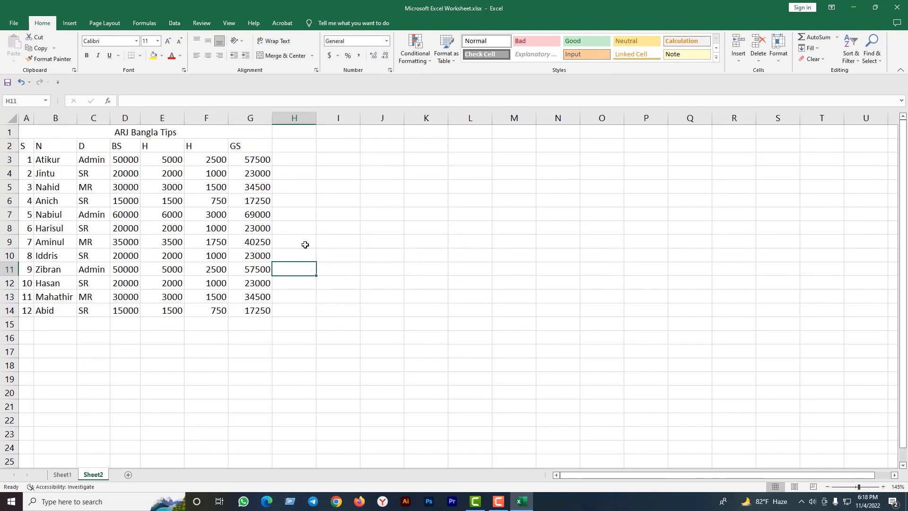
Step: Apply All Borders to the salary table, including the title and the empty row 15 (A1:G15)
left_click_drag(28, 130, 215, 318)
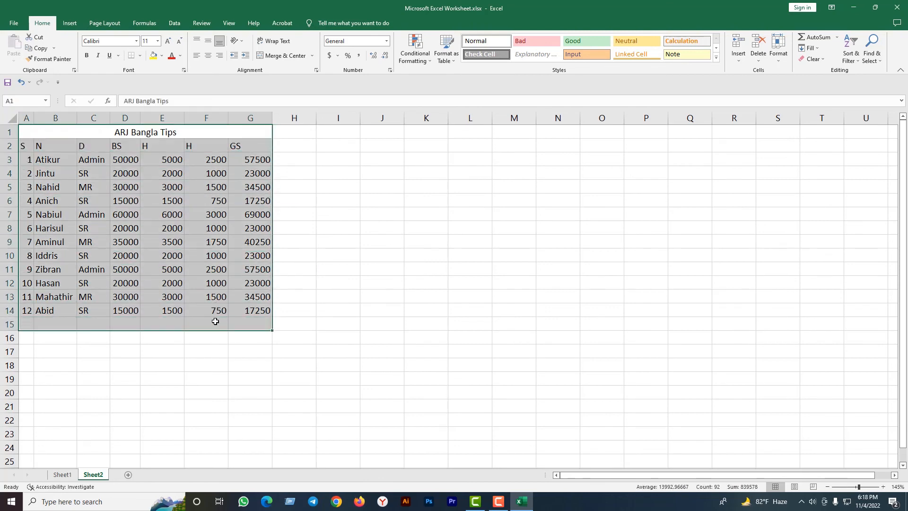
left_click(140, 55)
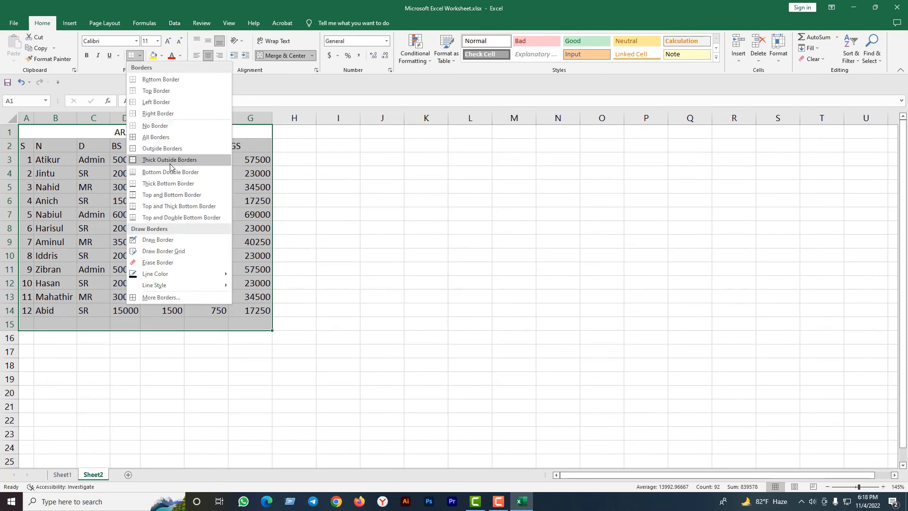
left_click(160, 137)
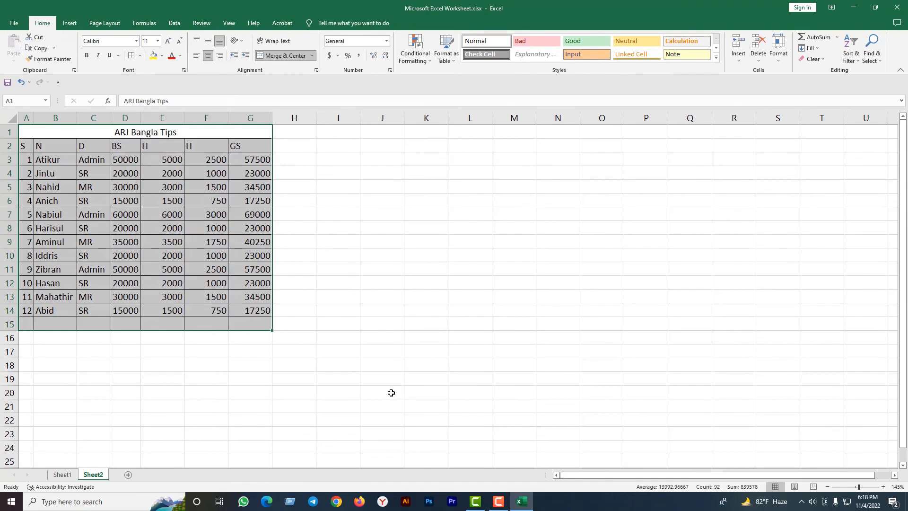
left_click(405, 396)
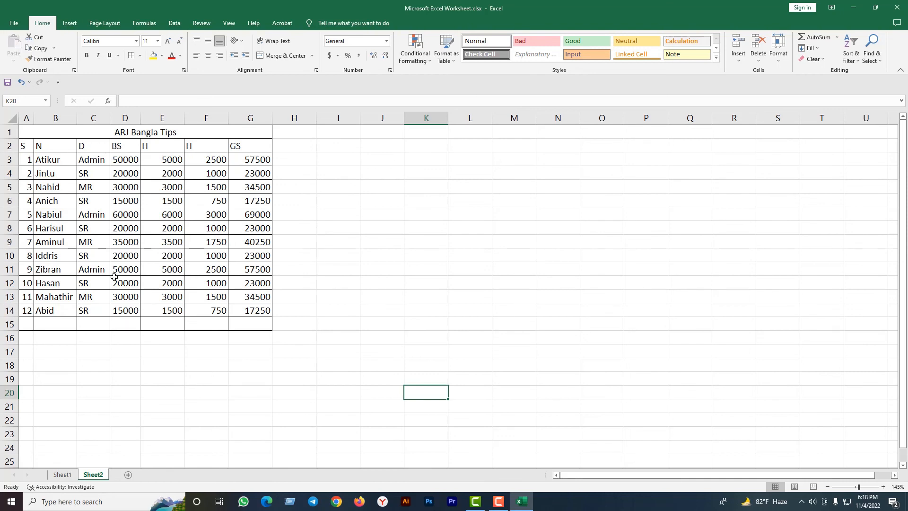
Step: Total the BS column in cell D15 with =SUM(D3:D14) and AutoFill the formula across row 15 to G15
left_click(126, 326)
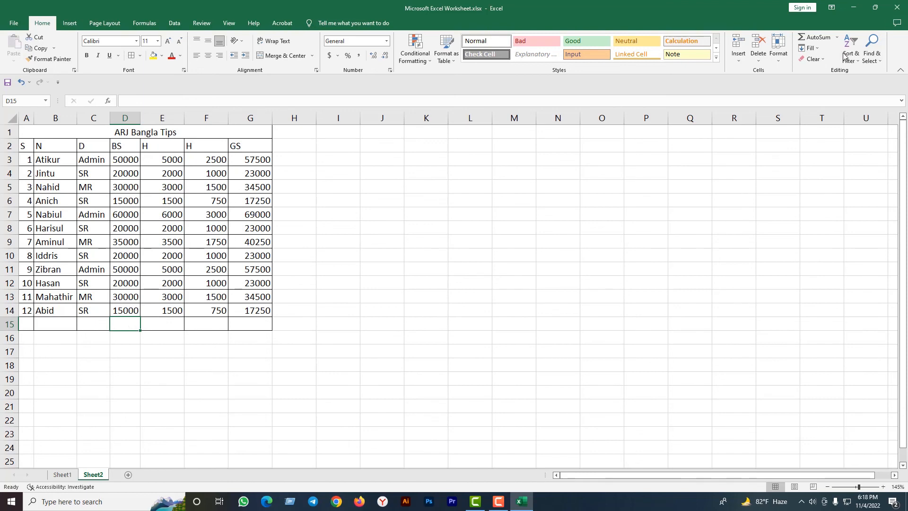
left_click(813, 37)
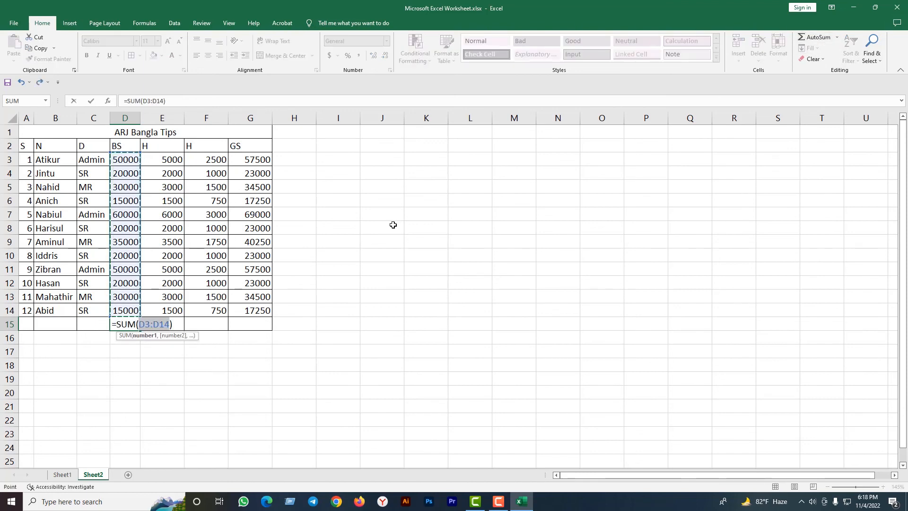
key("Return")
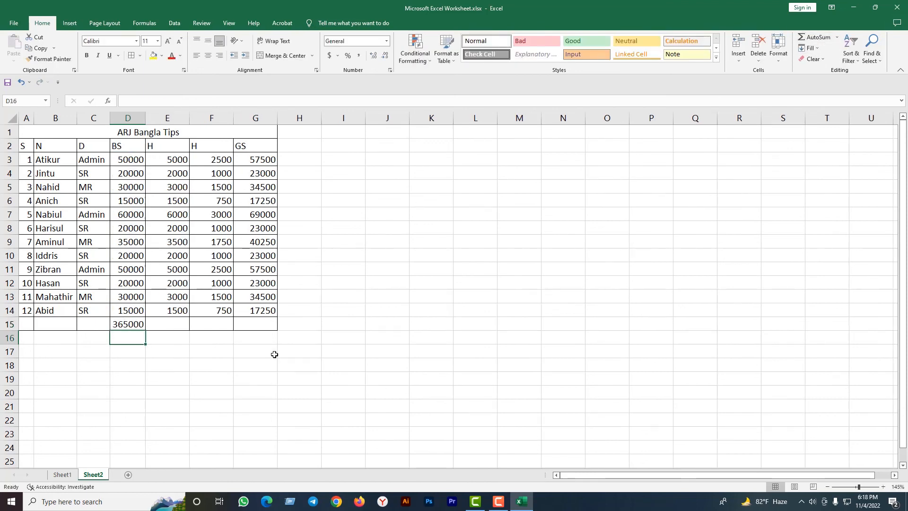
left_click(137, 329)
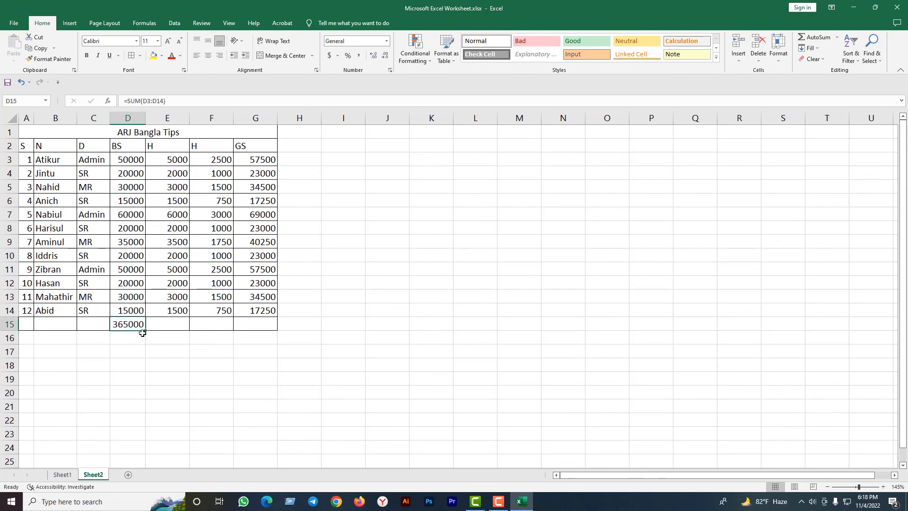
left_click_drag(146, 330, 274, 332)
left_click(494, 332)
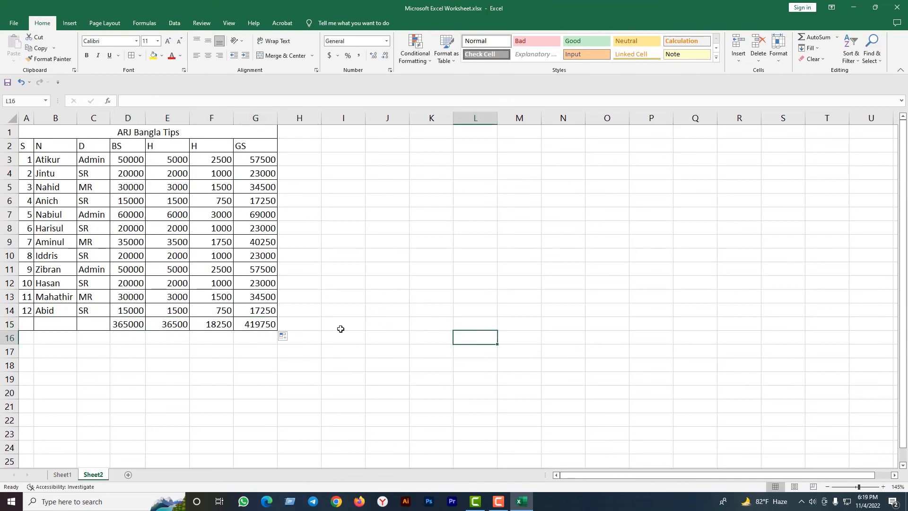